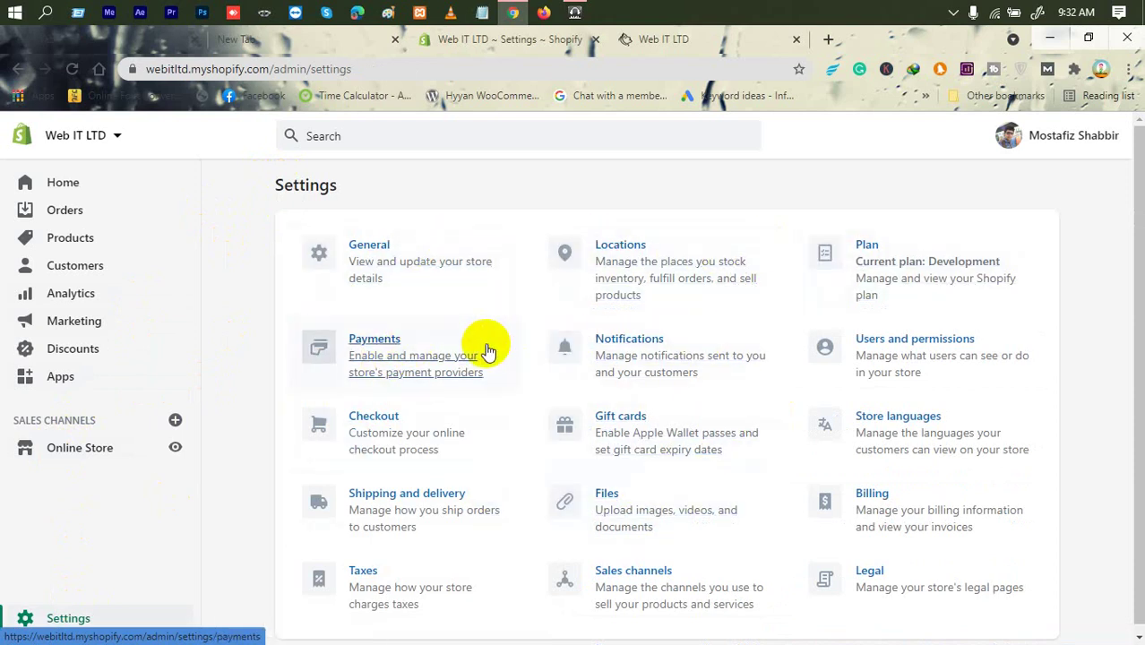
Open the store's Checkout settings, and open the Bow collection from the storefront home page in its own tab
{"action": "left_click", "coordinate": [396, 433]}
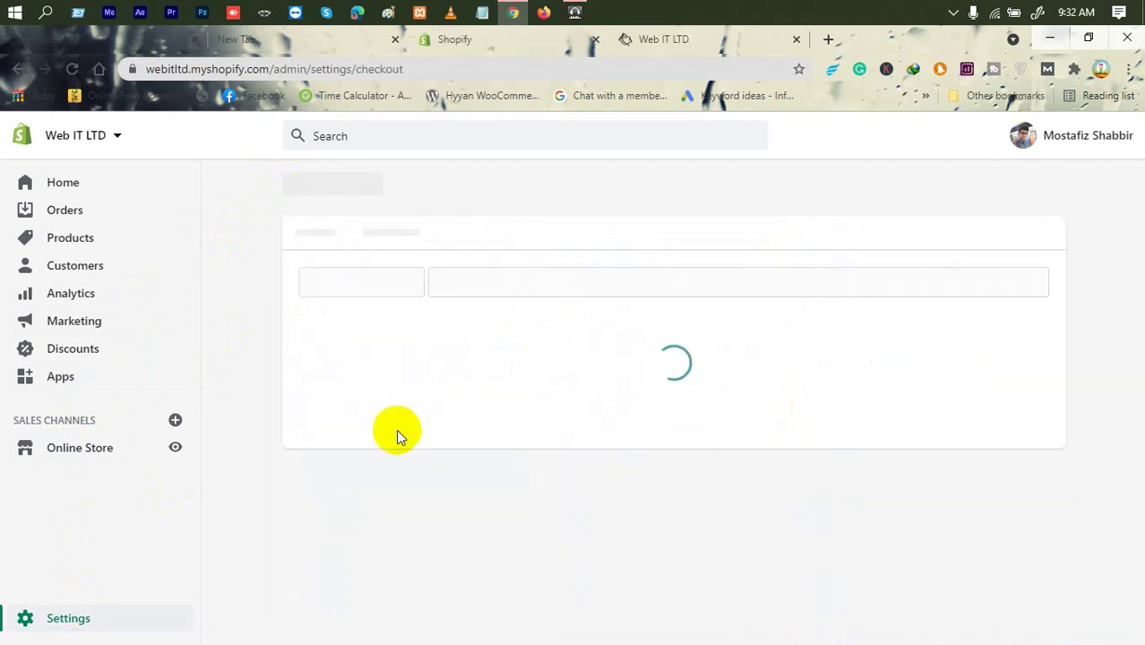
{"action": "left_click", "coordinate": [734, 35]}
{"action": "scroll", "coordinate": [408, 395], "scroll_direction": "down", "scroll_amount": 5}
{"action": "scroll", "coordinate": [408, 390], "scroll_direction": "down", "scroll_amount": 2}
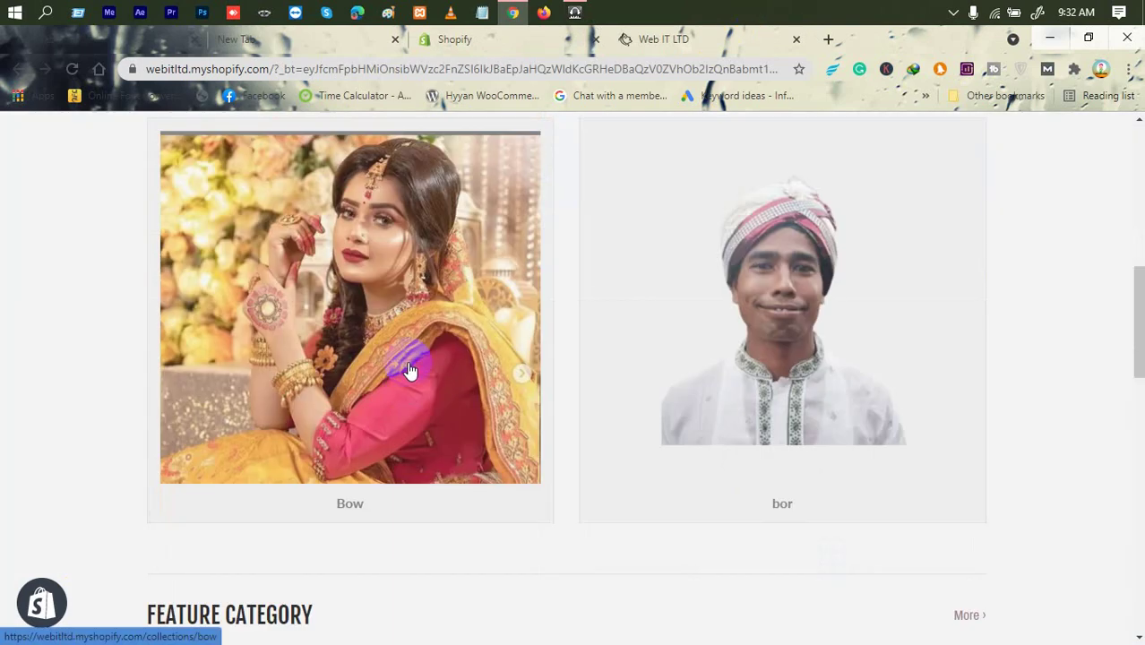
{"action": "scroll", "coordinate": [403, 368], "scroll_direction": "down", "scroll_amount": 3}
{"action": "scroll", "coordinate": [404, 363], "scroll_direction": "up", "scroll_amount": 3}
{"action": "left_click", "coordinate": [404, 358]}
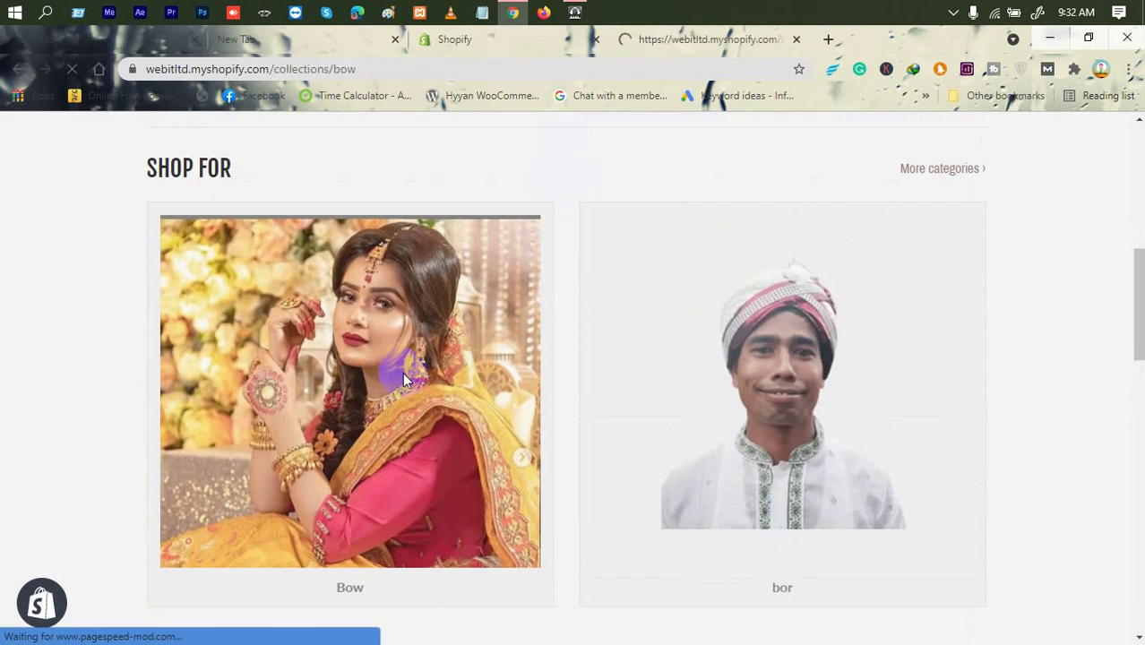
Open the product page of the item in the Bow collection
{"action": "scroll", "coordinate": [466, 390], "scroll_direction": "down", "scroll_amount": 3}
{"action": "scroll", "coordinate": [555, 412], "scroll_direction": "down", "scroll_amount": 1}
{"action": "scroll", "coordinate": [616, 416], "scroll_direction": "up", "scroll_amount": 5}
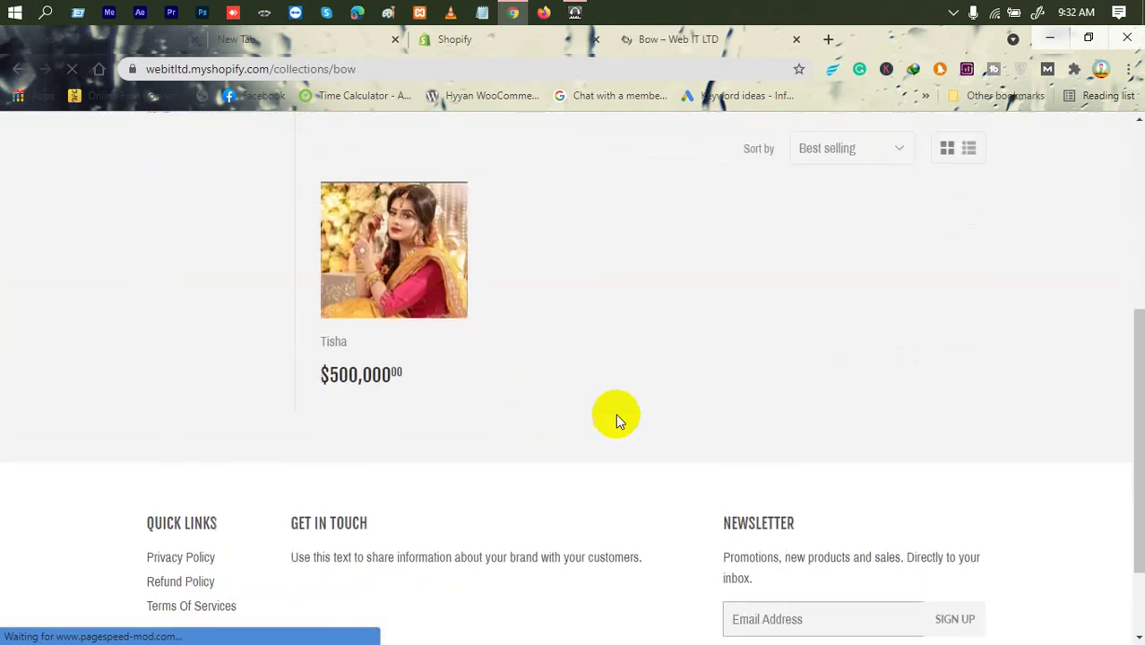
{"action": "scroll", "coordinate": [607, 433], "scroll_direction": "down", "scroll_amount": 2}
{"action": "left_click", "coordinate": [396, 453]}
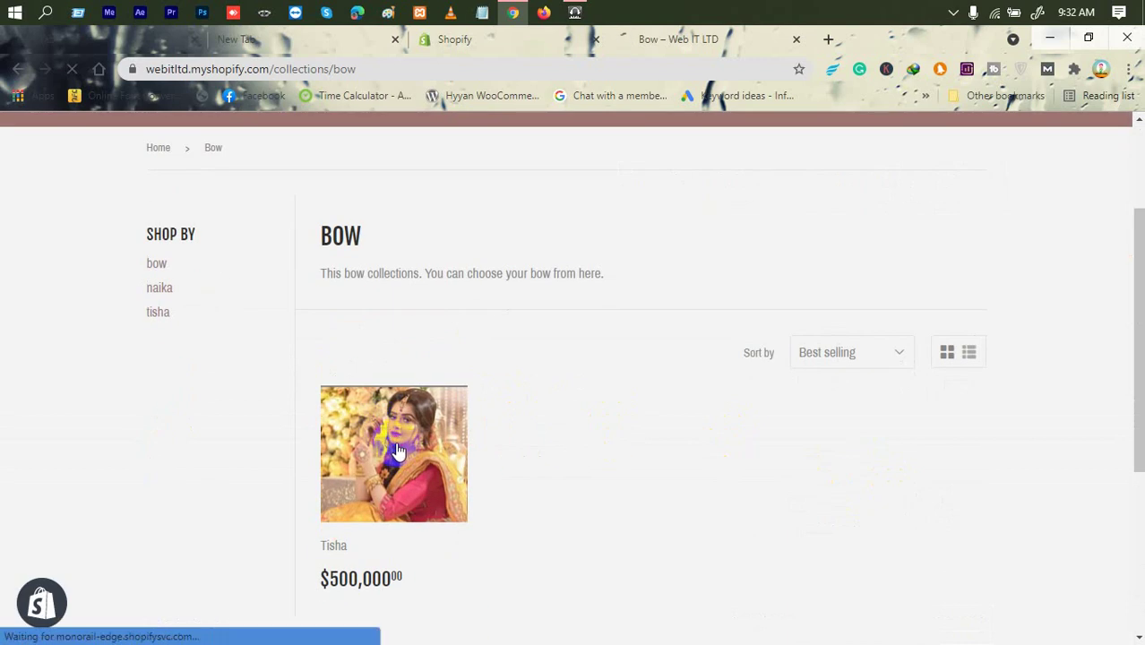
{"action": "scroll", "coordinate": [564, 367], "scroll_direction": "down", "scroll_amount": 4}
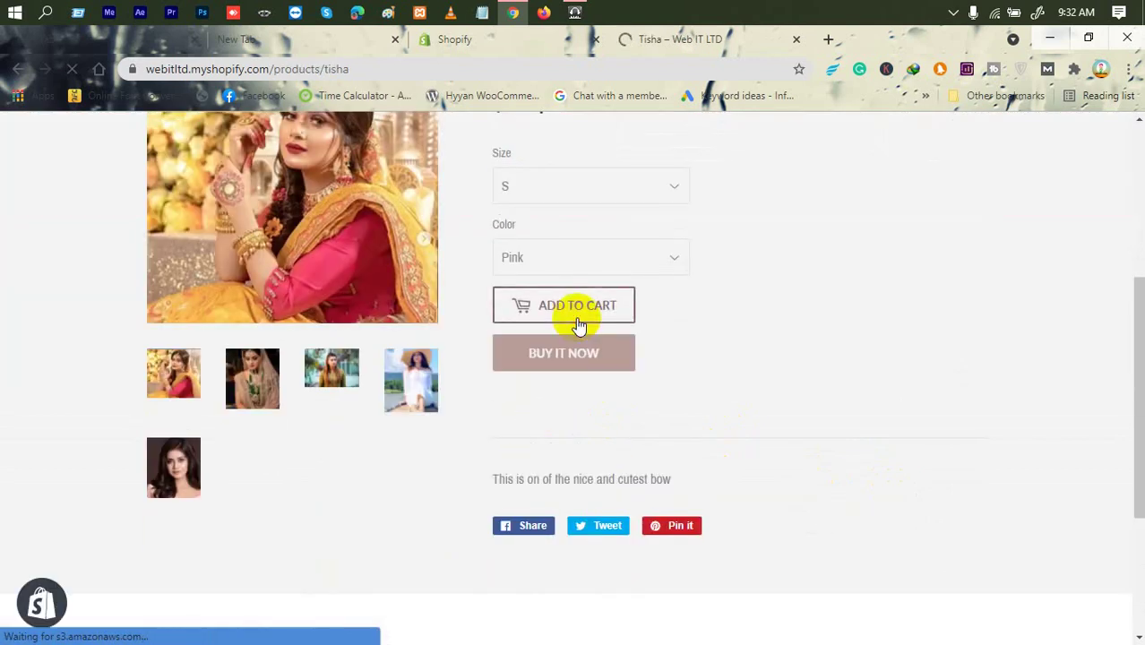
Add the product in size S and color Pink to the cart, and proceed to checkout to review its information form
{"action": "left_click", "coordinate": [578, 325]}
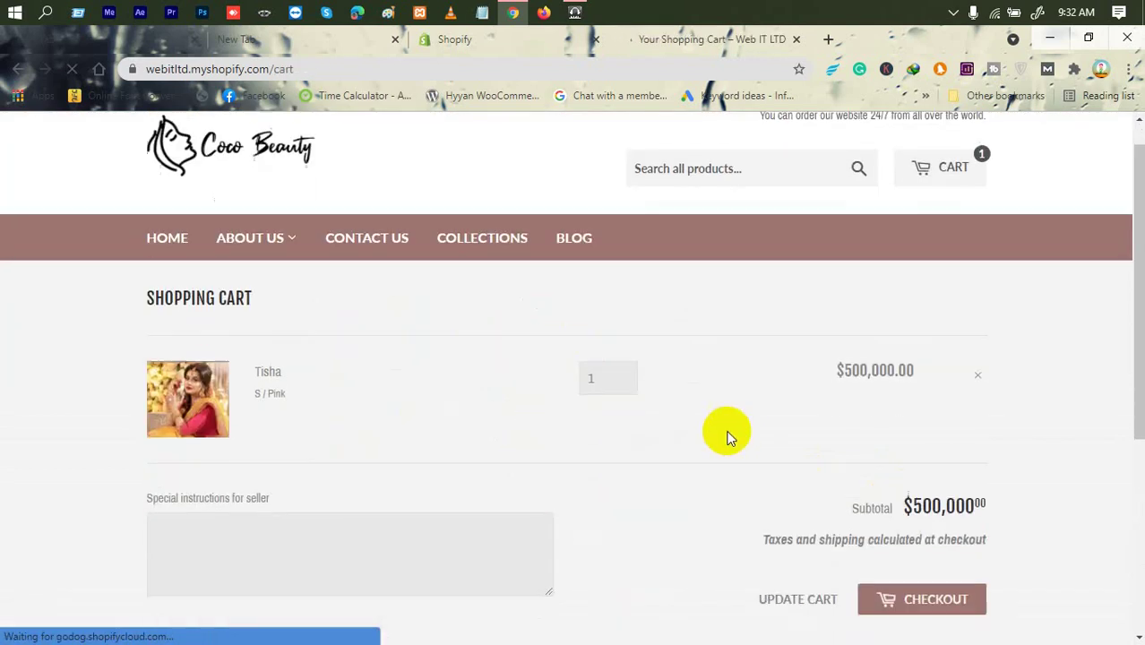
{"action": "scroll", "coordinate": [798, 395], "scroll_direction": "down", "scroll_amount": 3}
{"action": "left_click", "coordinate": [919, 308]}
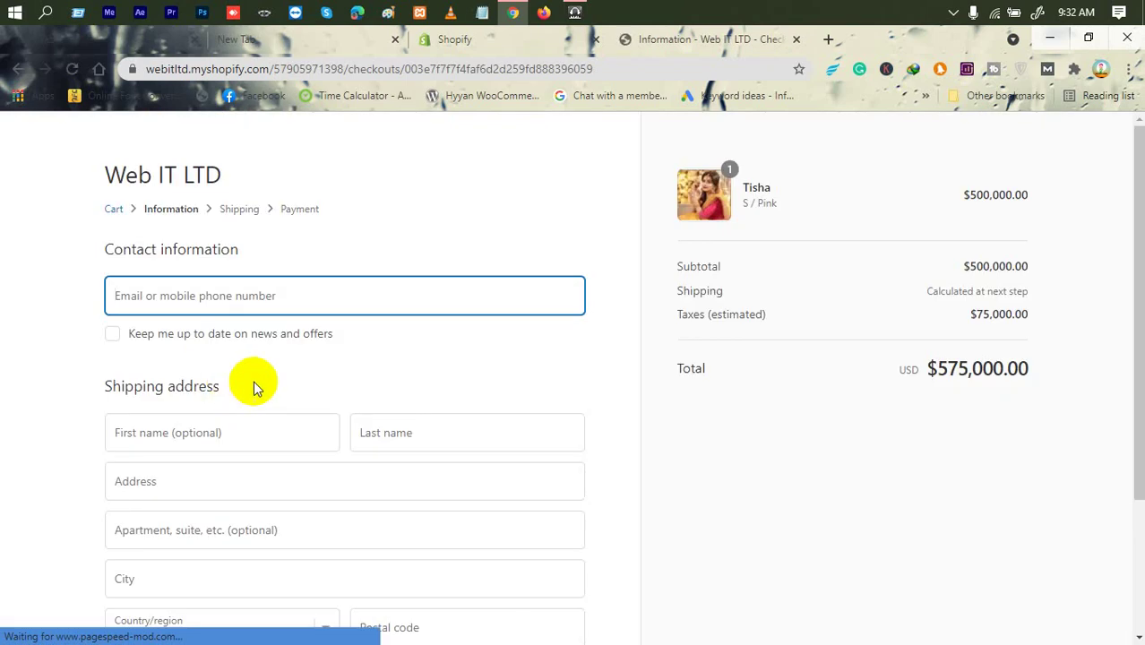
{"action": "scroll", "coordinate": [298, 358], "scroll_direction": "down", "scroll_amount": 2}
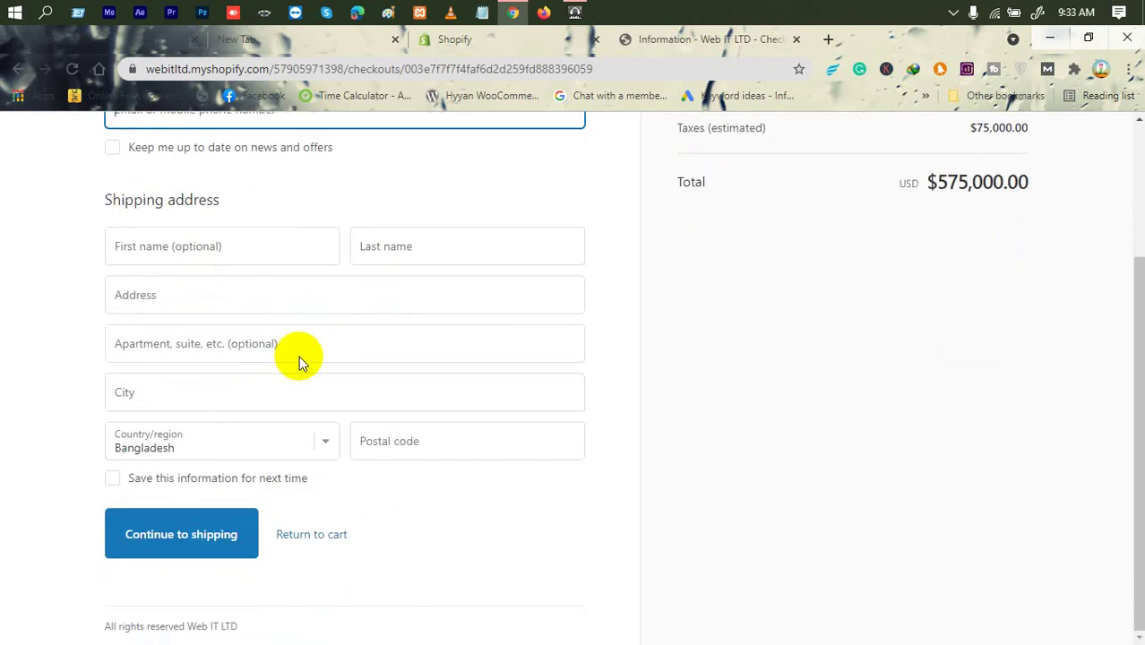
{"action": "scroll", "coordinate": [298, 358], "scroll_direction": "up", "scroll_amount": 2}
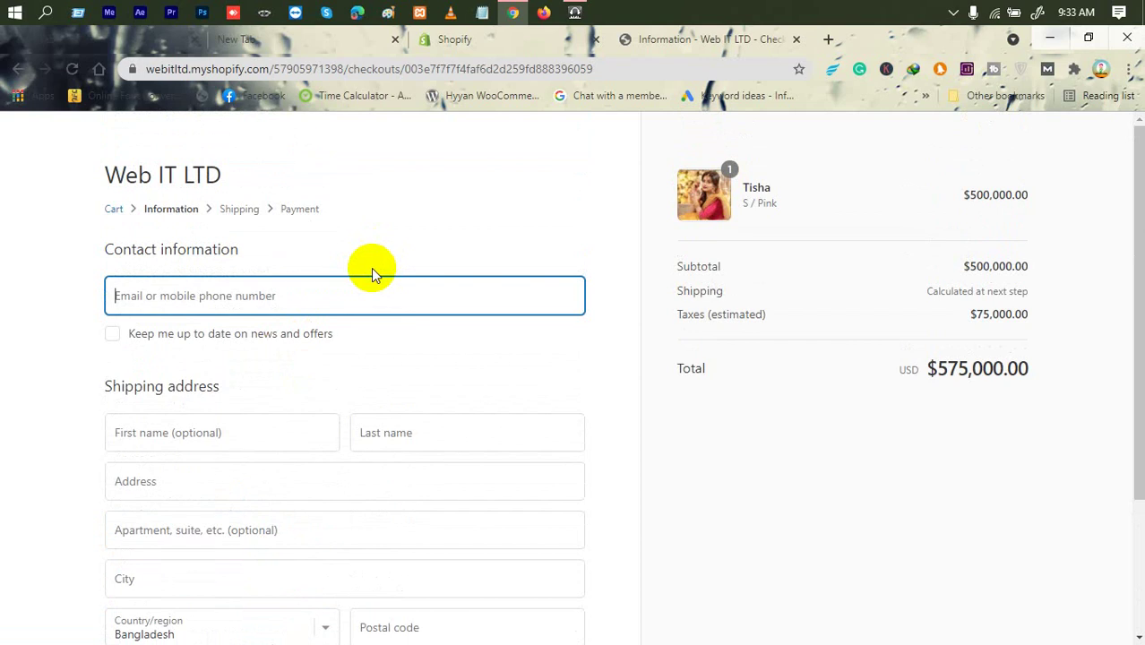
Return to the store admin's settings overview and reopen the Checkout settings
{"action": "left_click", "coordinate": [507, 38]}
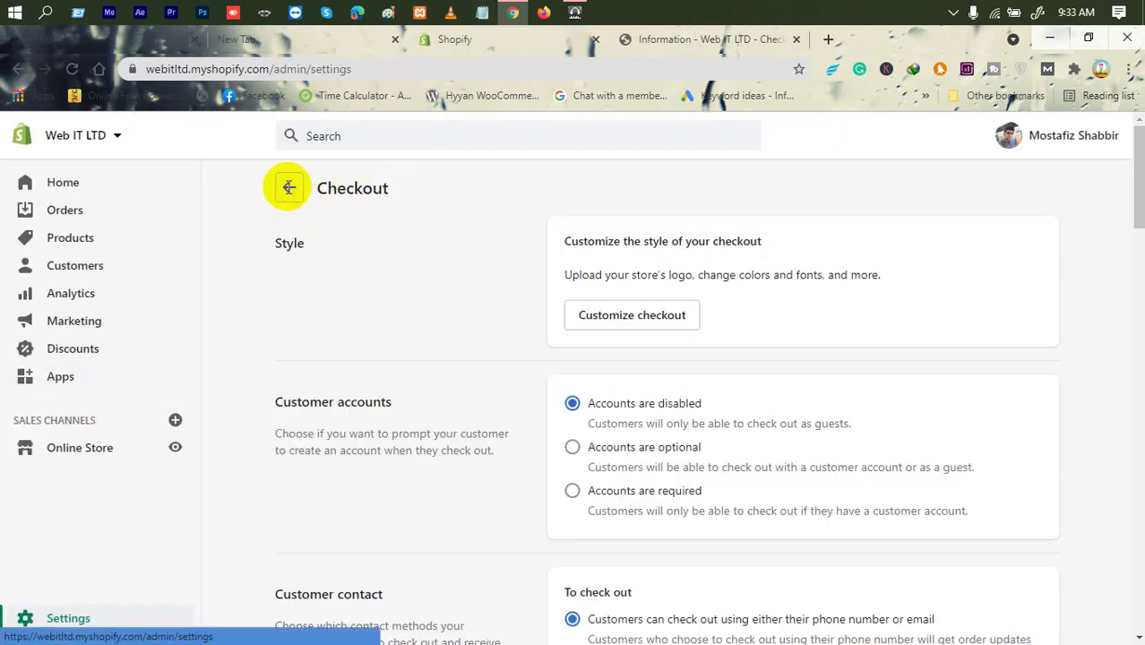
{"action": "left_click", "coordinate": [289, 187]}
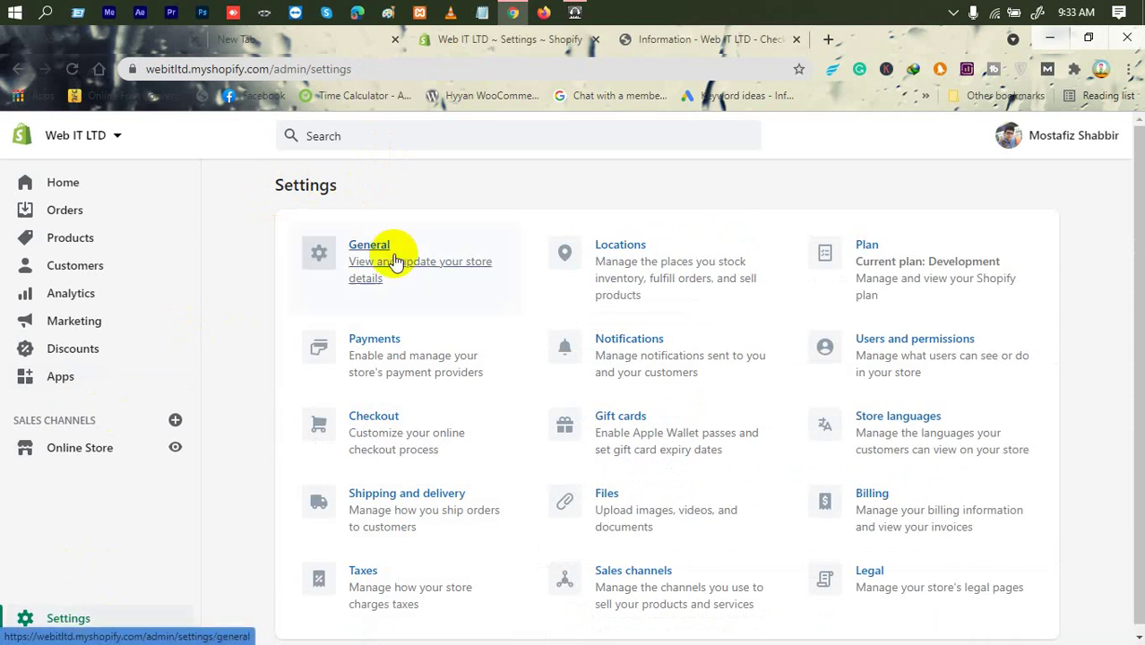
{"action": "left_click", "coordinate": [363, 426]}
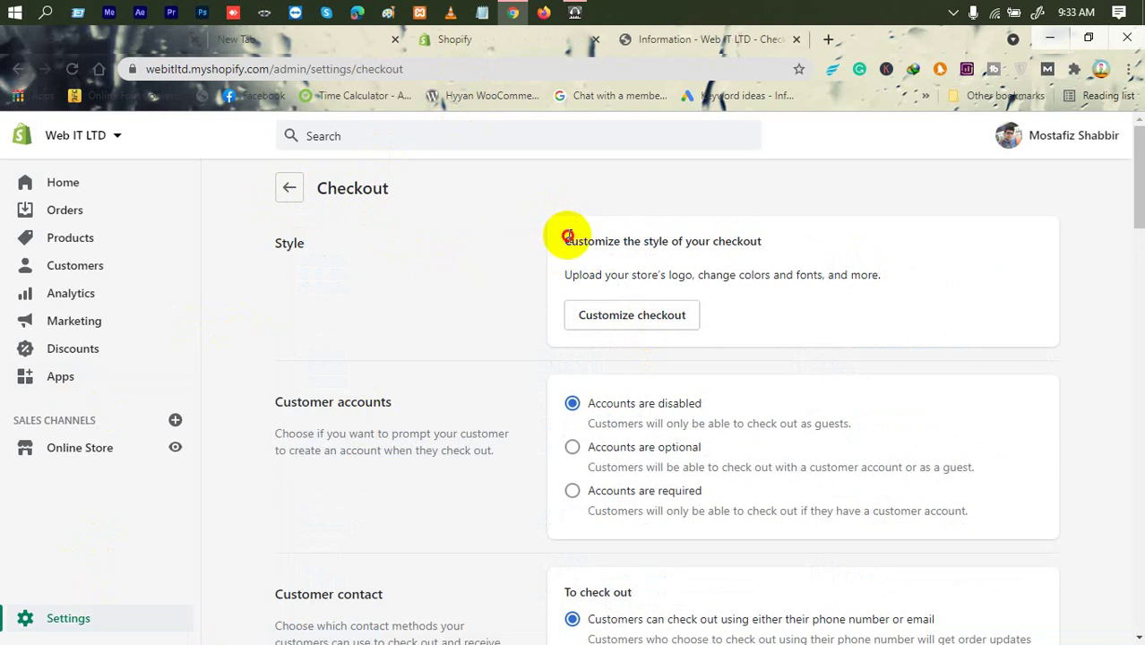
Read the Style section of the Checkout settings and open the checkout customizer
{"action": "left_click_drag", "start_coordinate": [565, 240], "coordinate": [767, 236]}
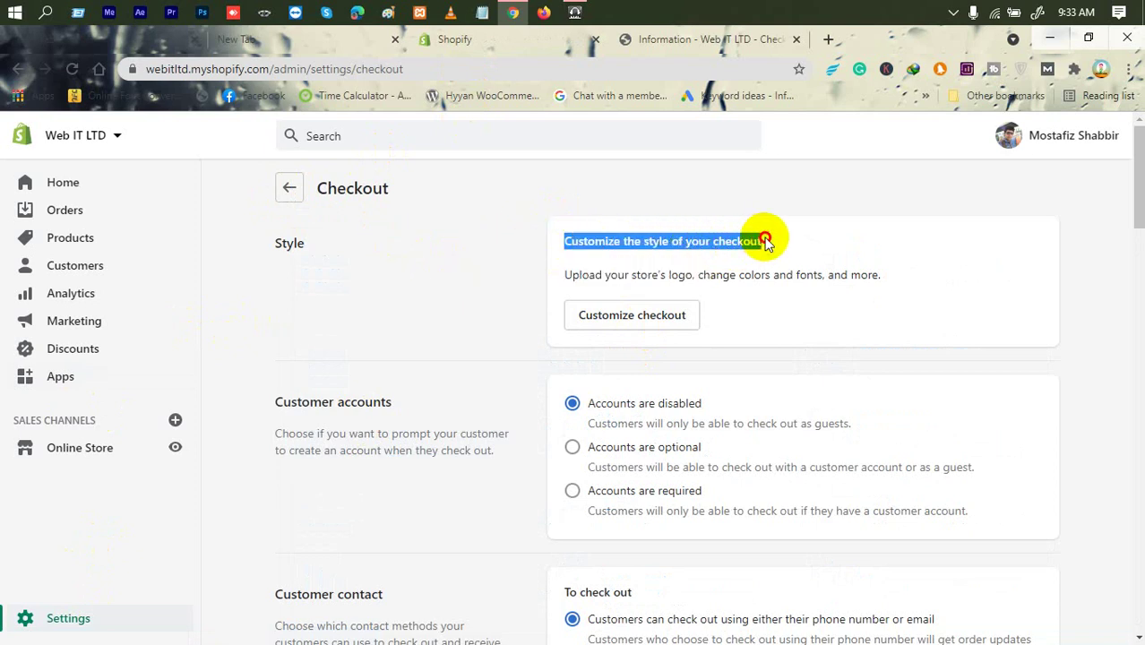
{"action": "left_click", "coordinate": [572, 274]}
{"action": "left_click_drag", "start_coordinate": [572, 274], "coordinate": [596, 275]}
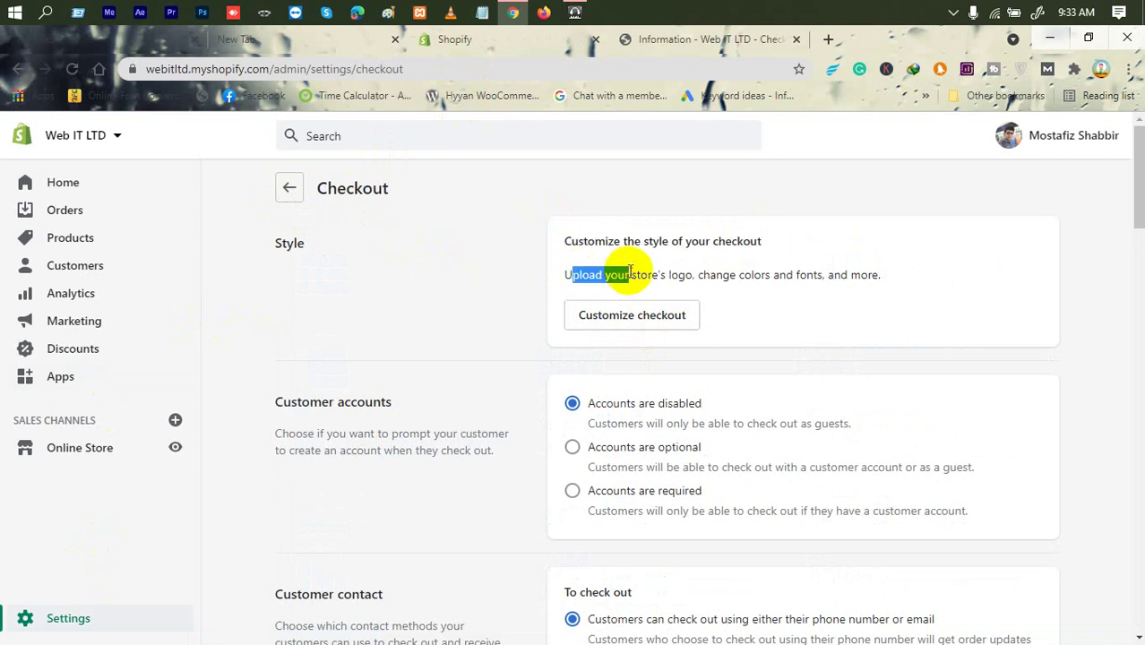
{"action": "left_click", "coordinate": [586, 276]}
{"action": "double_click", "coordinate": [586, 276]}
{"action": "left_click_drag", "start_coordinate": [706, 282], "coordinate": [832, 292]}
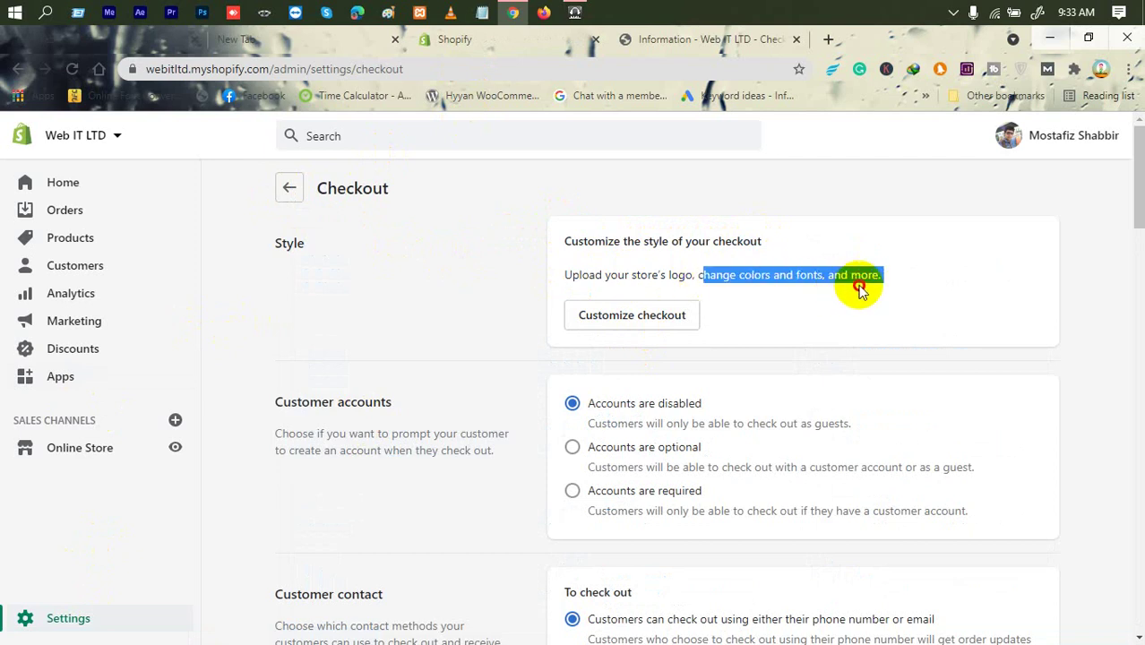
{"action": "left_click", "coordinate": [657, 321]}
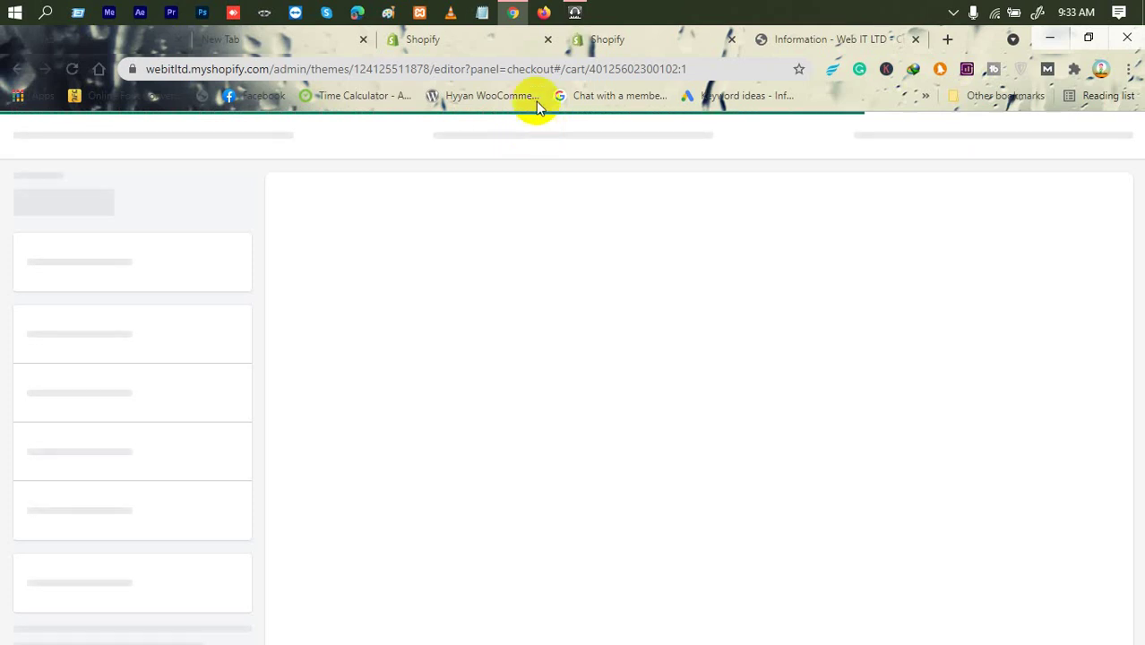
Return to the Checkout settings and examine the Customer accounts options, including the description of required accounts
{"action": "left_click", "coordinate": [498, 39]}
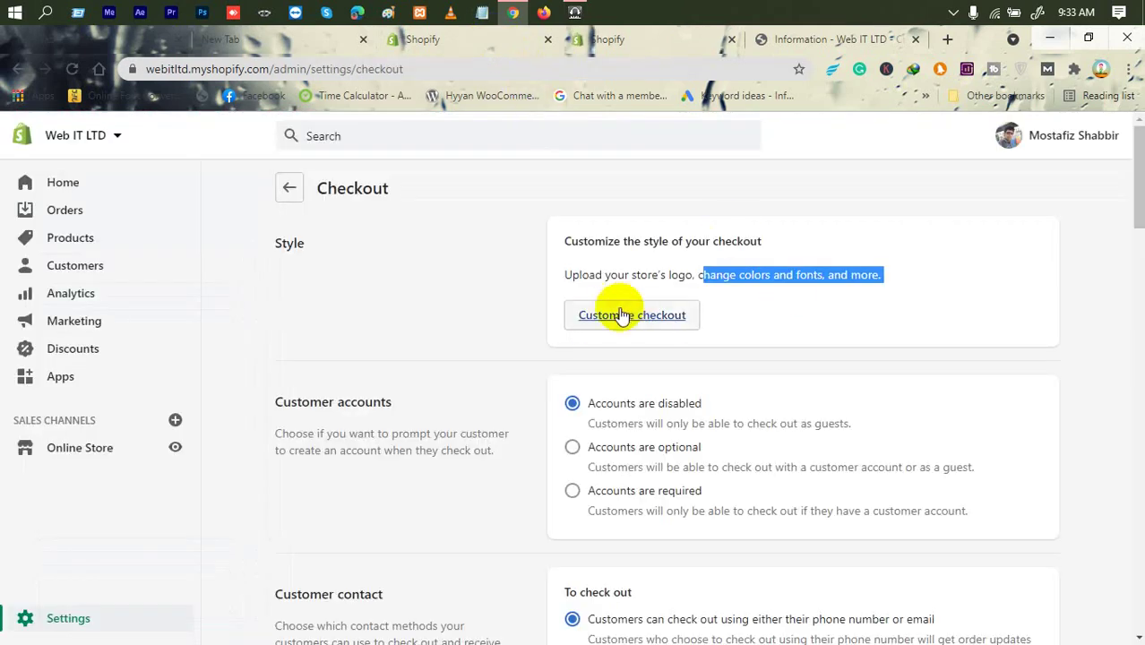
{"action": "left_click", "coordinate": [481, 292]}
{"action": "scroll", "coordinate": [520, 304], "scroll_direction": "down", "scroll_amount": 1}
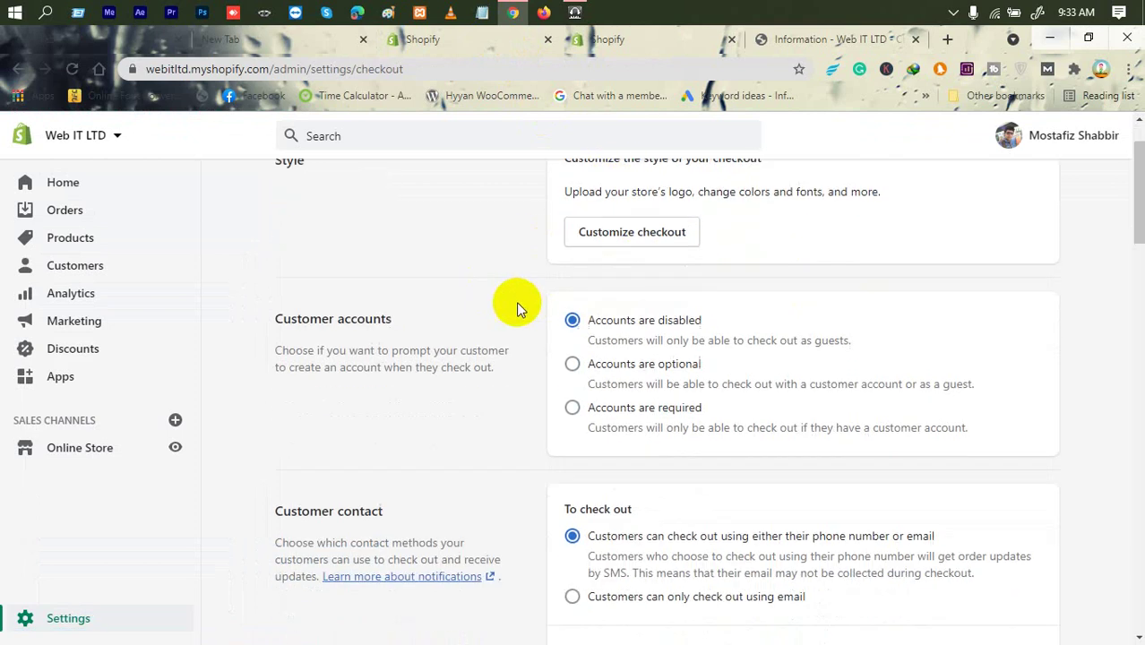
{"action": "left_click_drag", "start_coordinate": [271, 318], "coordinate": [436, 329]}
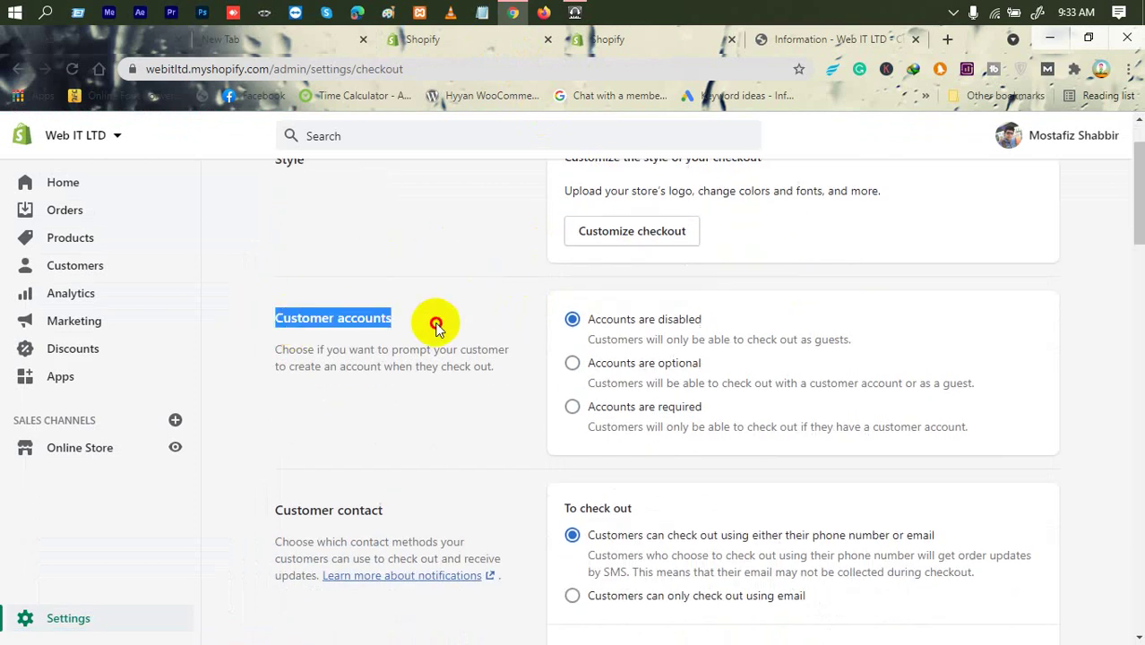
{"action": "left_click", "coordinate": [478, 305]}
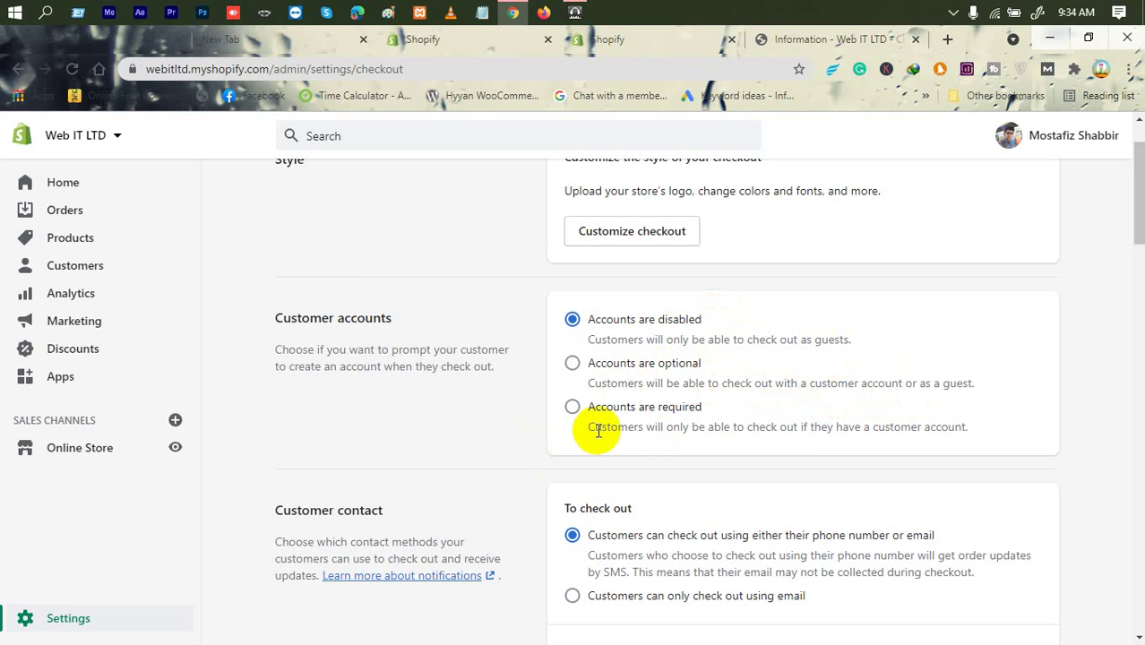
{"action": "left_click_drag", "start_coordinate": [590, 428], "coordinate": [659, 432]}
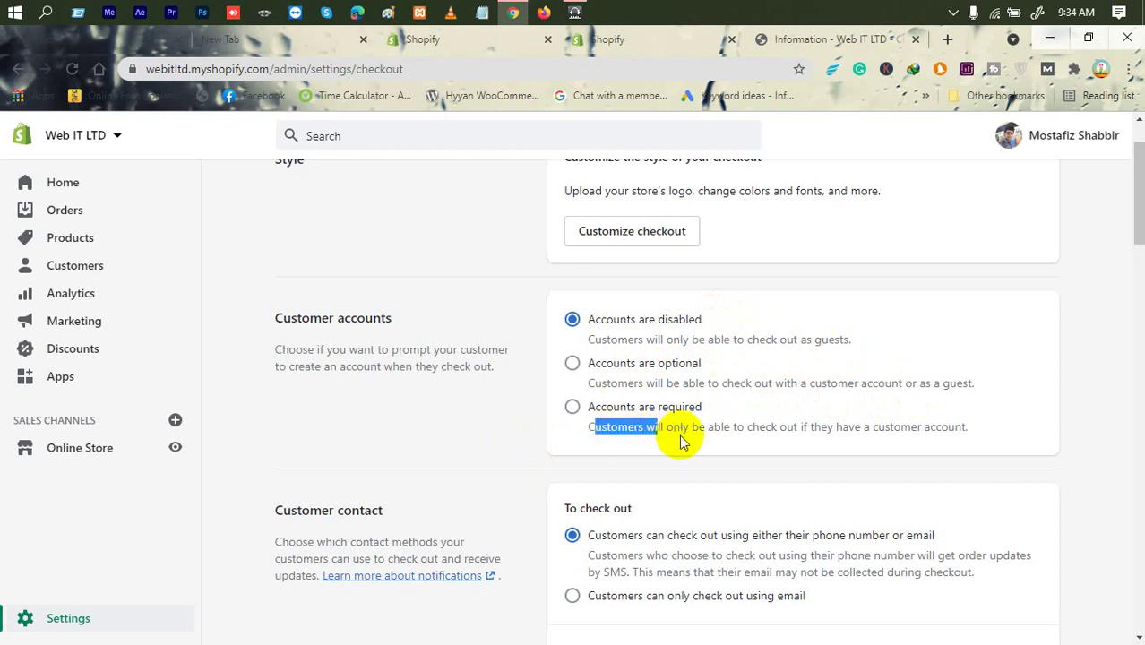
Try the "Accounts are required" option for customer accounts and set it back to "Accounts are disabled"
{"action": "left_click", "coordinate": [579, 413]}
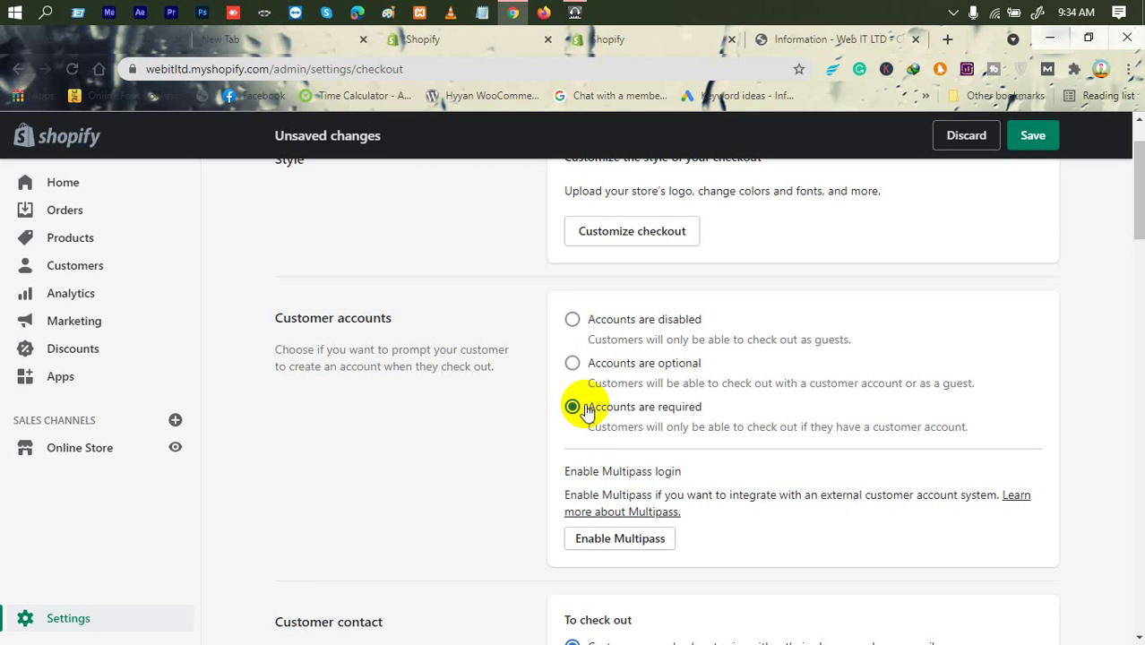
{"action": "left_click", "coordinate": [572, 323]}
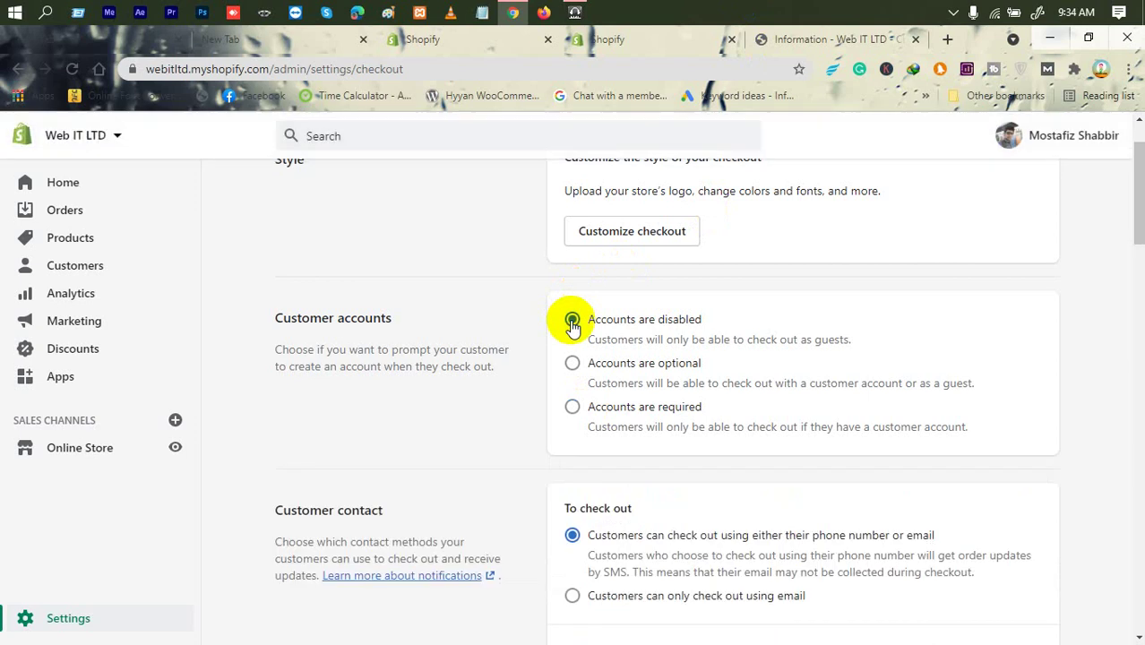
{"action": "left_click", "coordinate": [572, 407]}
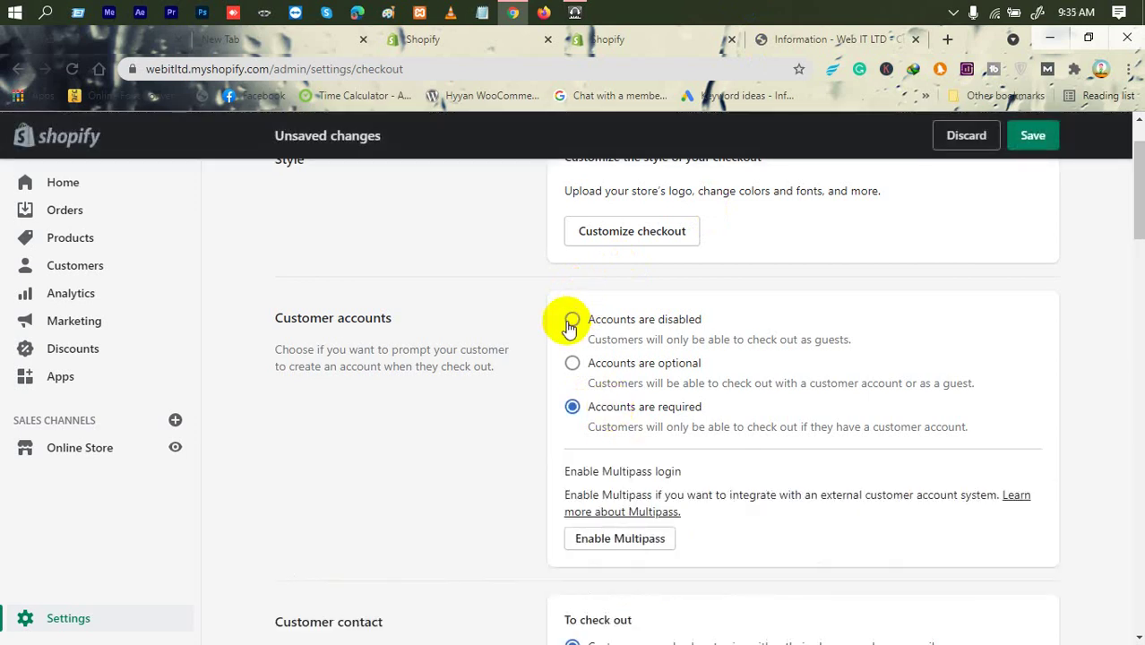
{"action": "left_click", "coordinate": [571, 323]}
Examine the Customer contact section and its options for how customers can check out
{"action": "scroll", "coordinate": [595, 384], "scroll_direction": "down", "scroll_amount": 2}
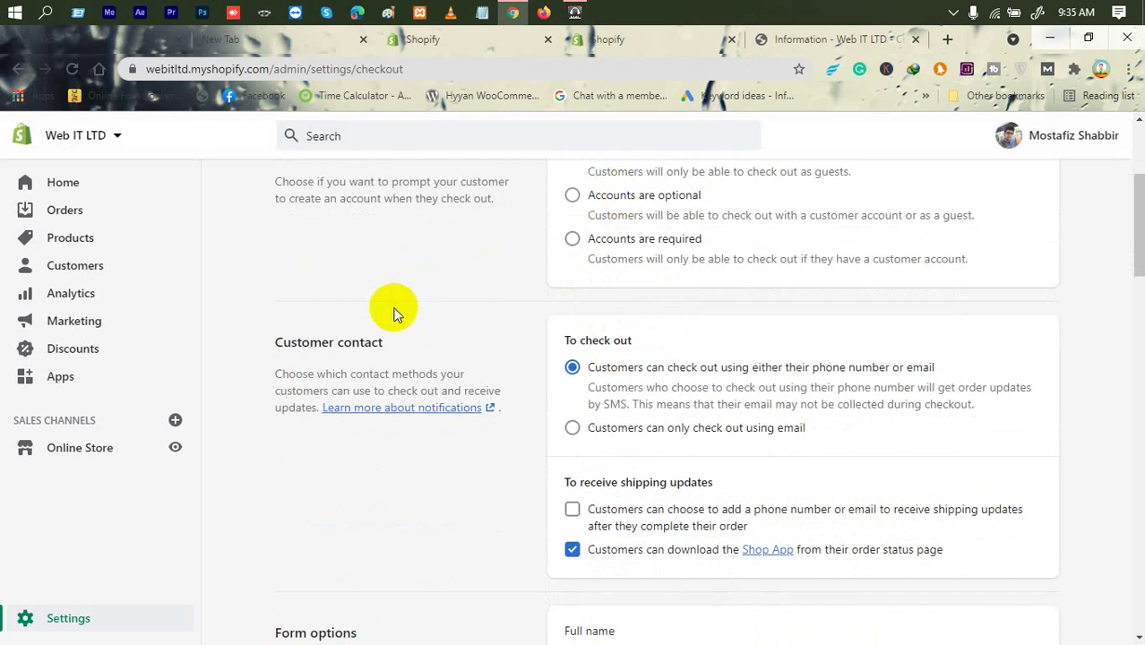
{"action": "double_click", "coordinate": [312, 341]}
{"action": "left_click", "coordinate": [312, 341]}
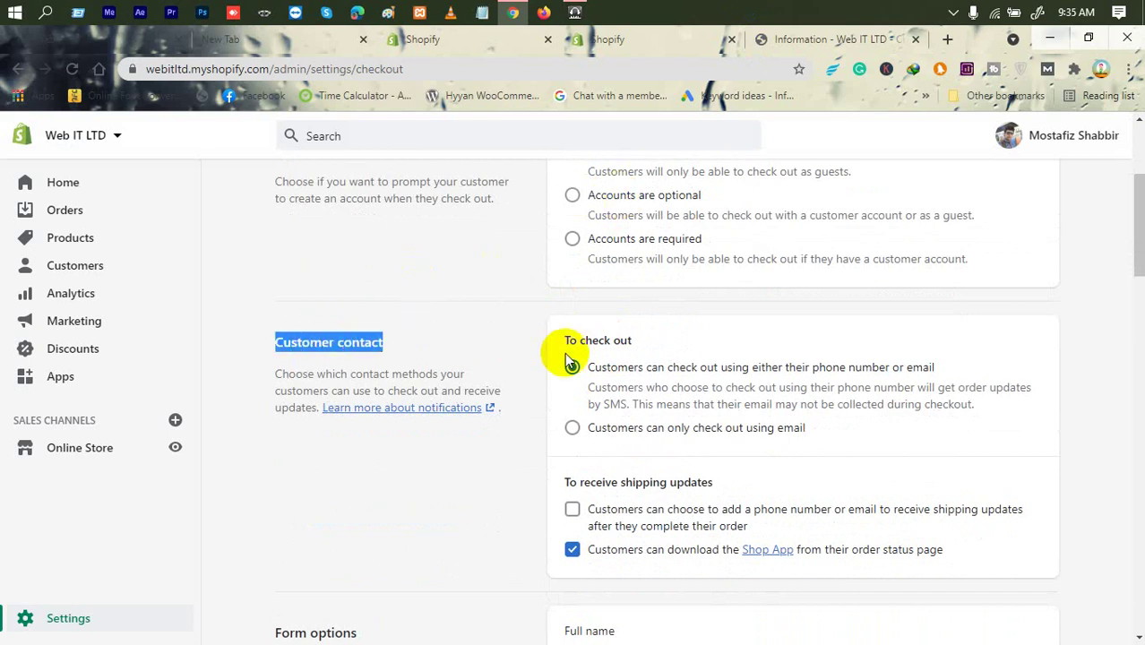
{"action": "double_click", "coordinate": [593, 340]}
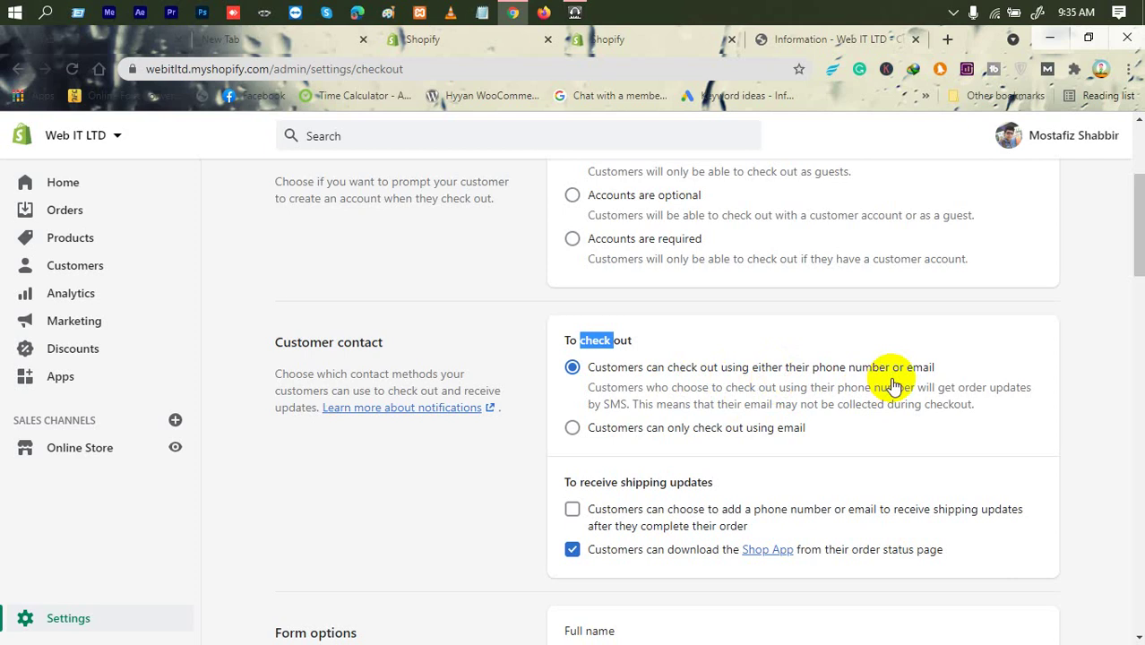
Inspect the contact and shipping fields on the storefront checkout form and toggle the news and offers opt-in
{"action": "left_click", "coordinate": [792, 40]}
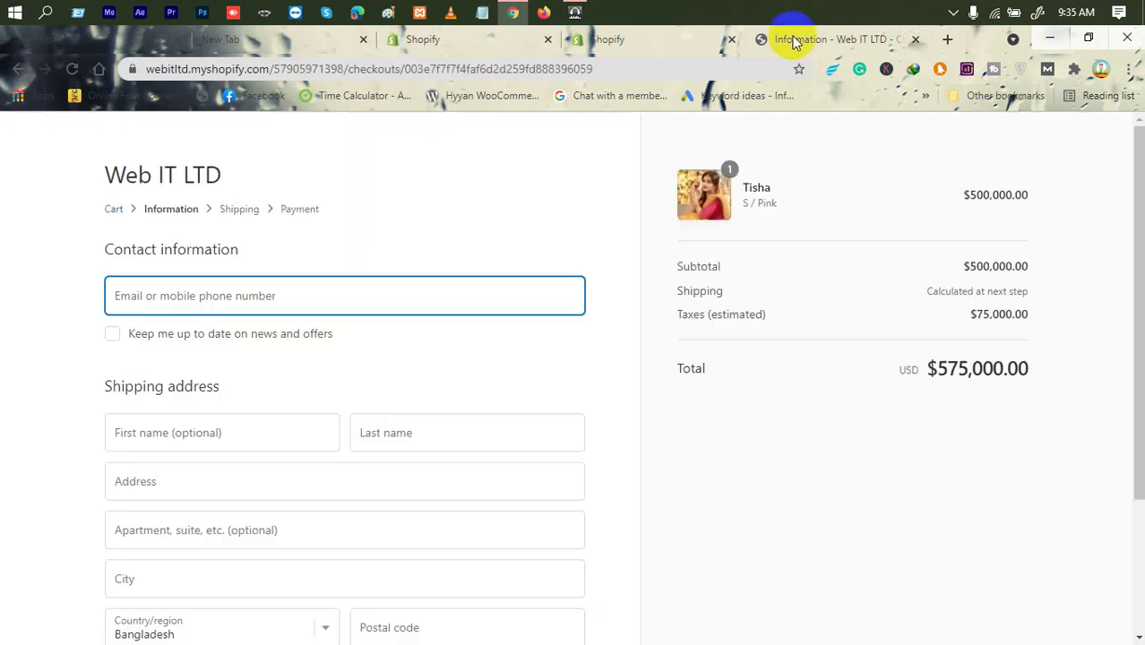
{"action": "scroll", "coordinate": [116, 401], "scroll_direction": "down", "scroll_amount": 2}
{"action": "scroll", "coordinate": [115, 398], "scroll_direction": "up", "scroll_amount": 1}
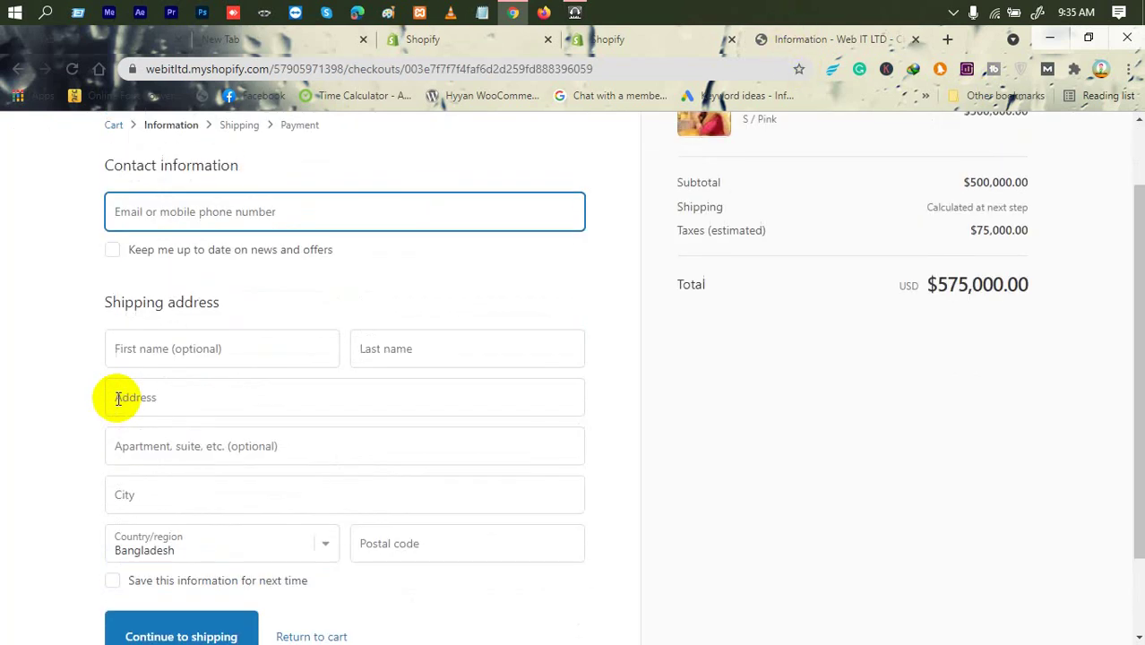
{"action": "left_click", "coordinate": [210, 215]}
{"action": "left_click", "coordinate": [89, 199]}
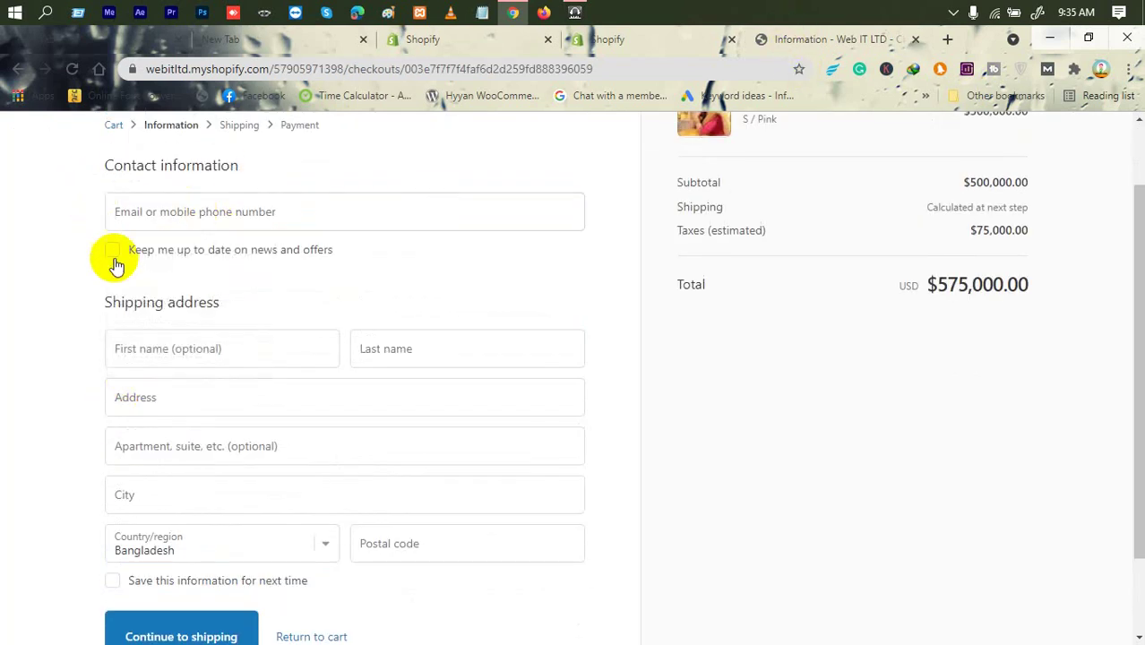
{"action": "left_click", "coordinate": [148, 260]}
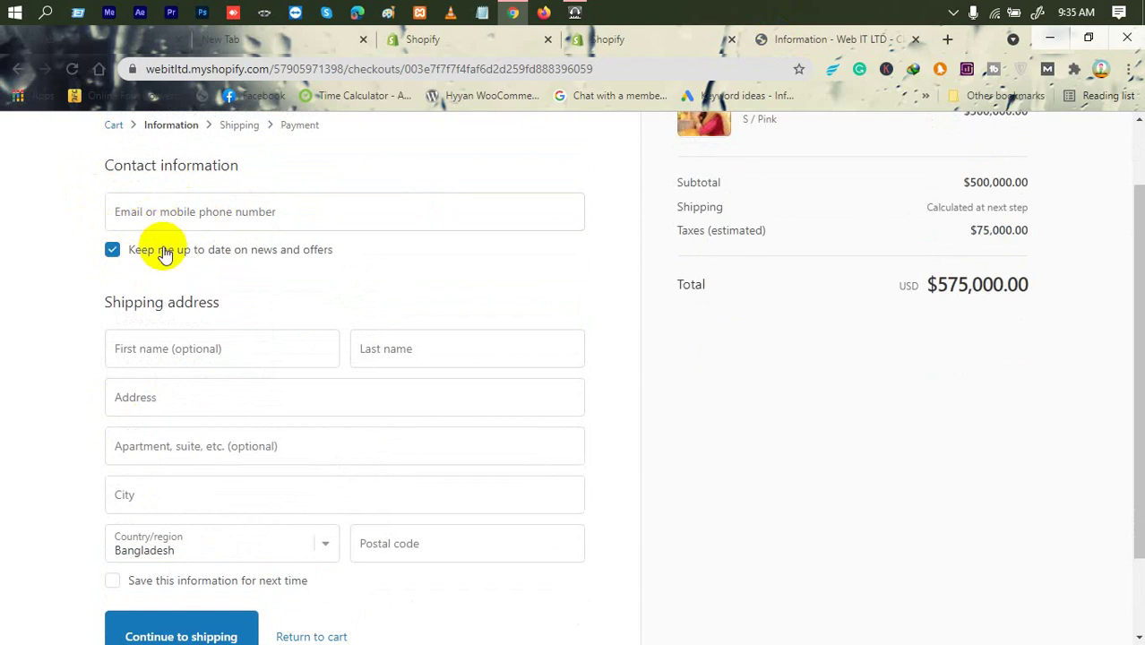
{"action": "left_click", "coordinate": [162, 253]}
Switch to the theme editor and load the Checkout page template in its preview
{"action": "left_click", "coordinate": [613, 40]}
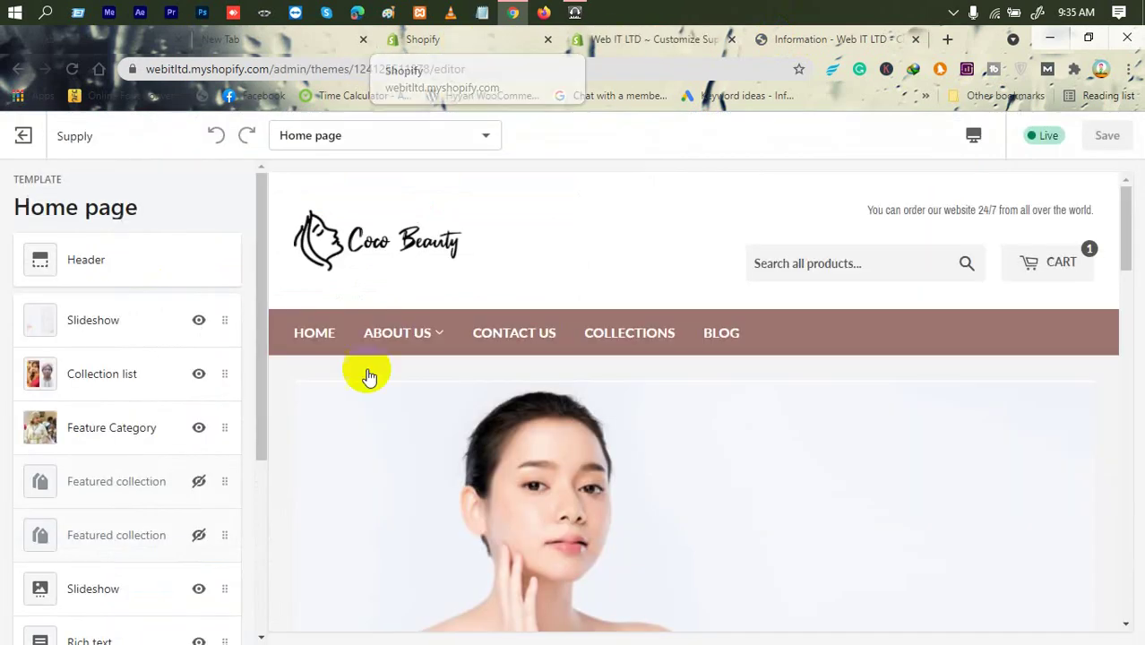
{"action": "scroll", "coordinate": [381, 381], "scroll_direction": "down", "scroll_amount": 6}
{"action": "scroll", "coordinate": [384, 387], "scroll_direction": "down", "scroll_amount": 8}
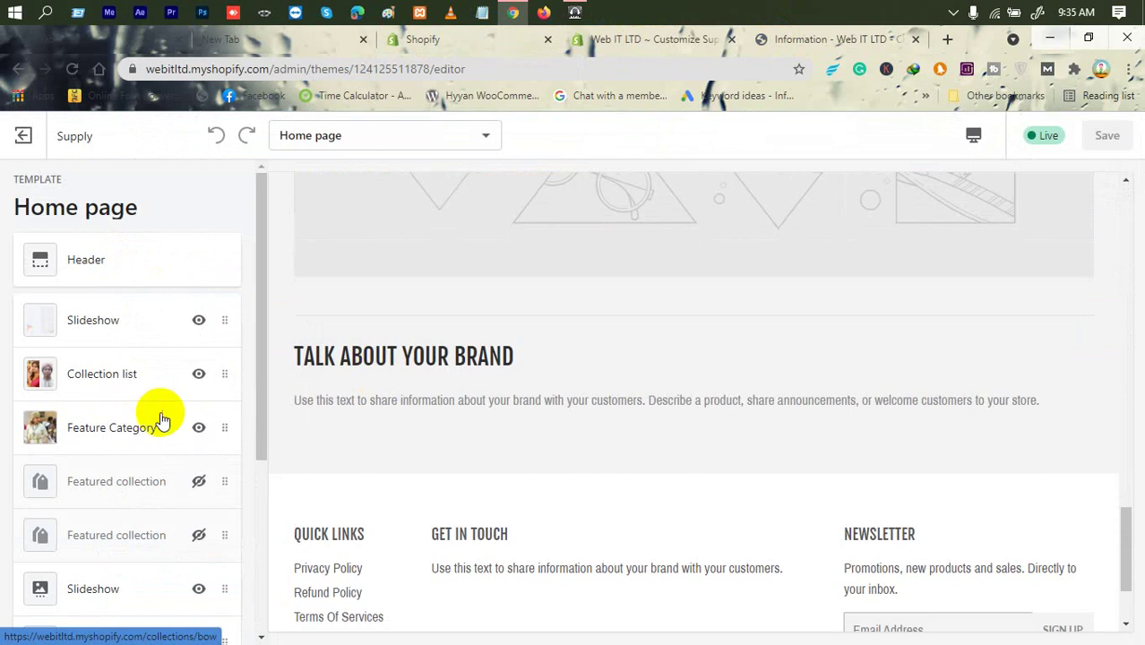
{"action": "scroll", "coordinate": [149, 421], "scroll_direction": "down", "scroll_amount": 5}
{"action": "scroll", "coordinate": [149, 421], "scroll_direction": "up", "scroll_amount": 5}
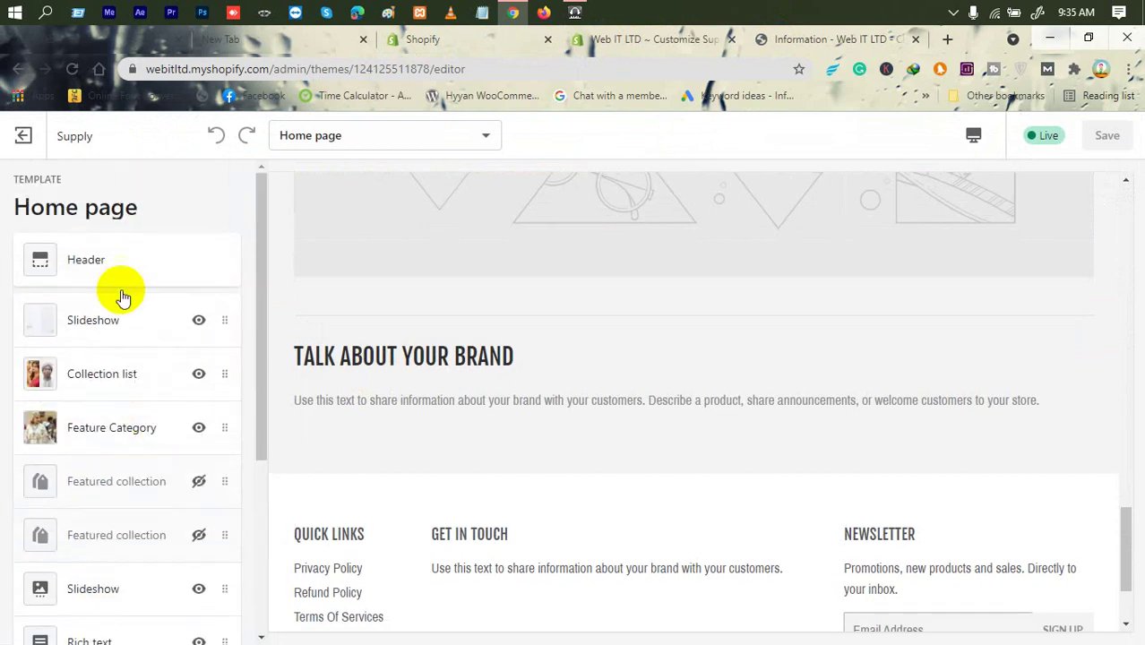
{"action": "left_click", "coordinate": [369, 141]}
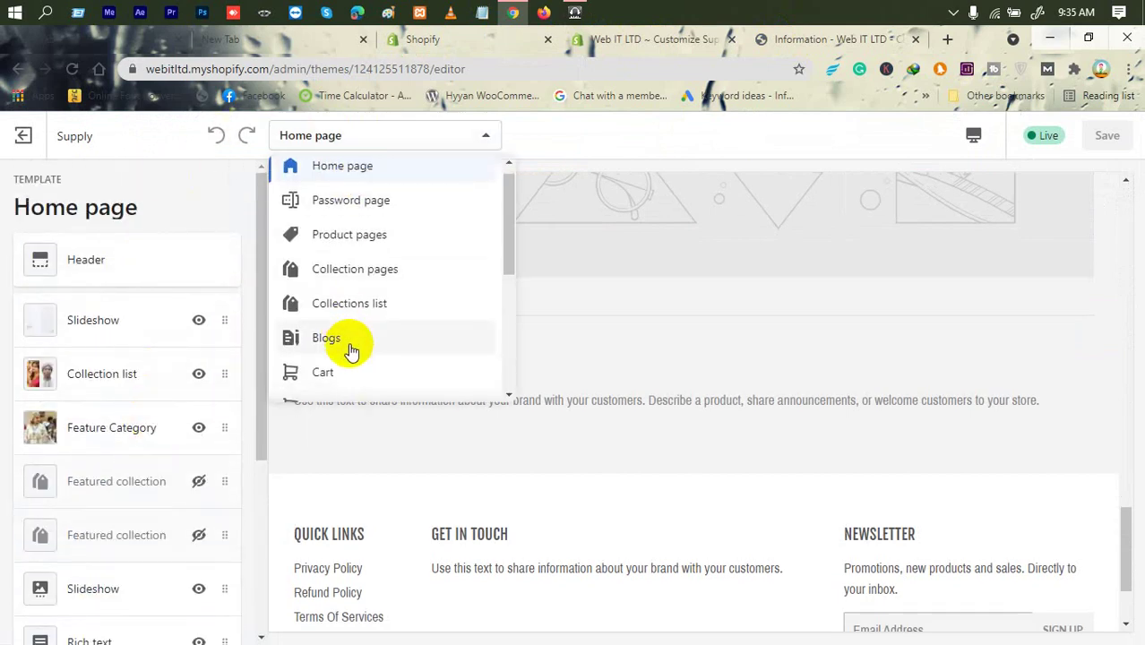
{"action": "scroll", "coordinate": [349, 348], "scroll_direction": "down", "scroll_amount": 3}
{"action": "scroll", "coordinate": [363, 363], "scroll_direction": "up", "scroll_amount": 4}
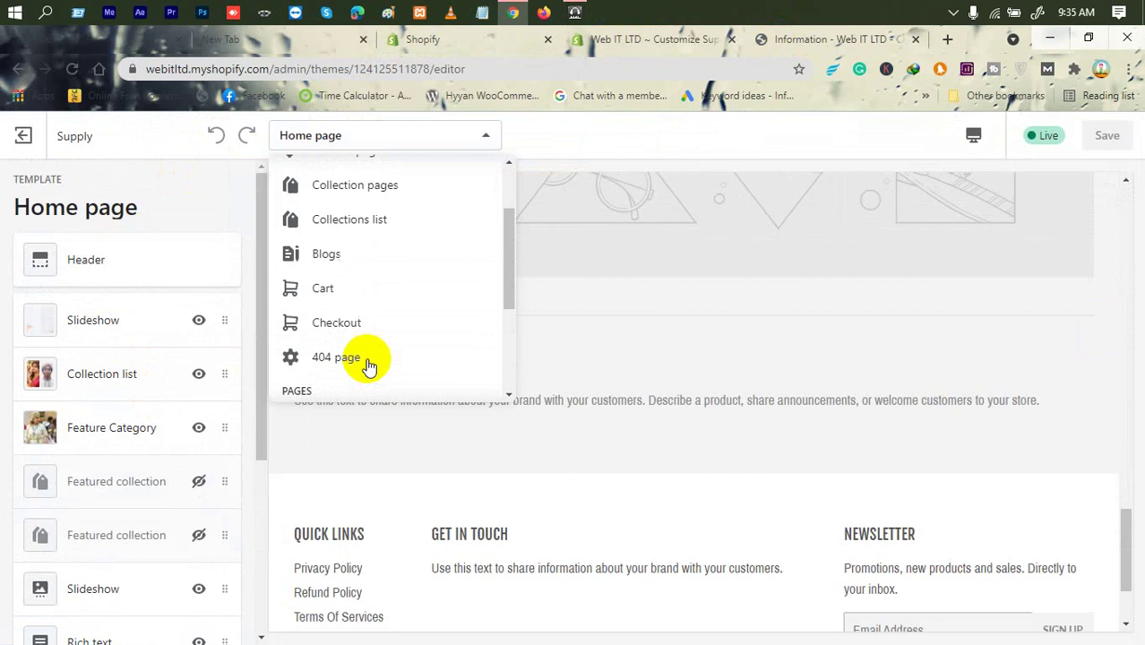
{"action": "scroll", "coordinate": [368, 365], "scroll_direction": "down", "scroll_amount": 1}
{"action": "left_click", "coordinate": [373, 342]}
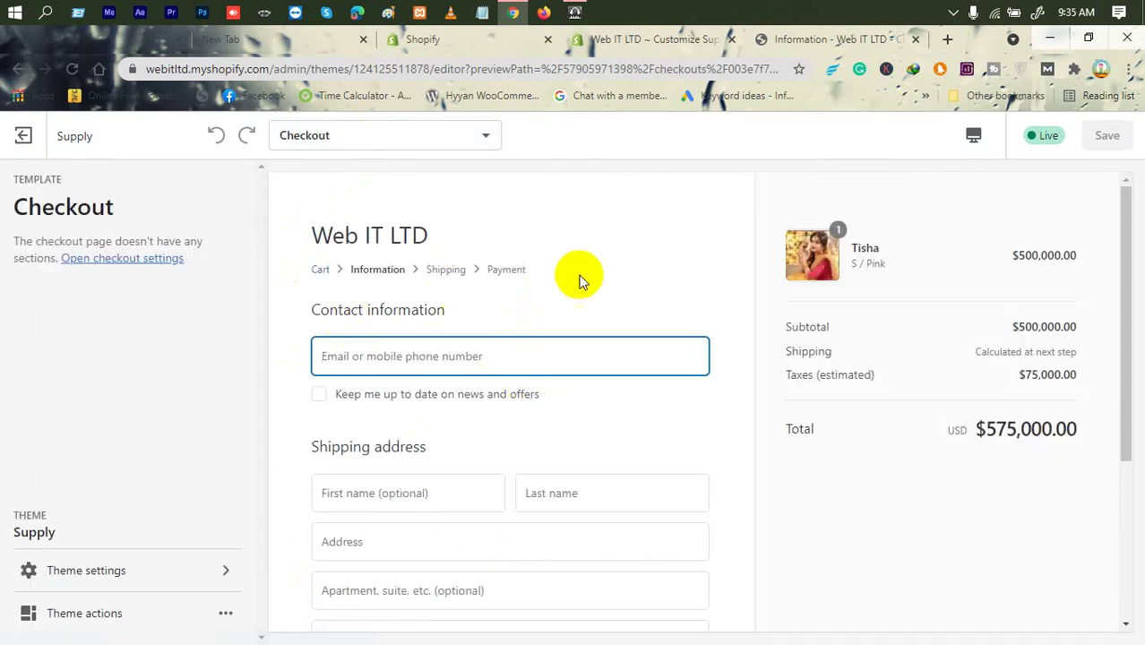
Examine the contact information and shipping address fields in the theme editor's checkout preview
{"action": "scroll", "coordinate": [350, 375], "scroll_direction": "down", "scroll_amount": 2}
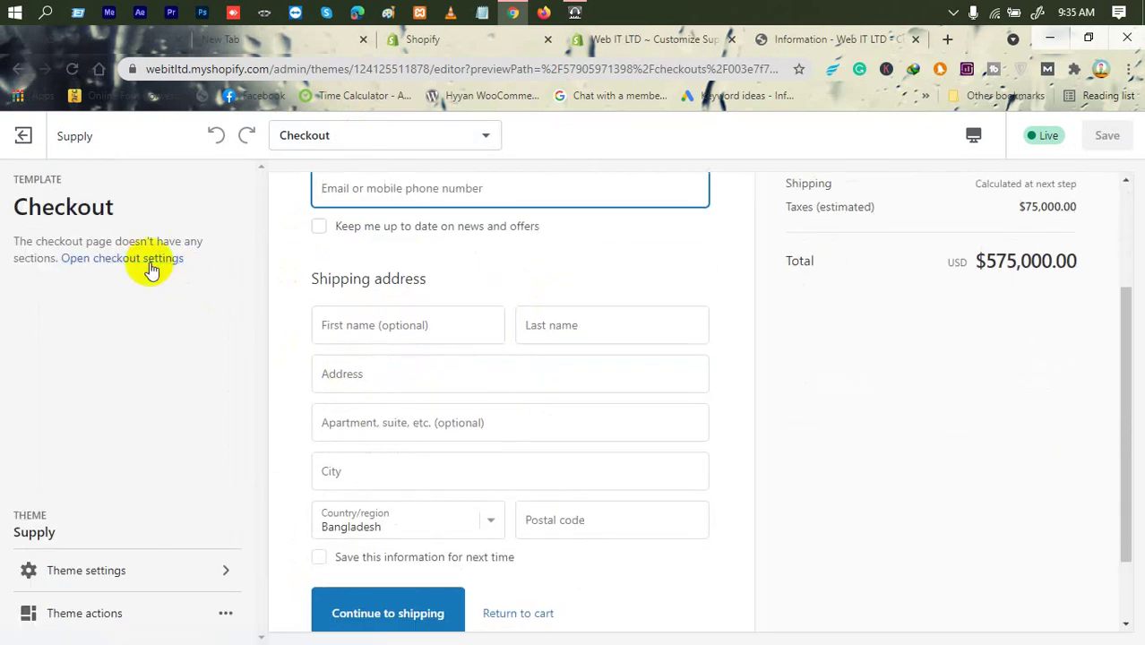
{"action": "scroll", "coordinate": [333, 506], "scroll_direction": "up", "scroll_amount": 2}
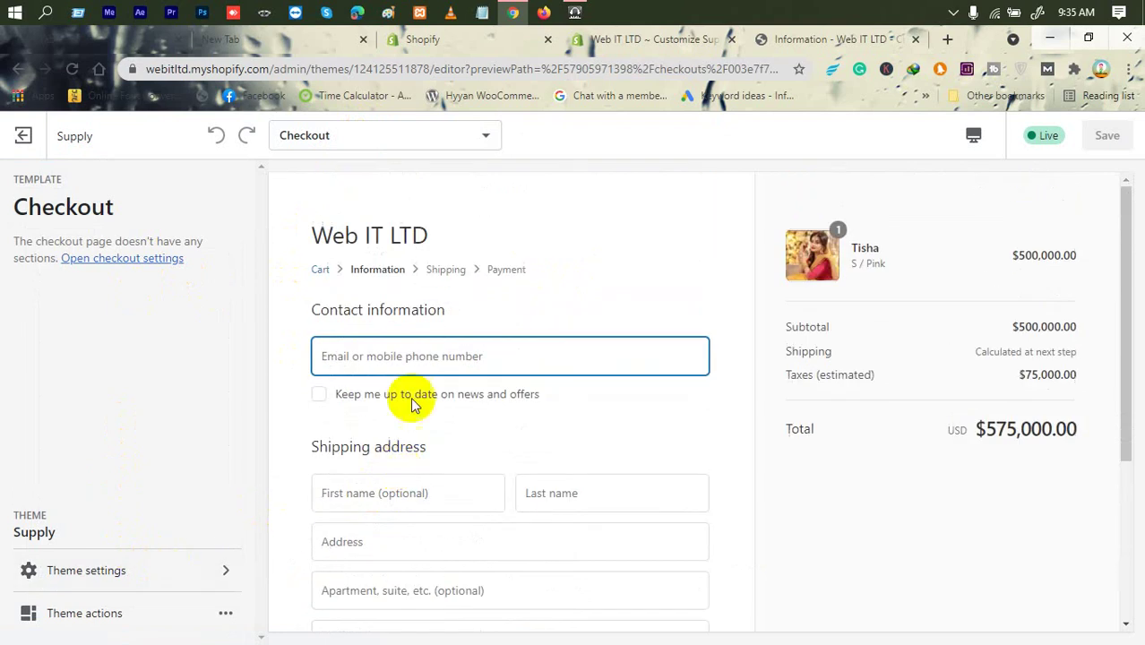
{"action": "scroll", "coordinate": [473, 373], "scroll_direction": "down", "scroll_amount": 3}
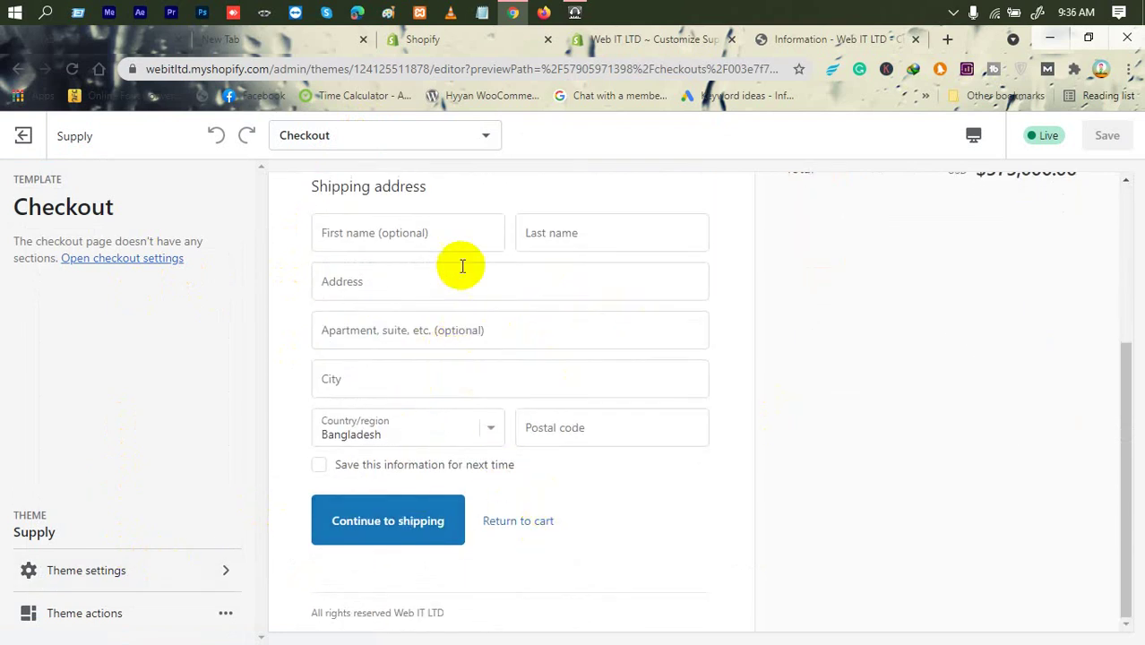
{"action": "scroll", "coordinate": [484, 285], "scroll_direction": "up", "scroll_amount": 3}
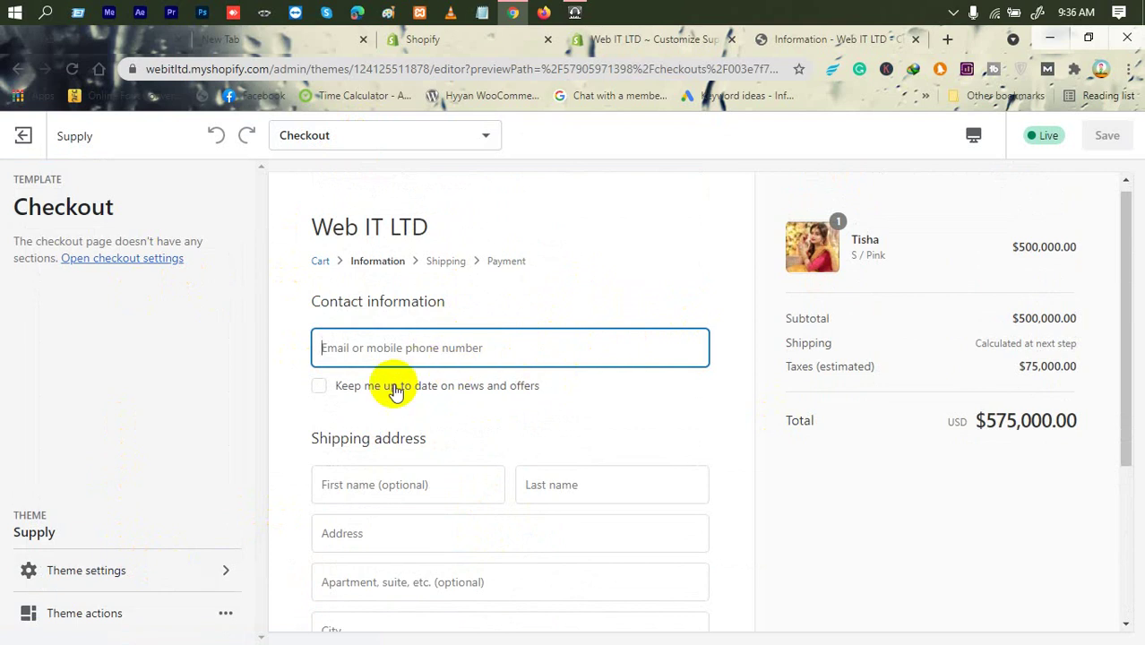
In the Checkout settings, set customer contact to "Customers can only check out using email" and save the change
{"action": "left_click", "coordinate": [482, 39]}
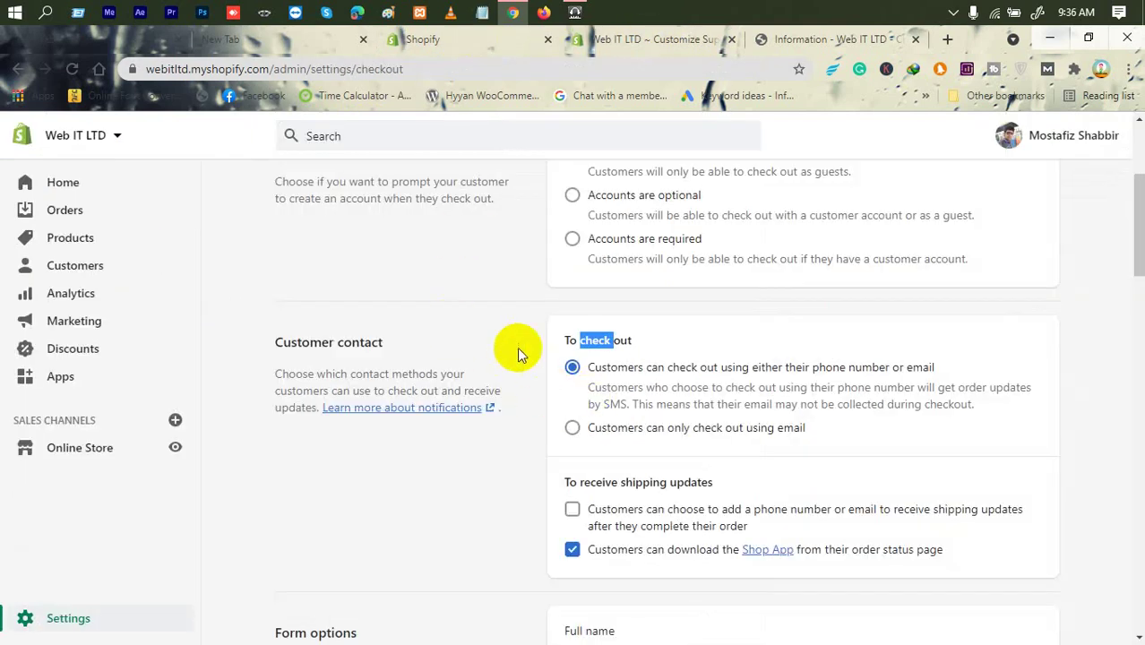
{"action": "left_click", "coordinate": [492, 328]}
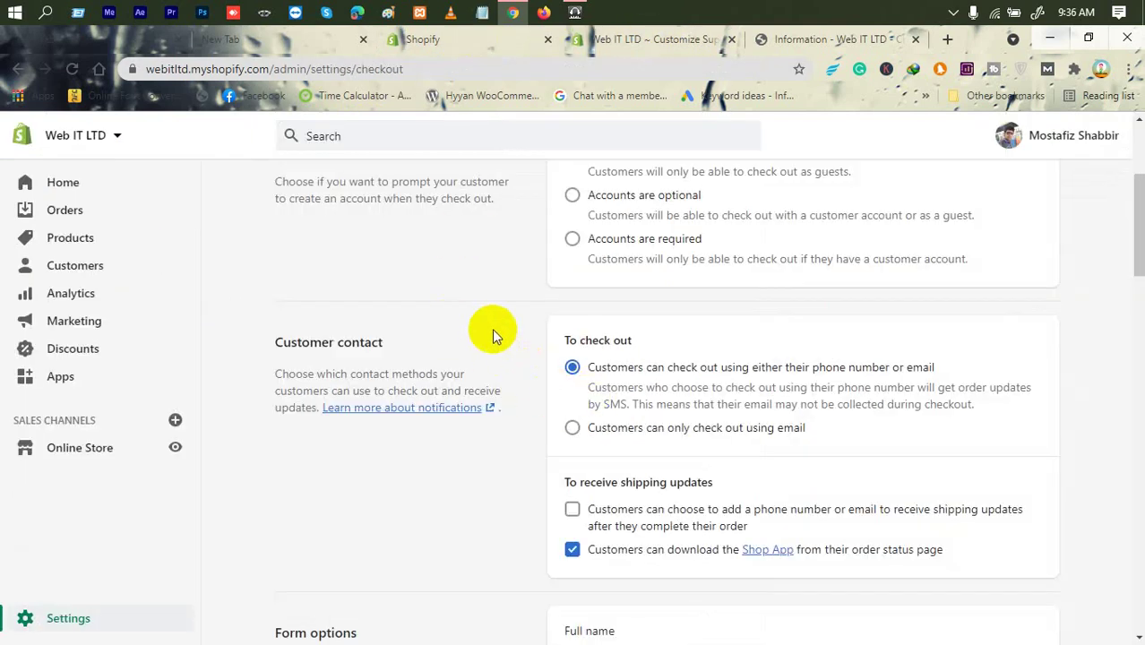
{"action": "left_click", "coordinate": [607, 438]}
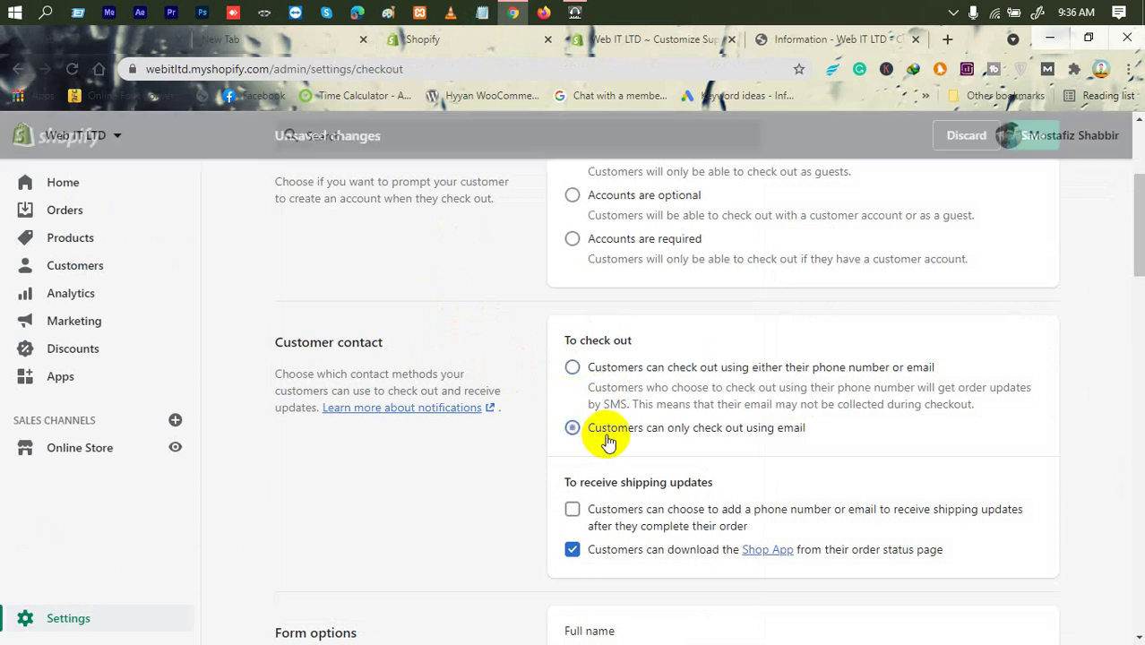
{"action": "left_click", "coordinate": [851, 38]}
{"action": "left_click_drag", "start_coordinate": [749, 50], "coordinate": [678, 51]}
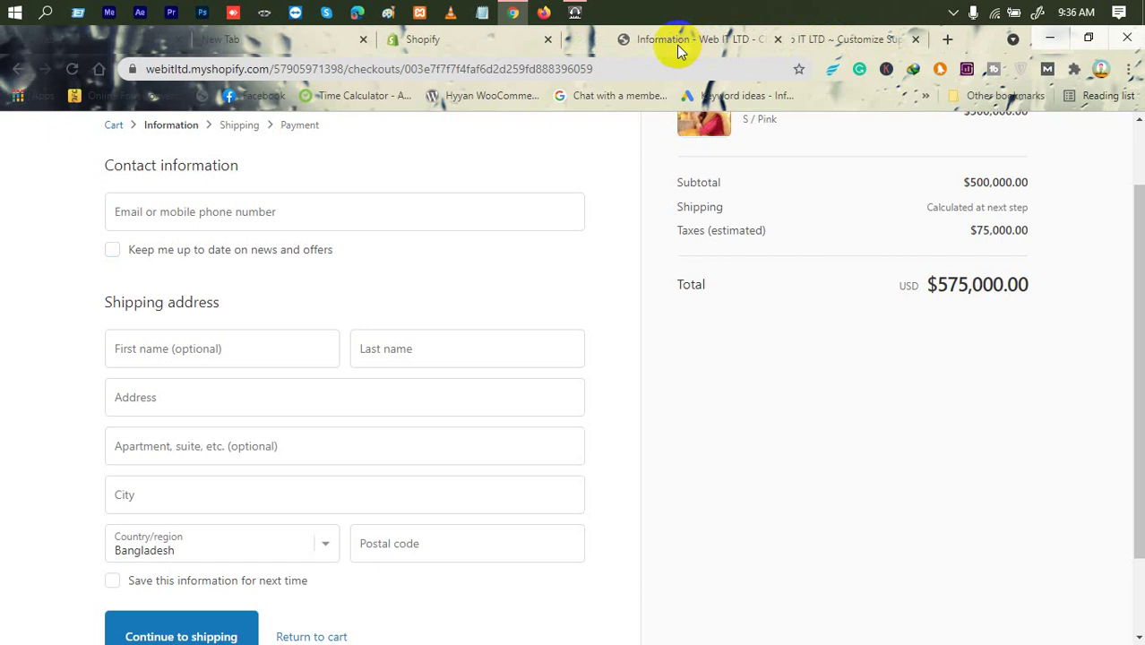
{"action": "scroll", "coordinate": [223, 363], "scroll_direction": "up", "scroll_amount": 1}
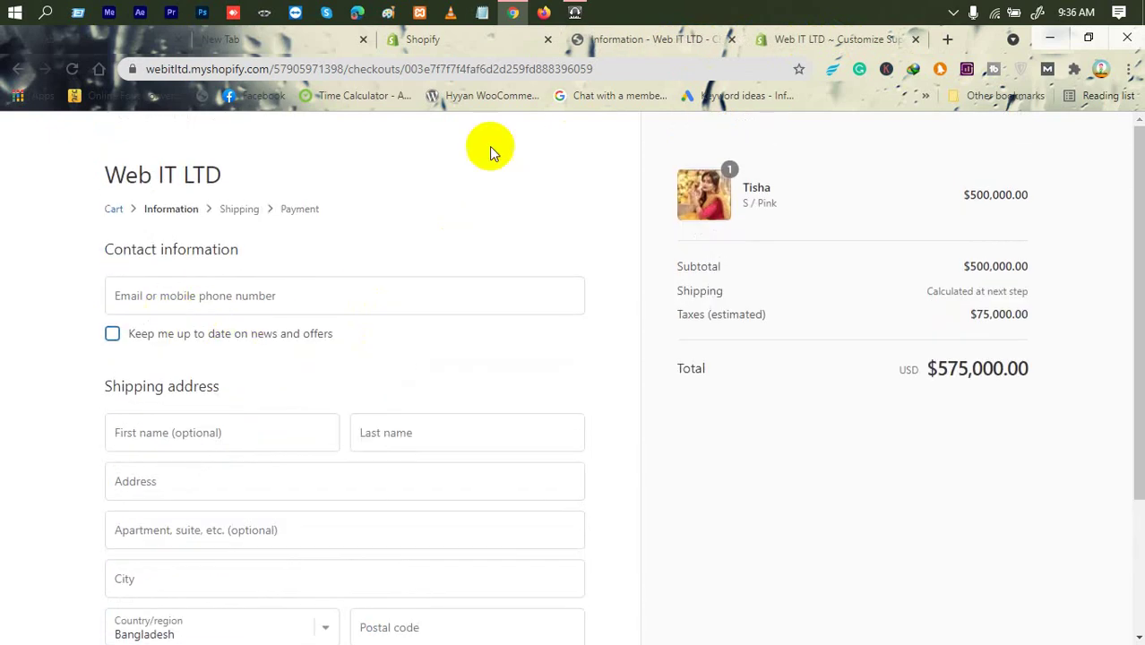
{"action": "left_click", "coordinate": [484, 40]}
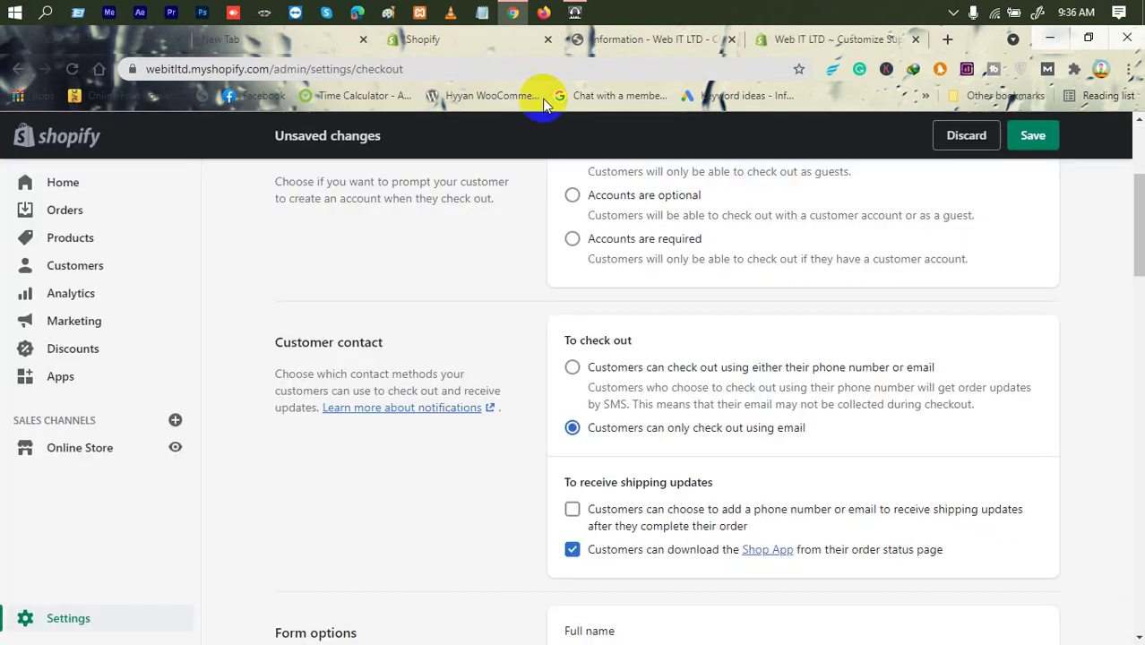
{"action": "left_click", "coordinate": [1033, 136]}
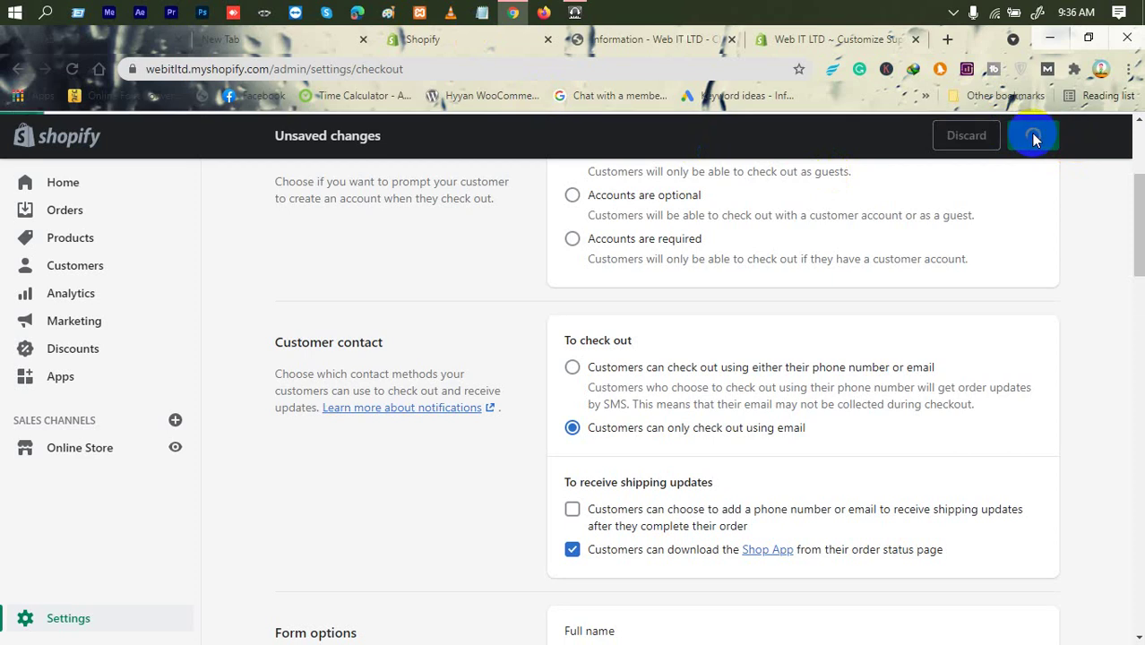
Close the theme editor and reload the storefront checkout page to check its contact field
{"action": "left_click", "coordinate": [630, 43]}
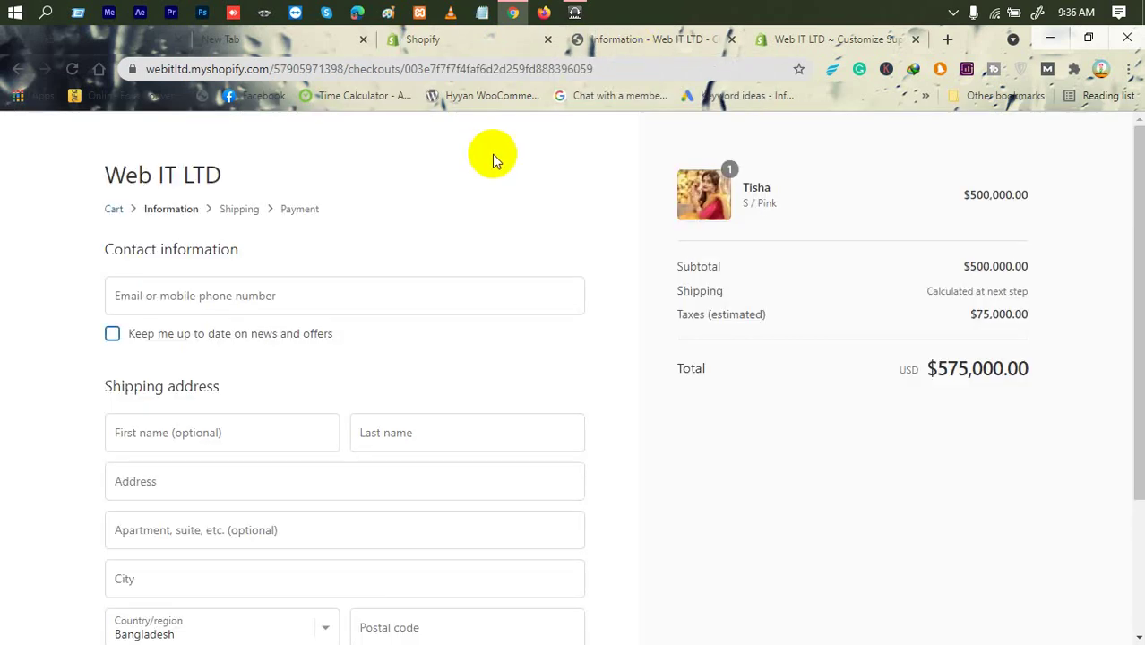
{"action": "left_click", "coordinate": [915, 39]}
{"action": "right_click", "coordinate": [419, 176]}
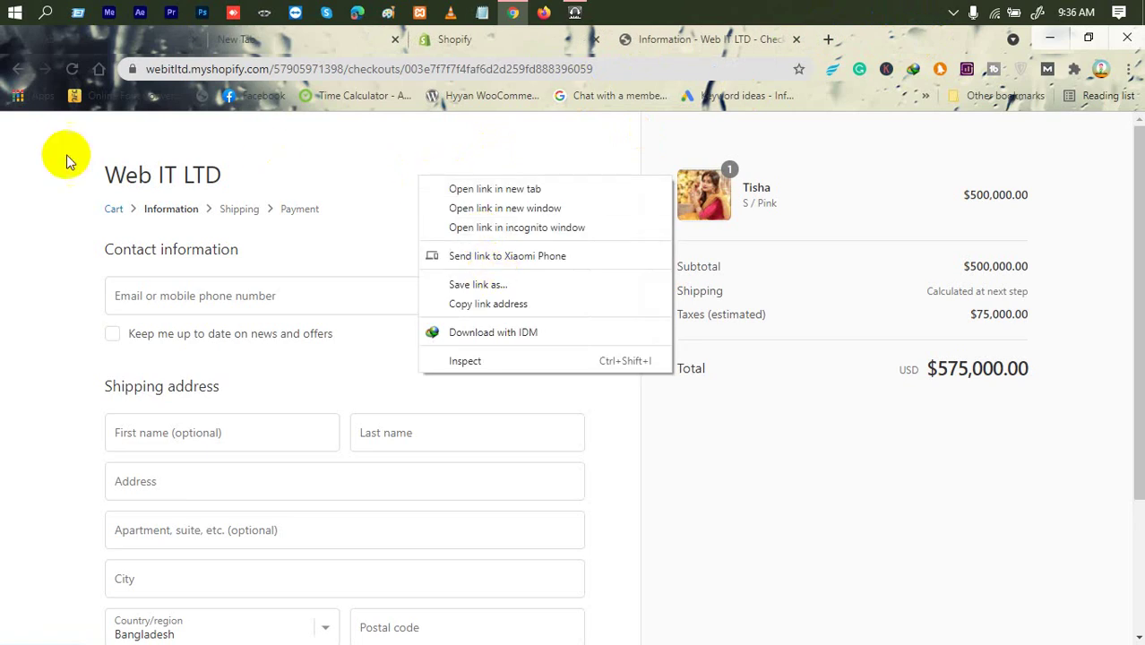
{"action": "right_click", "coordinate": [5, 167]}
{"action": "left_click", "coordinate": [98, 223]}
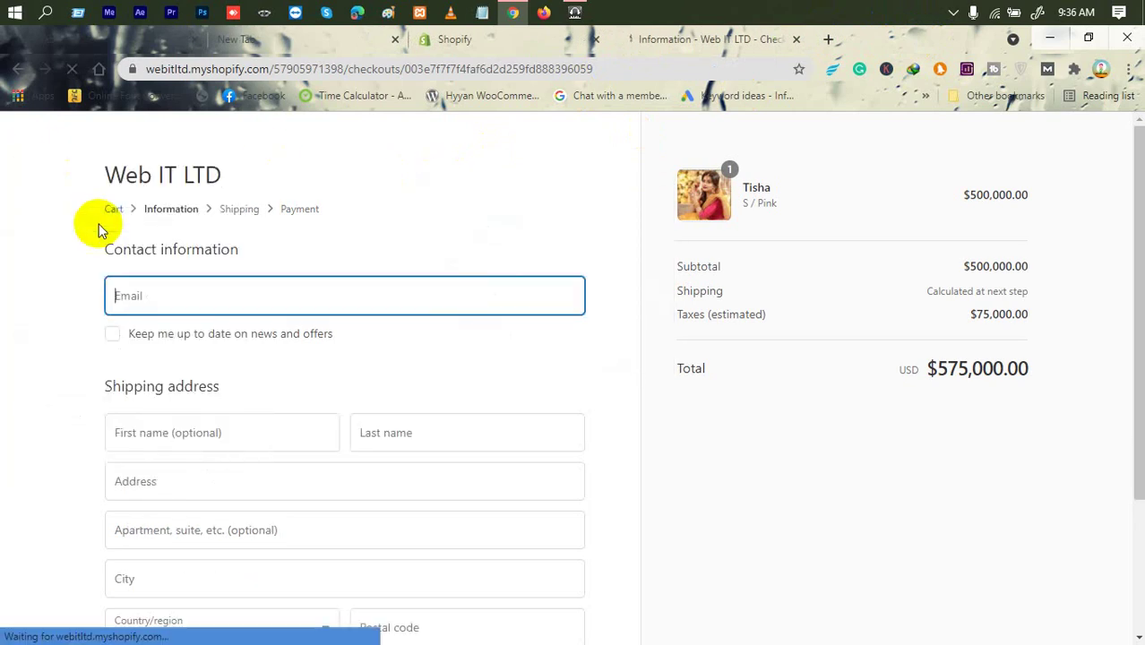
Set customer contact back to "Customers can check out using either their phone number or email" and save the settings
{"action": "left_click", "coordinate": [522, 44]}
{"action": "left_click", "coordinate": [597, 370]}
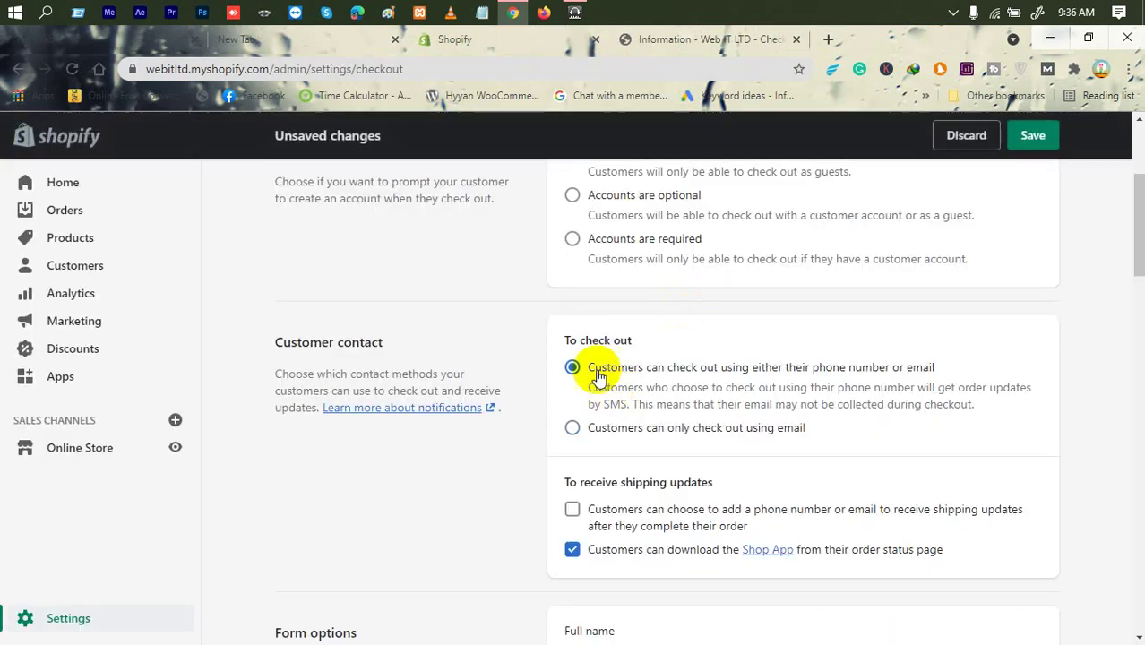
{"action": "left_click", "coordinate": [1023, 146]}
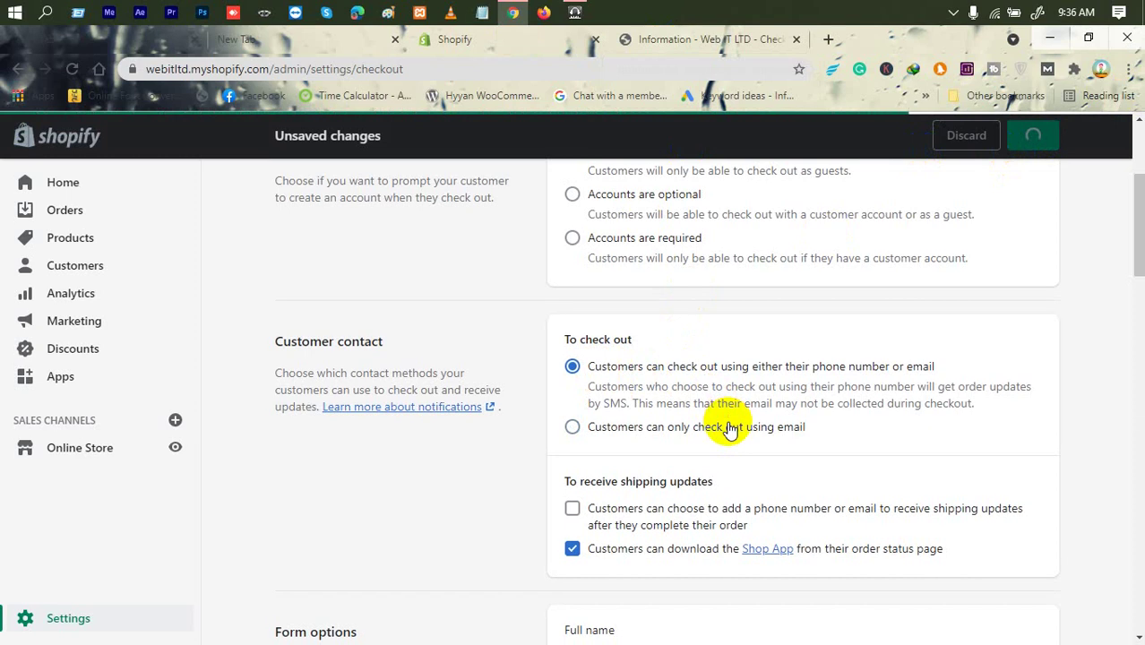
{"action": "scroll", "coordinate": [730, 428], "scroll_direction": "down", "scroll_amount": 1}
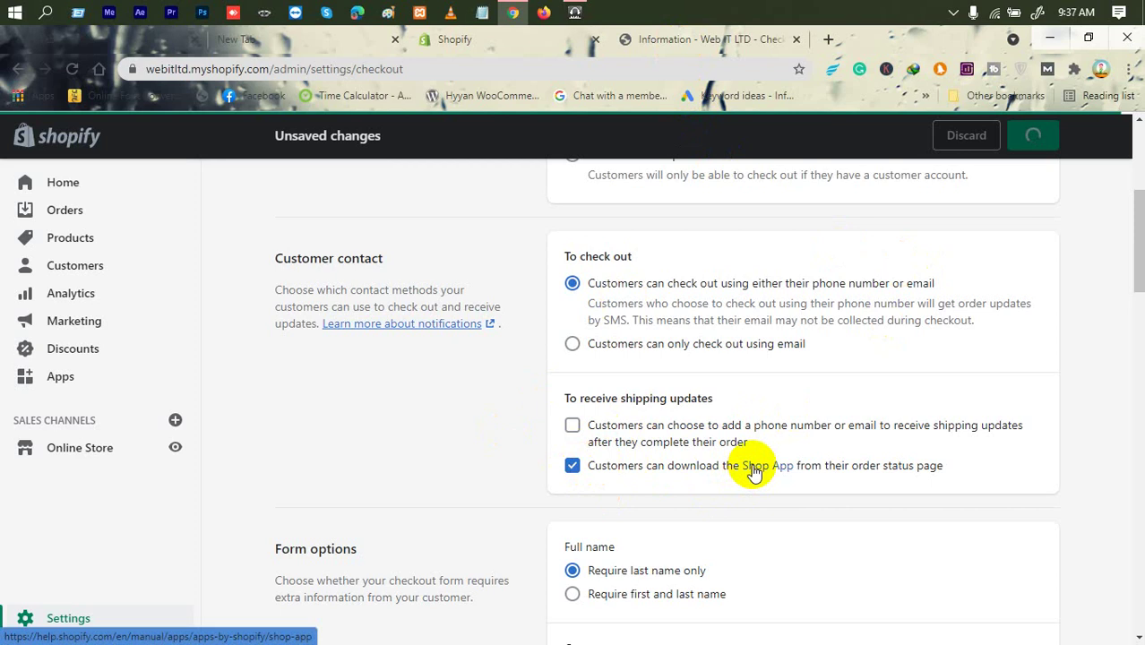
Reload the storefront checkout page to check the contact field against the changed setting
{"action": "left_click", "coordinate": [654, 41]}
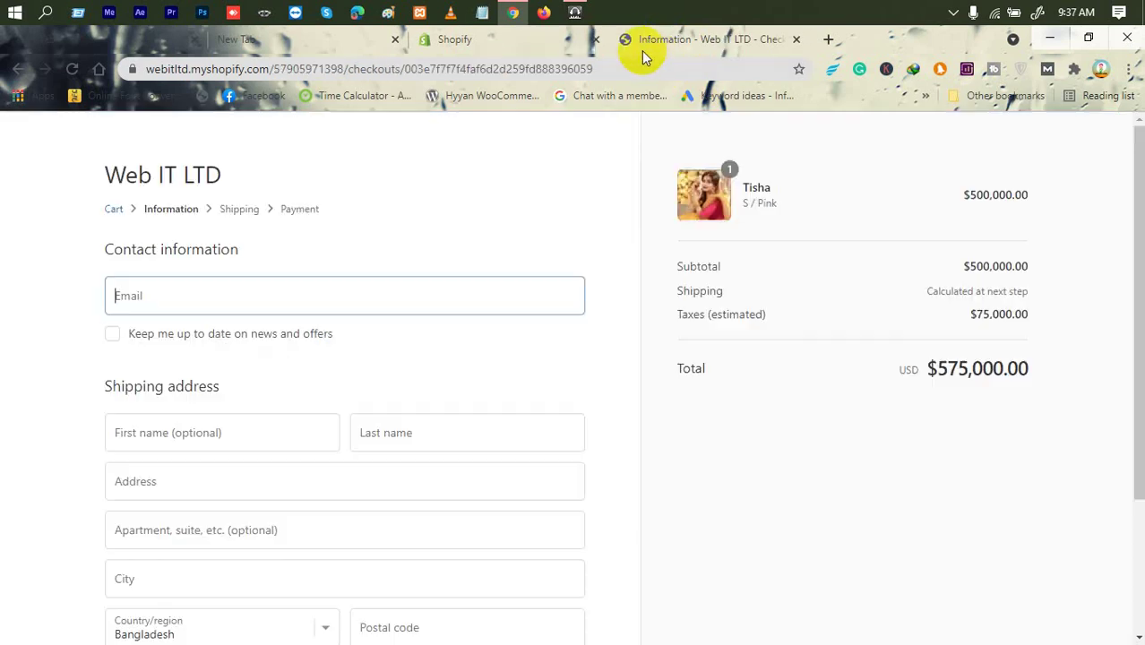
{"action": "right_click", "coordinate": [585, 212]}
{"action": "left_click", "coordinate": [652, 256]}
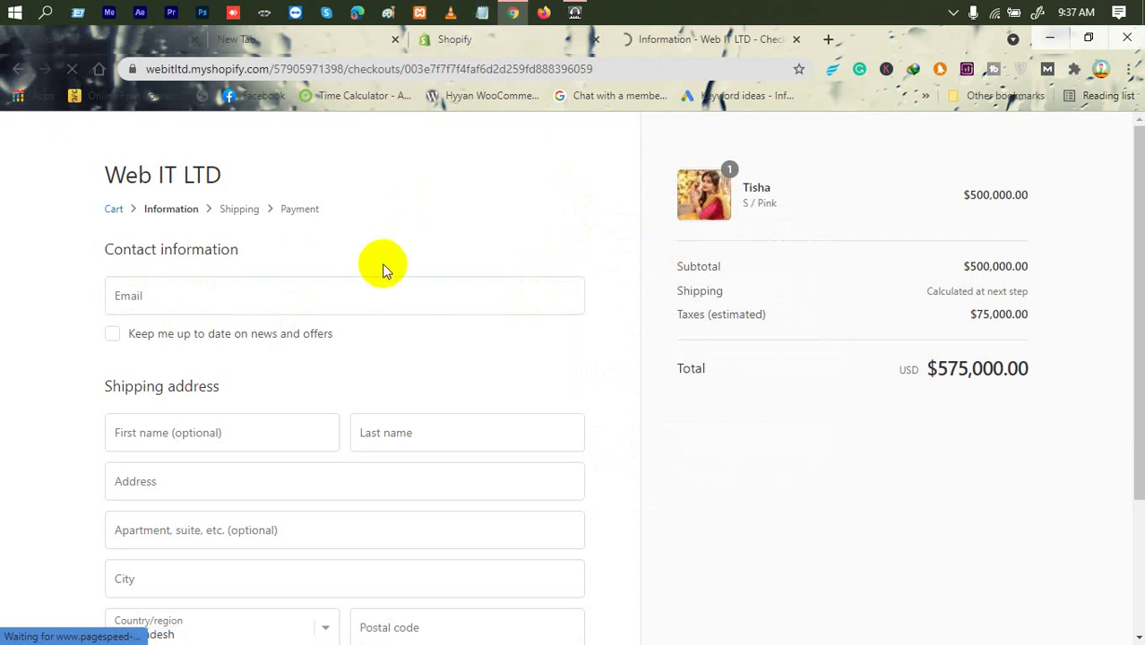
Locate the Form options section in the Checkout settings and compare it with the fields on the storefront checkout form
{"action": "left_click", "coordinate": [500, 40]}
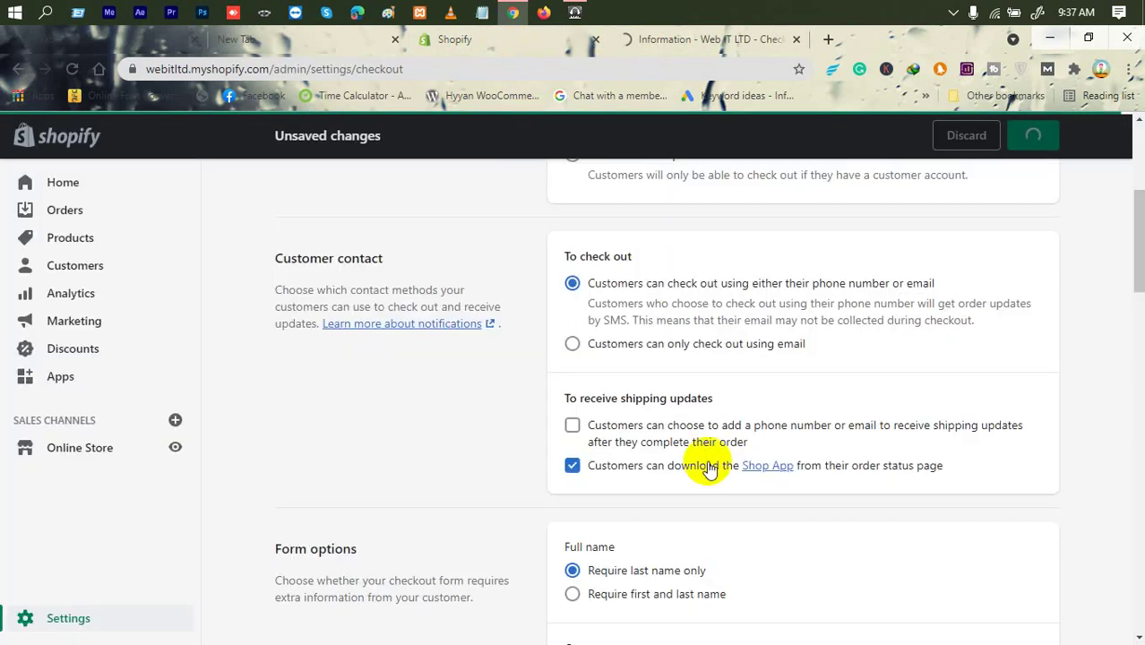
{"action": "scroll", "coordinate": [717, 462], "scroll_direction": "down", "scroll_amount": 2}
{"action": "left_click_drag", "start_coordinate": [376, 387], "coordinate": [296, 381]}
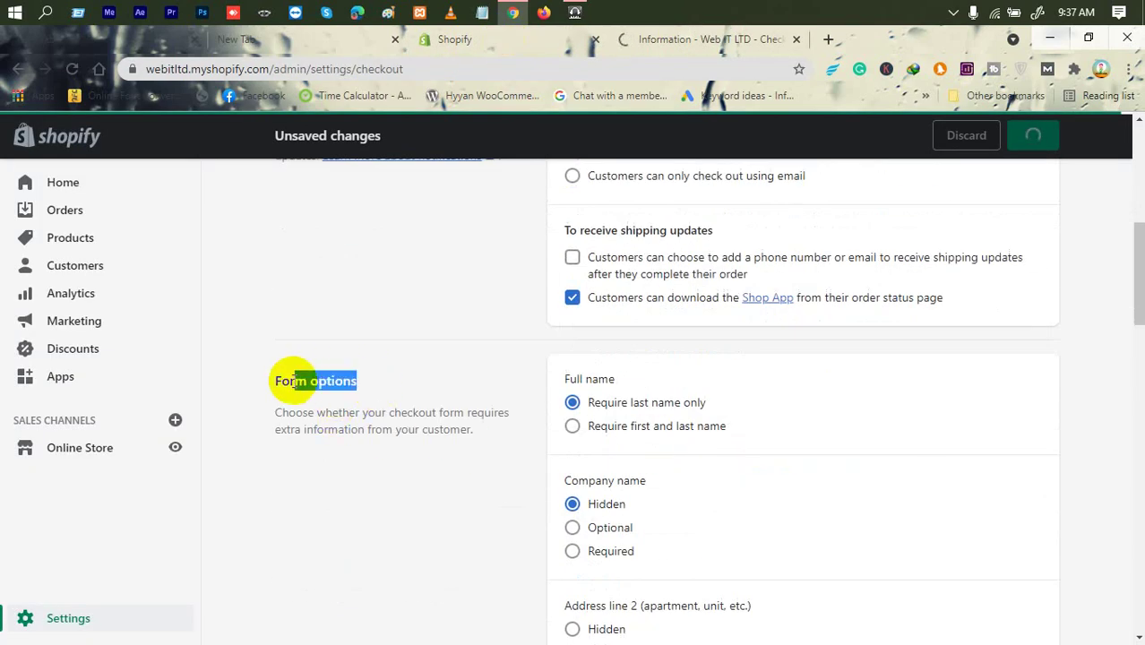
{"action": "left_click", "coordinate": [696, 41]}
{"action": "scroll", "coordinate": [174, 353], "scroll_direction": "down", "scroll_amount": 2}
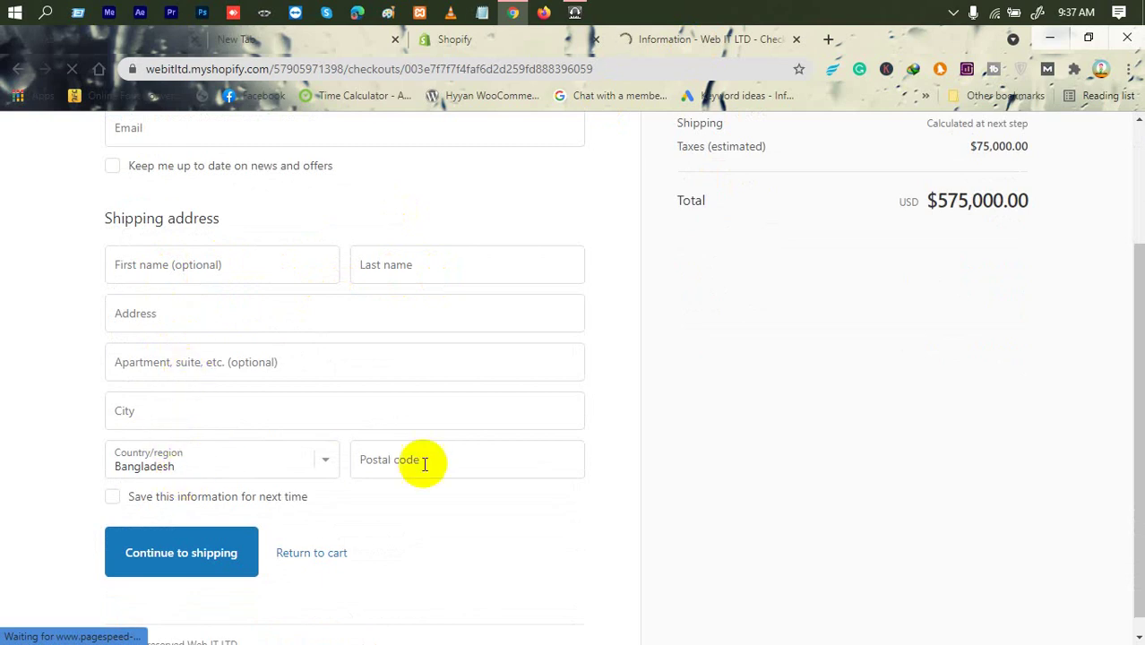
{"action": "scroll", "coordinate": [206, 484], "scroll_direction": "down", "scroll_amount": 1}
{"action": "scroll", "coordinate": [228, 484], "scroll_direction": "up", "scroll_amount": 2}
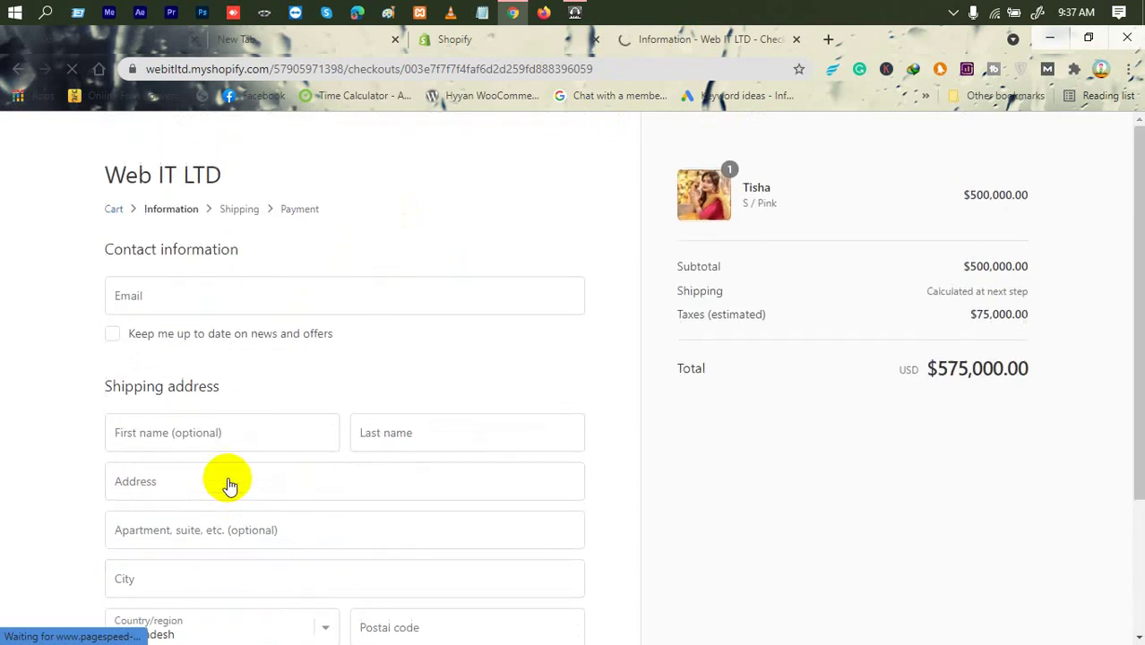
Under Form options, set the full name requirement to "Require first and last name", checking the name fields on the storefront checkout form
{"action": "left_click", "coordinate": [508, 49]}
{"action": "scroll", "coordinate": [670, 328], "scroll_direction": "down", "scroll_amount": 1}
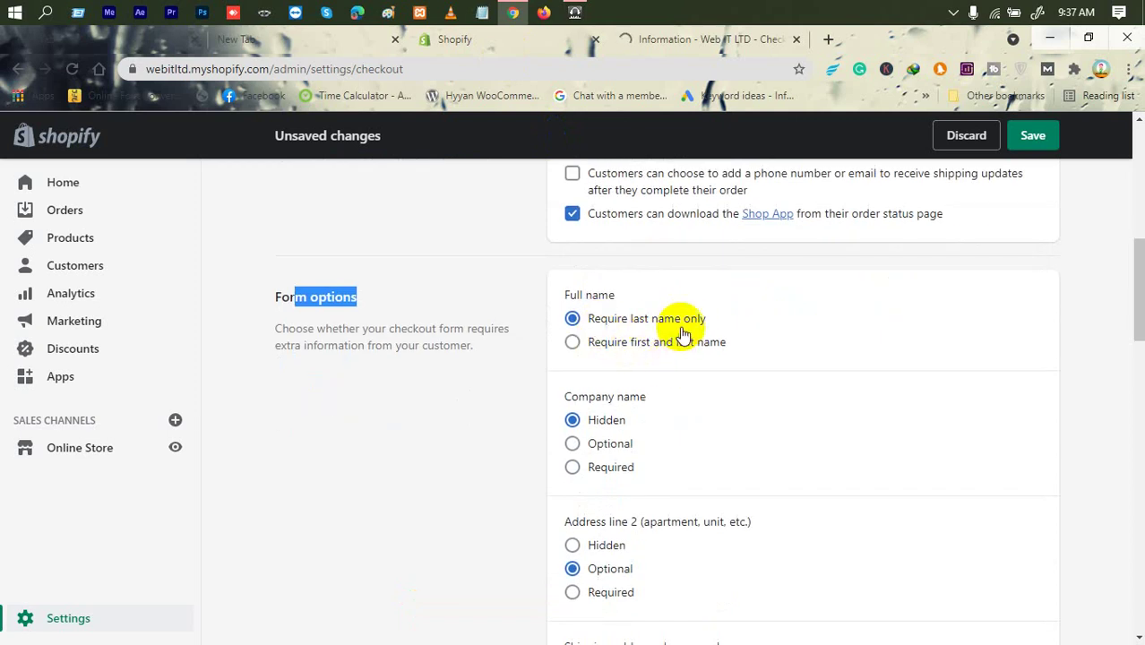
{"action": "left_click", "coordinate": [633, 344]}
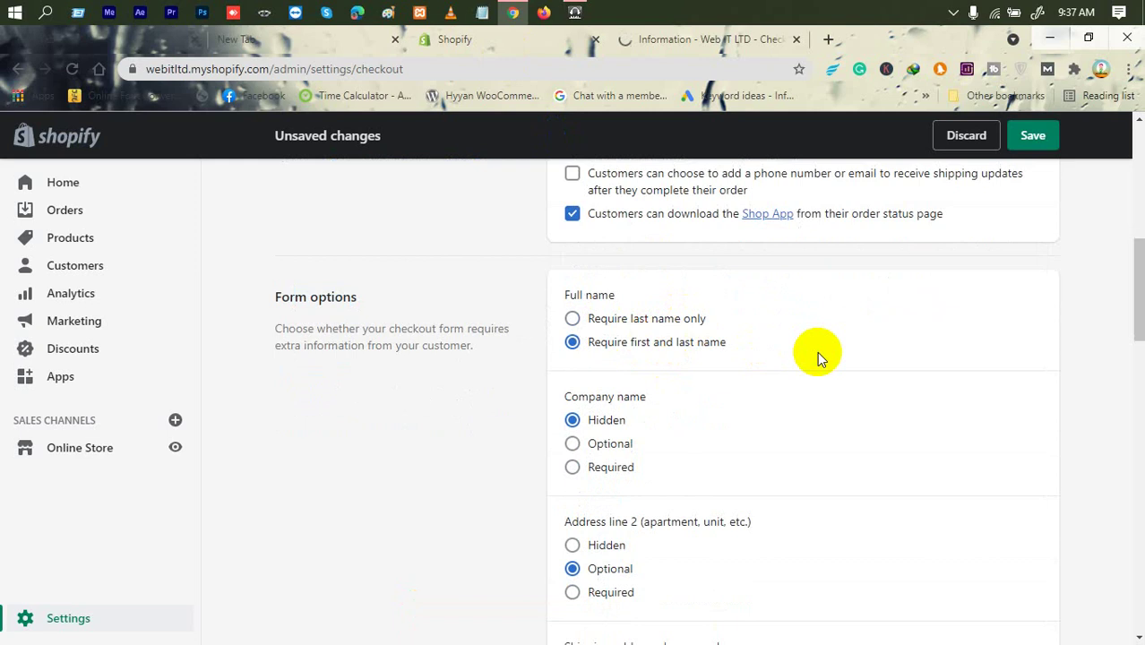
{"action": "left_click", "coordinate": [692, 39]}
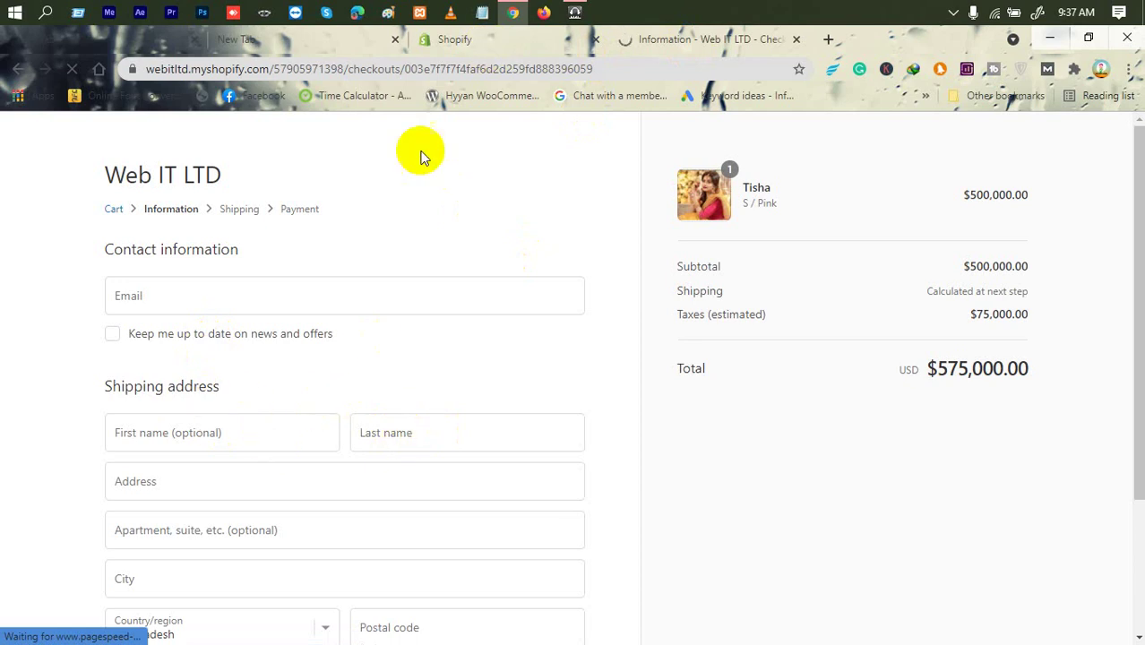
{"action": "left_click", "coordinate": [499, 43]}
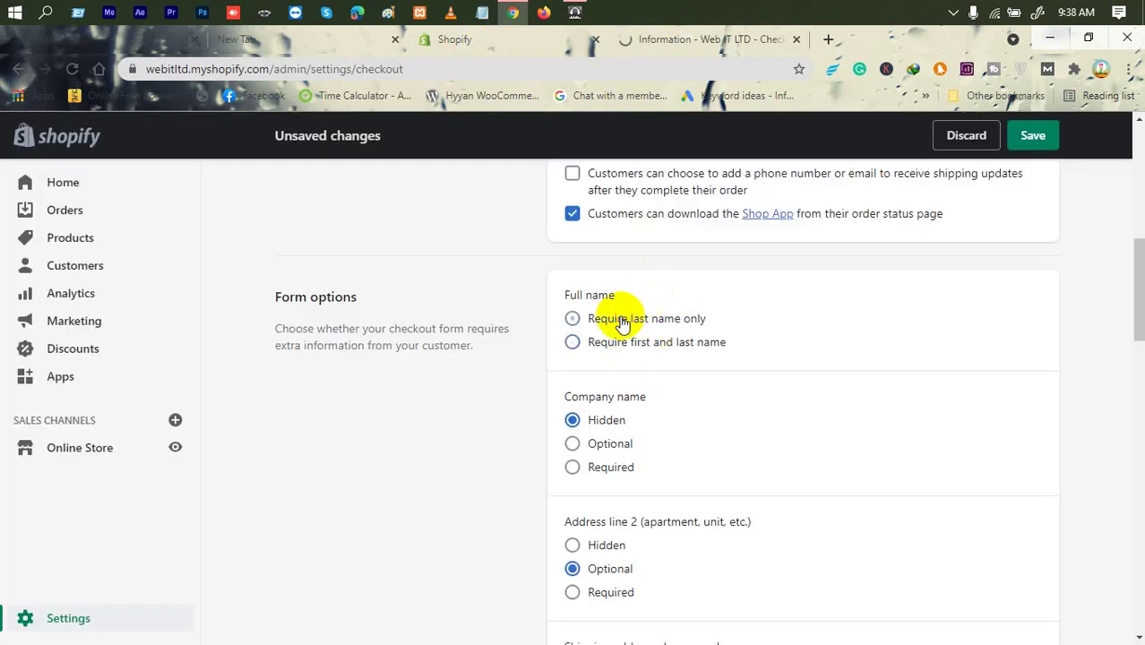
{"action": "left_click", "coordinate": [623, 322]}
{"action": "left_click", "coordinate": [629, 346]}
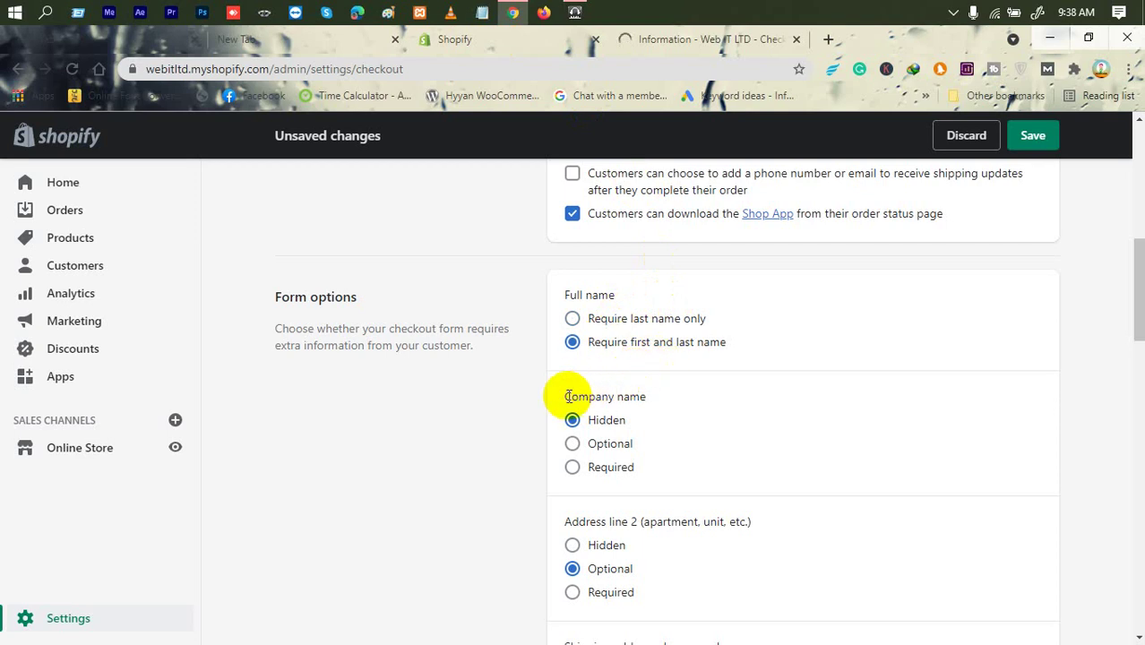
Under Form options, set the company name field to Optional, comparing it with the fields on the storefront checkout form
{"action": "left_click_drag", "start_coordinate": [568, 396], "coordinate": [639, 397]}
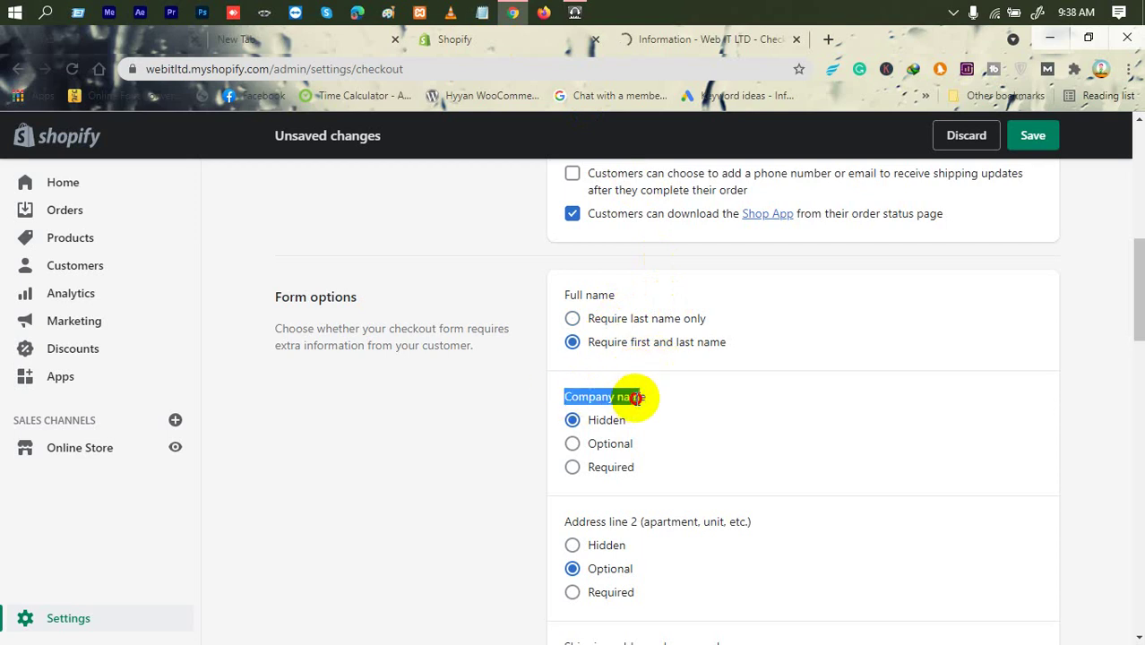
{"action": "left_click", "coordinate": [612, 452]}
{"action": "left_click", "coordinate": [664, 40]}
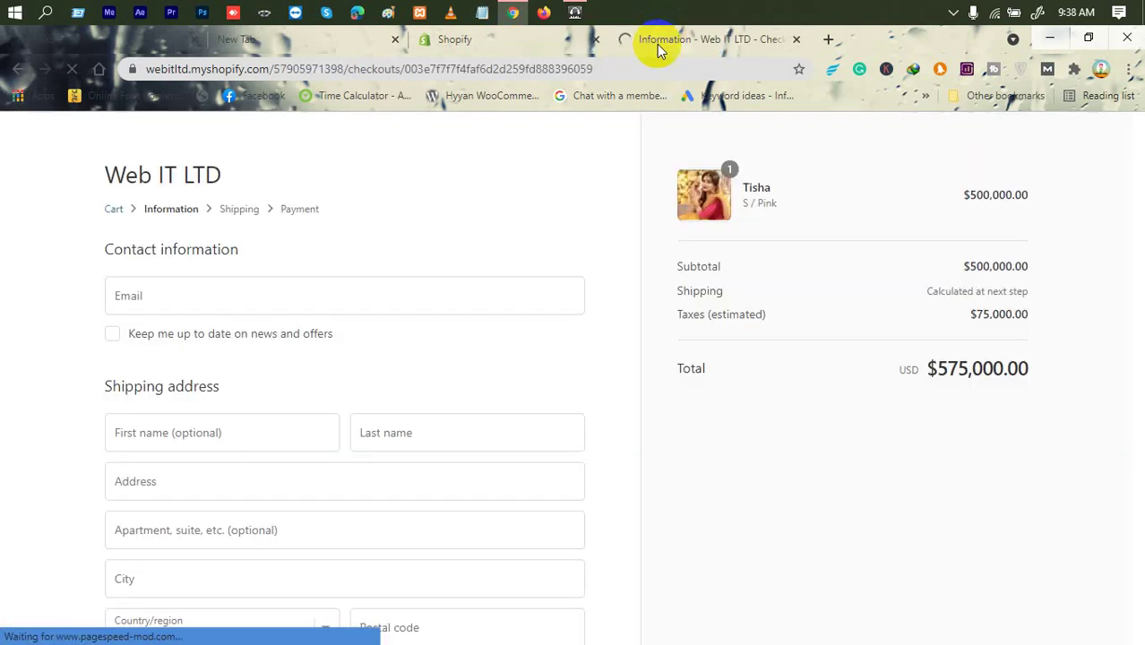
{"action": "scroll", "coordinate": [286, 377], "scroll_direction": "down", "scroll_amount": 2}
{"action": "left_click", "coordinate": [488, 42]}
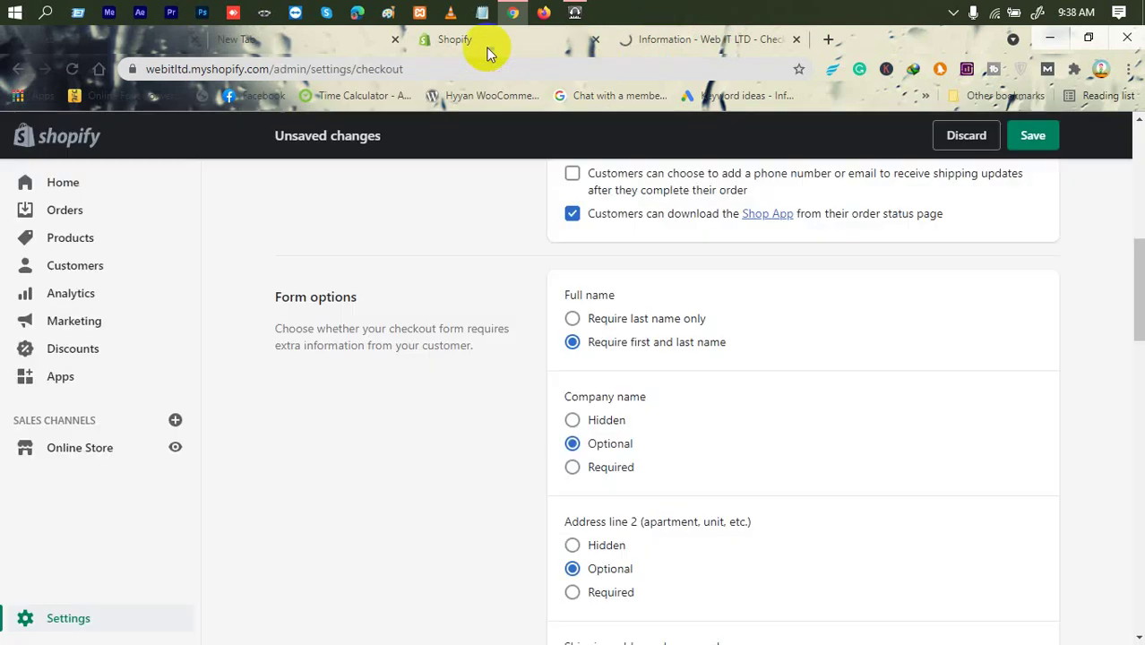
{"action": "scroll", "coordinate": [685, 412], "scroll_direction": "down", "scroll_amount": 1}
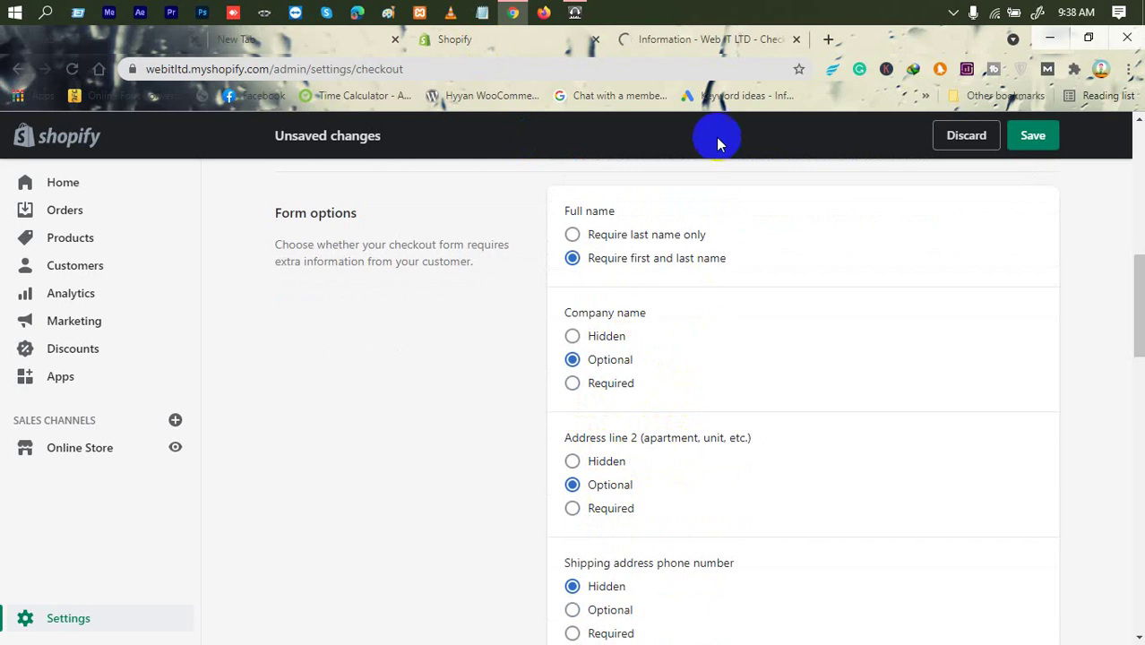
{"action": "left_click", "coordinate": [654, 42]}
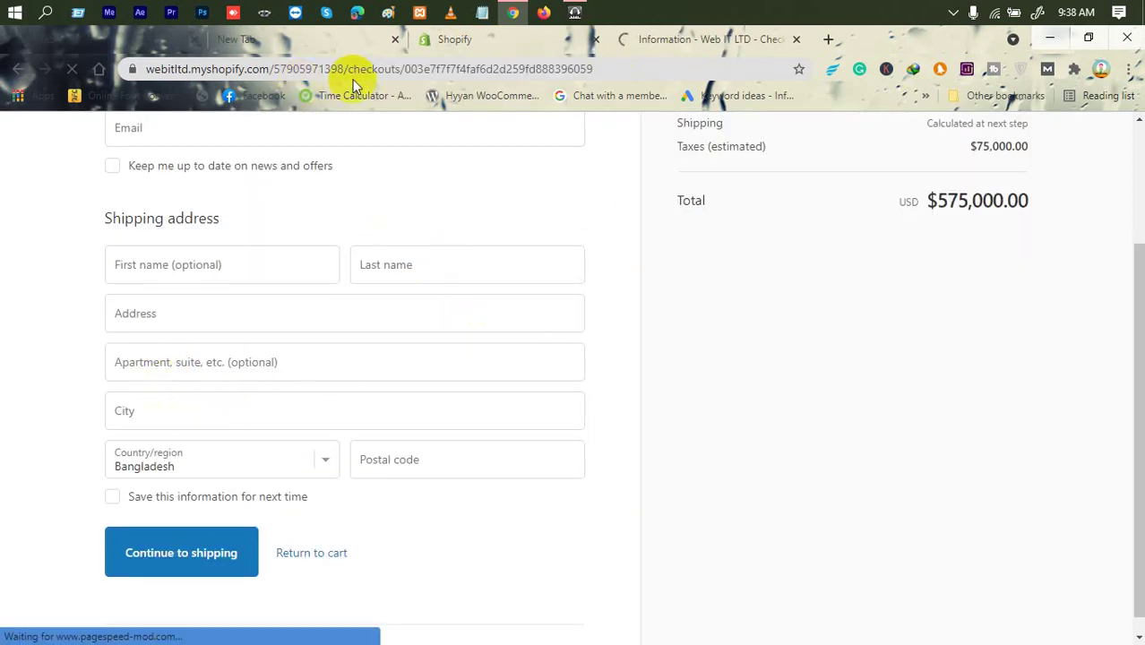
{"action": "left_click", "coordinate": [462, 42]}
Under Form options, set the shipping address phone number to Optional
{"action": "scroll", "coordinate": [612, 391], "scroll_direction": "down", "scroll_amount": 2}
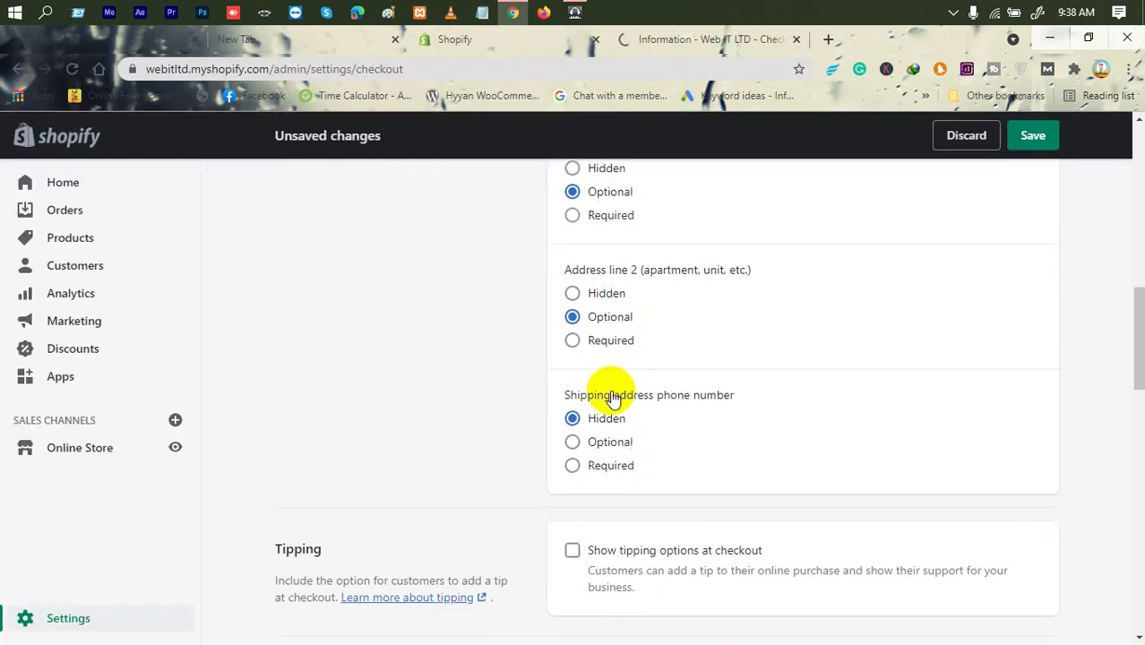
{"action": "left_click_drag", "start_coordinate": [587, 396], "coordinate": [696, 396]}
{"action": "left_click", "coordinate": [665, 417]}
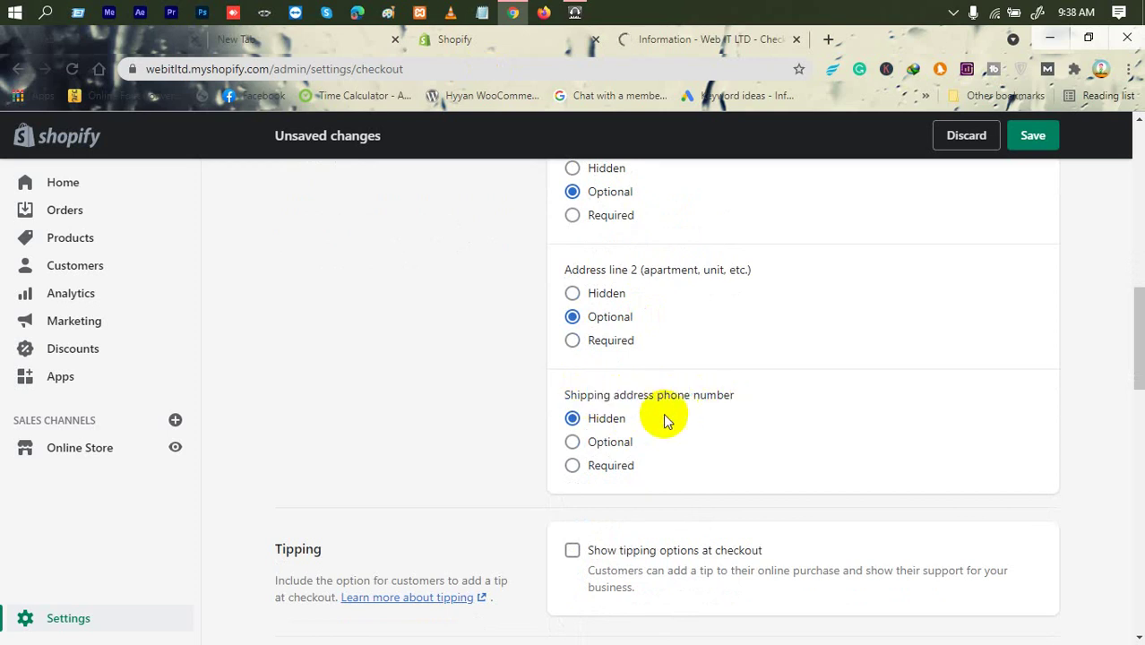
{"action": "left_click", "coordinate": [647, 445]}
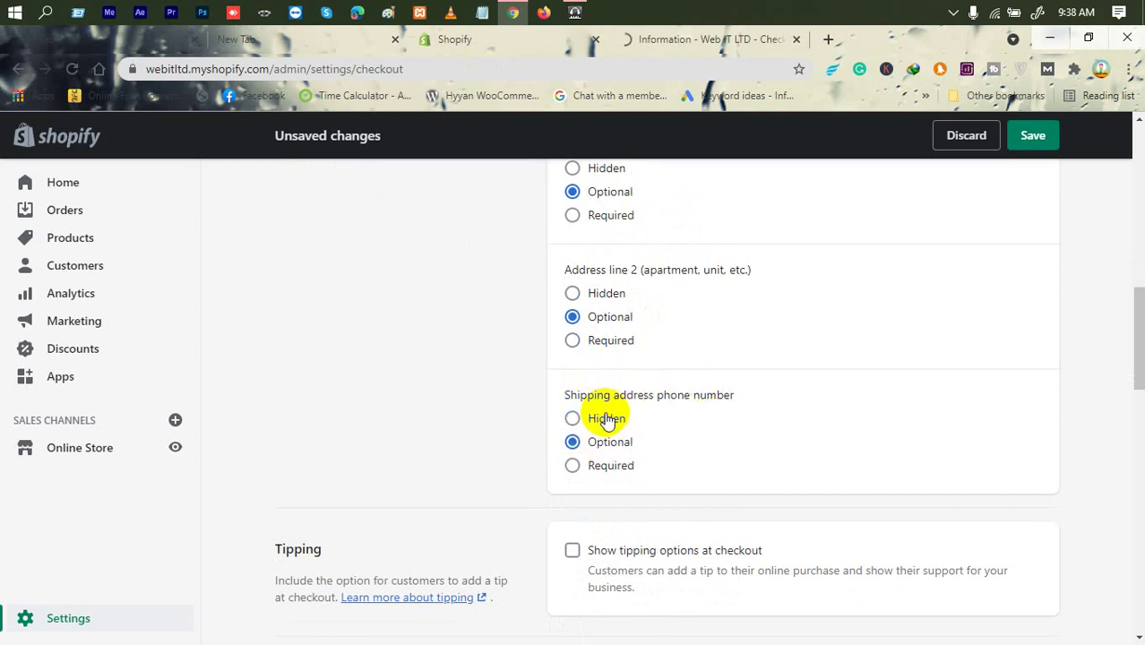
In the Tipping section, enable showing tipping options at checkout
{"action": "scroll", "coordinate": [614, 412], "scroll_direction": "down", "scroll_amount": 3}
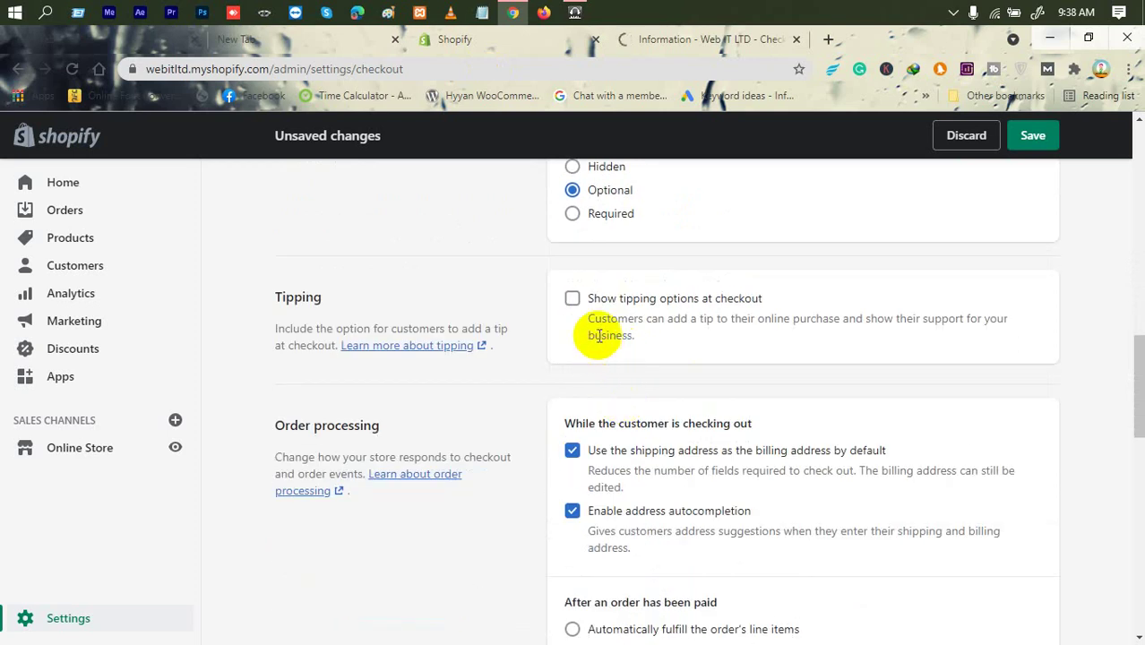
{"action": "left_click", "coordinate": [599, 304]}
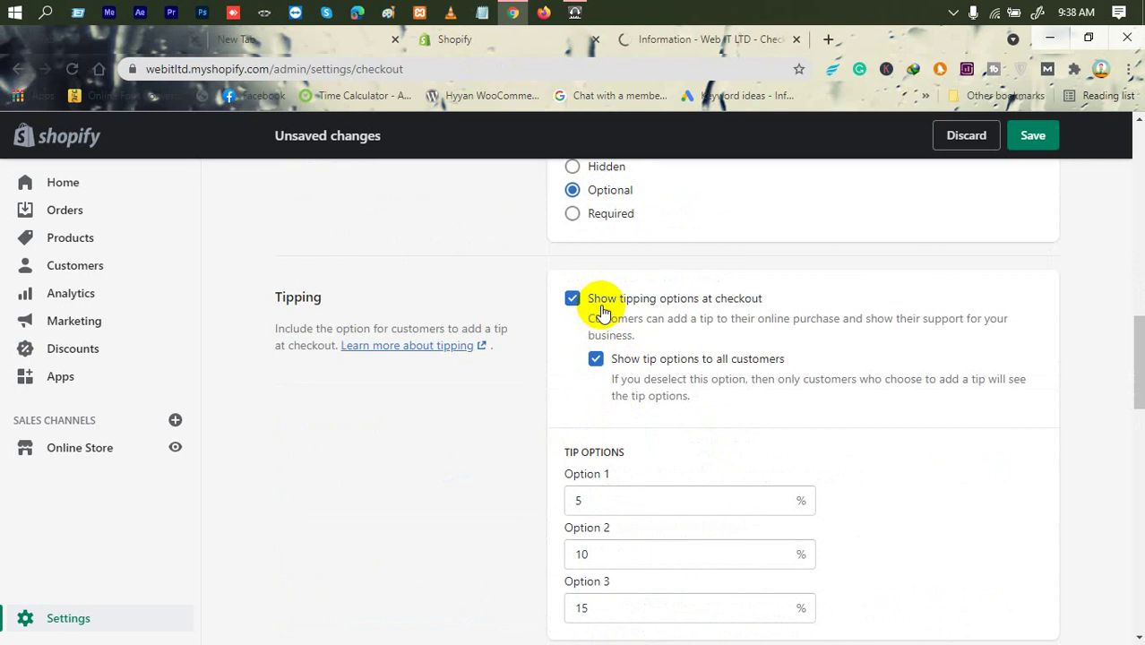
{"action": "left_click", "coordinate": [602, 310]}
{"action": "left_click", "coordinate": [602, 311]}
{"action": "left_click", "coordinate": [602, 311]}
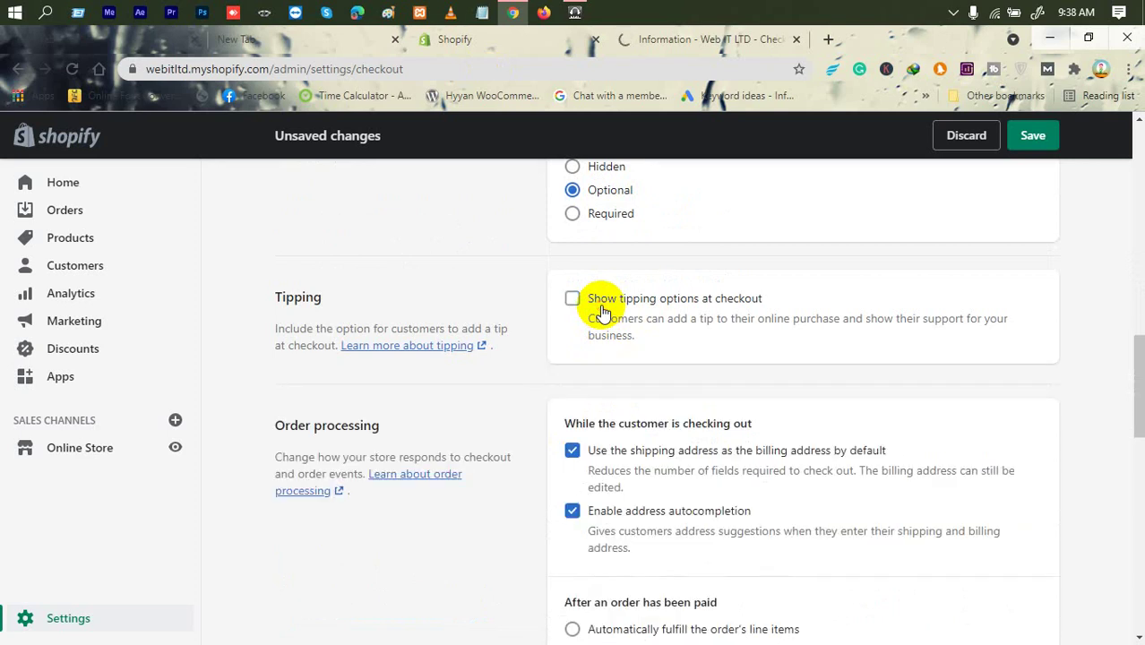
{"action": "left_click", "coordinate": [601, 310]}
Review the tip option percentages, turning "Show tip options to all customers" off and back on
{"action": "scroll", "coordinate": [613, 343], "scroll_direction": "down", "scroll_amount": 2}
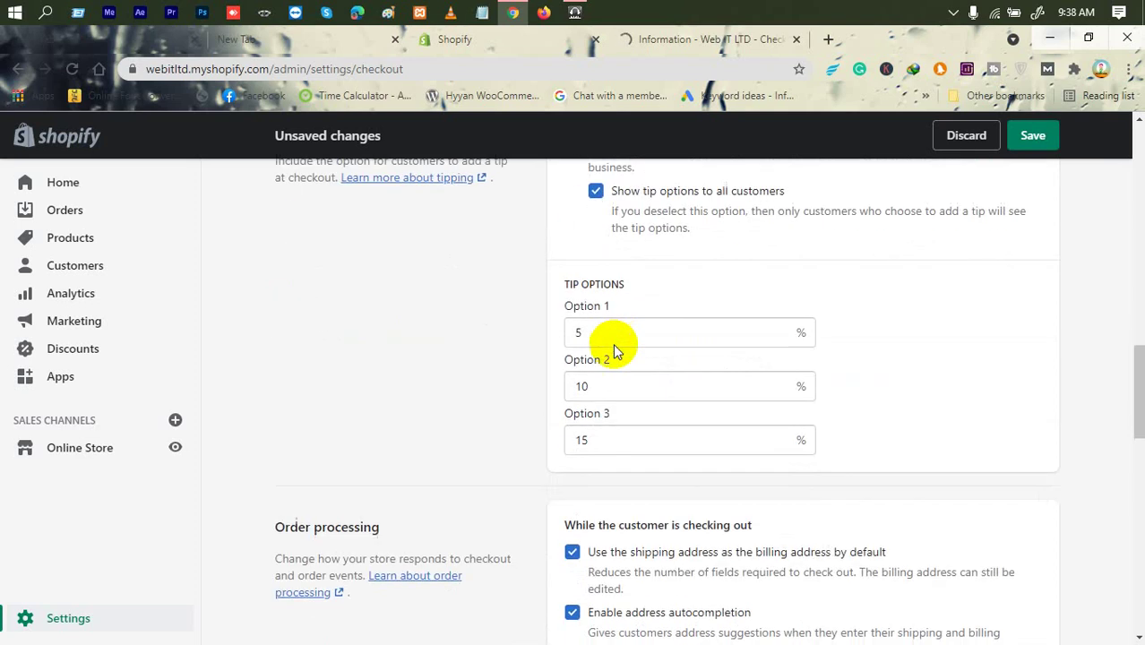
{"action": "scroll", "coordinate": [616, 345], "scroll_direction": "up", "scroll_amount": 1}
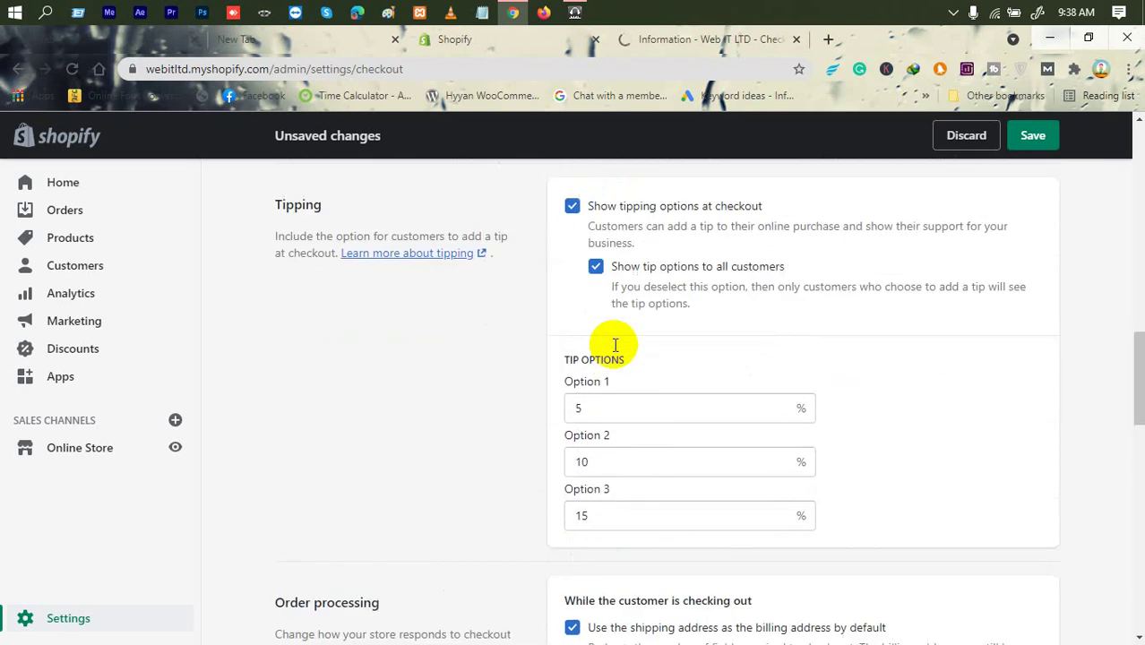
{"action": "left_click", "coordinate": [596, 274]}
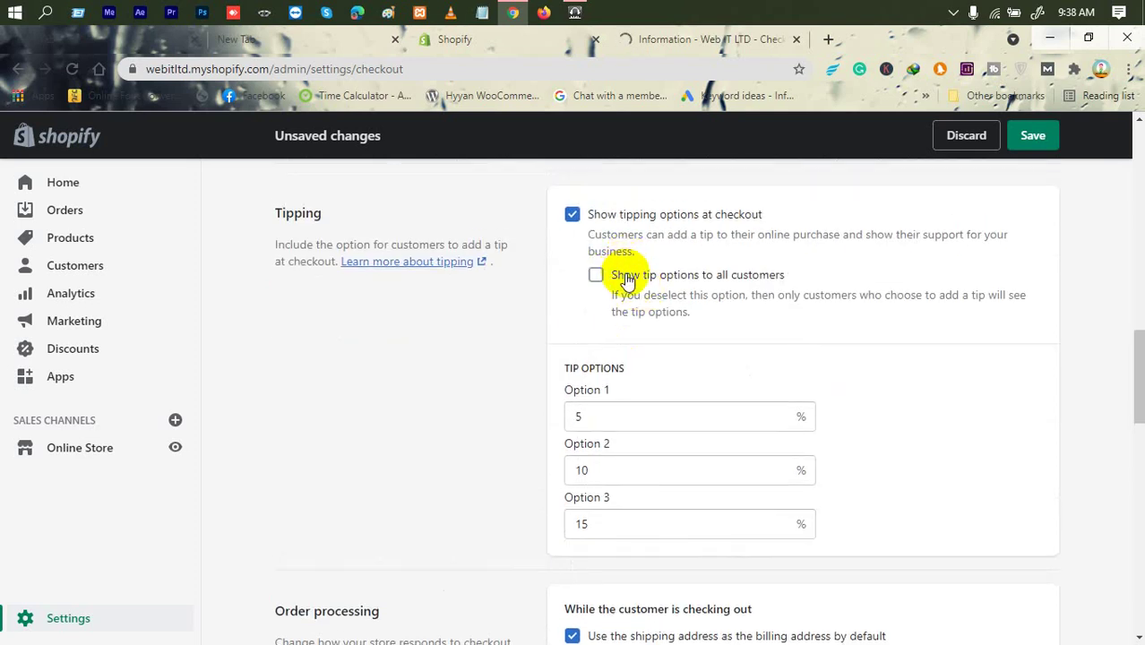
{"action": "left_click", "coordinate": [627, 279]}
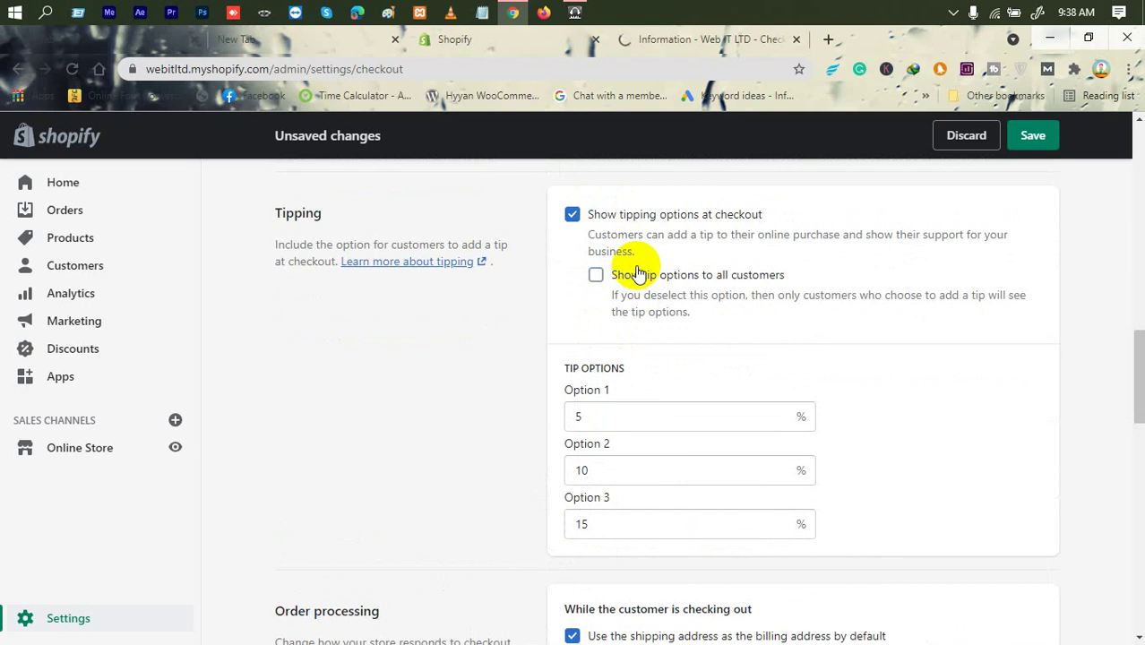
{"action": "left_click", "coordinate": [637, 278]}
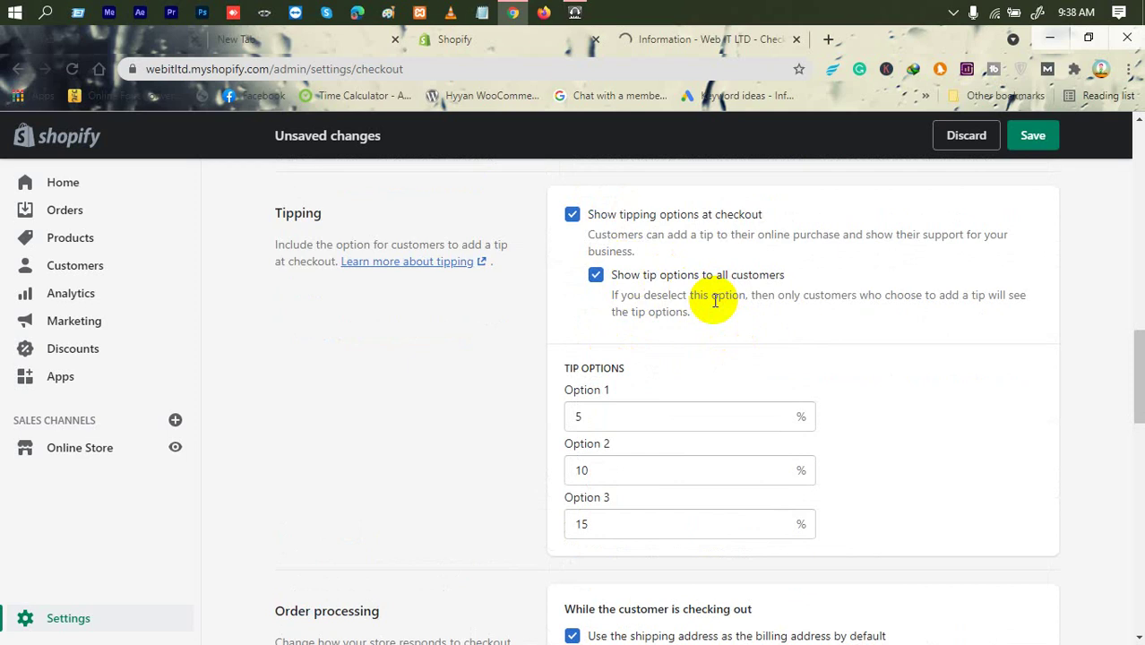
Under Order processing, turn off "Use the shipping address as the billing address by default"
{"action": "scroll", "coordinate": [715, 302], "scroll_direction": "down", "scroll_amount": 4}
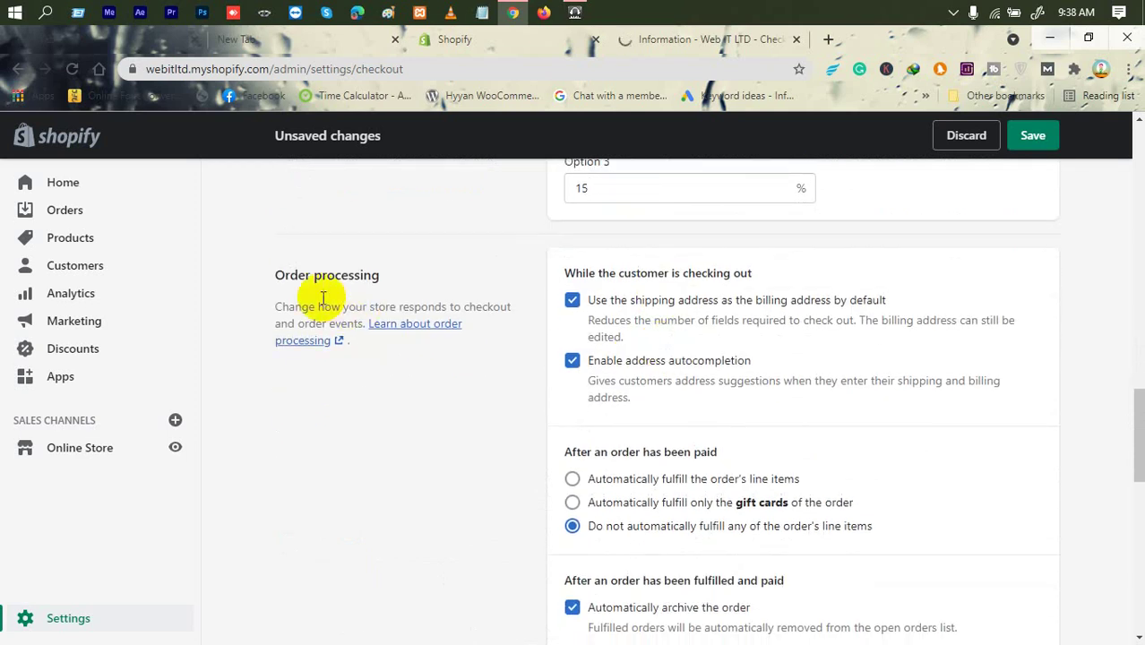
{"action": "left_click_drag", "start_coordinate": [354, 343], "coordinate": [321, 275]}
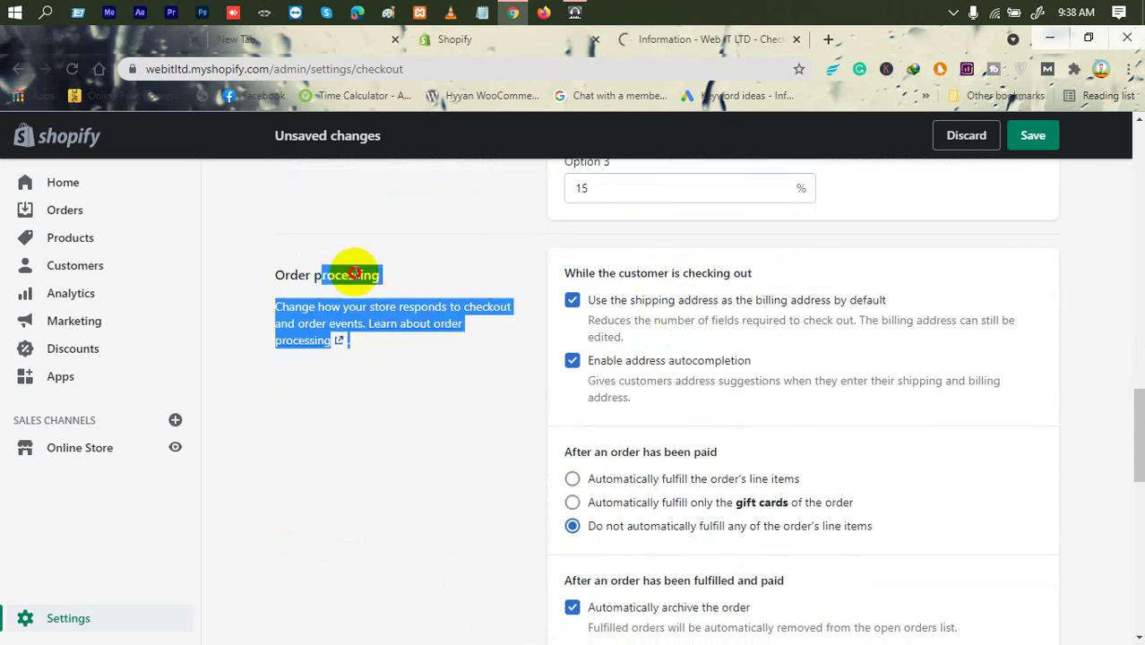
{"action": "left_click", "coordinate": [588, 257]}
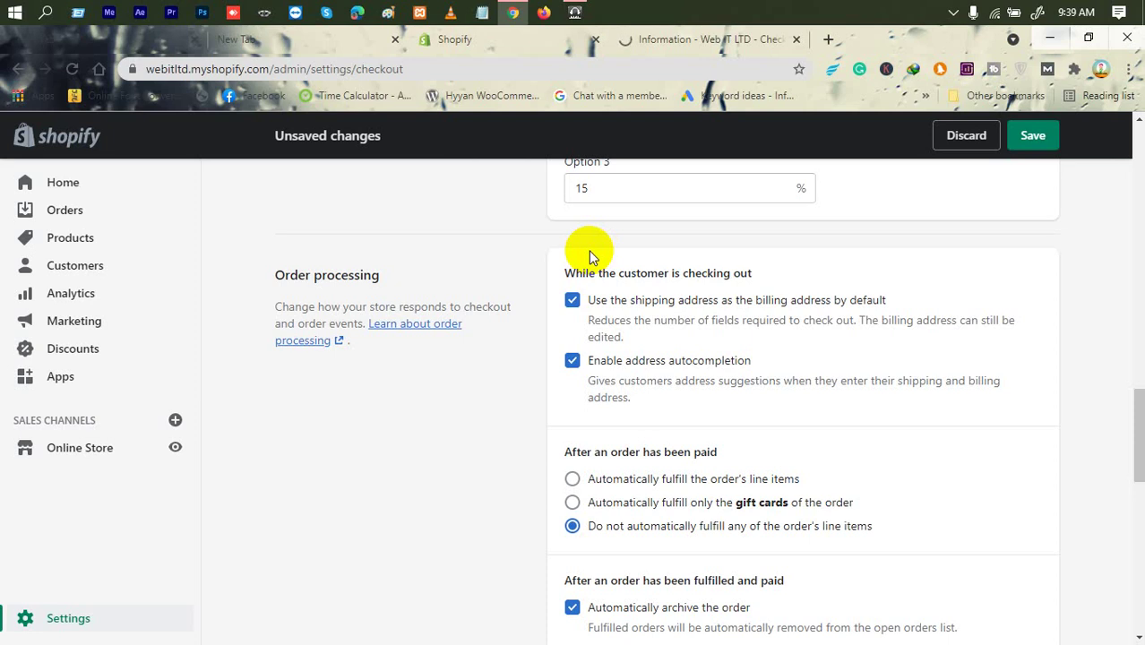
{"action": "left_click", "coordinate": [572, 300]}
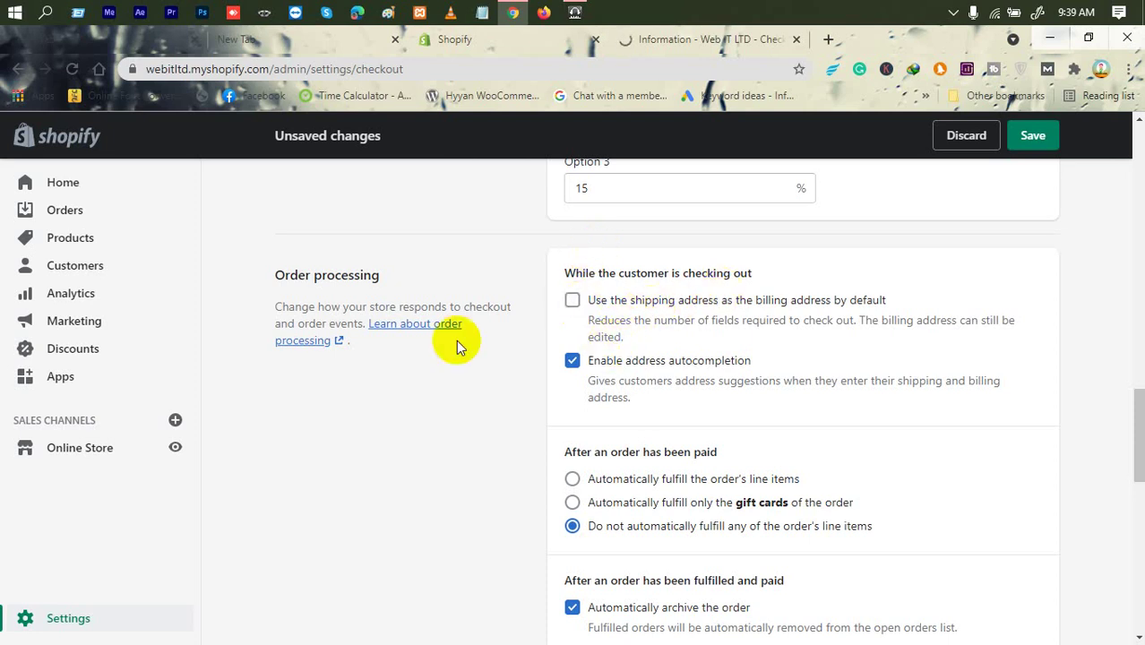
{"action": "left_click_drag", "start_coordinate": [277, 288], "coordinate": [386, 285]}
{"action": "left_click", "coordinate": [476, 284]}
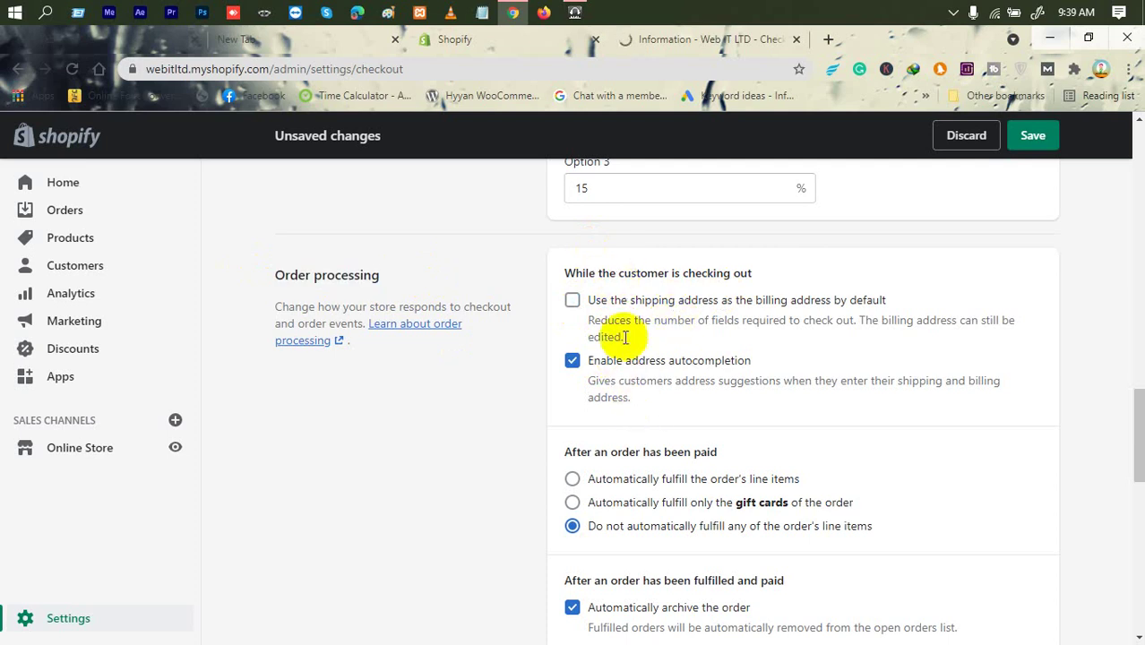
Under Email marketing, enable "Preselect the sign-up option", checking the news and offers option on the storefront checkout form
{"action": "scroll", "coordinate": [632, 421], "scroll_direction": "down", "scroll_amount": 1}
{"action": "scroll", "coordinate": [638, 432], "scroll_direction": "down", "scroll_amount": 2}
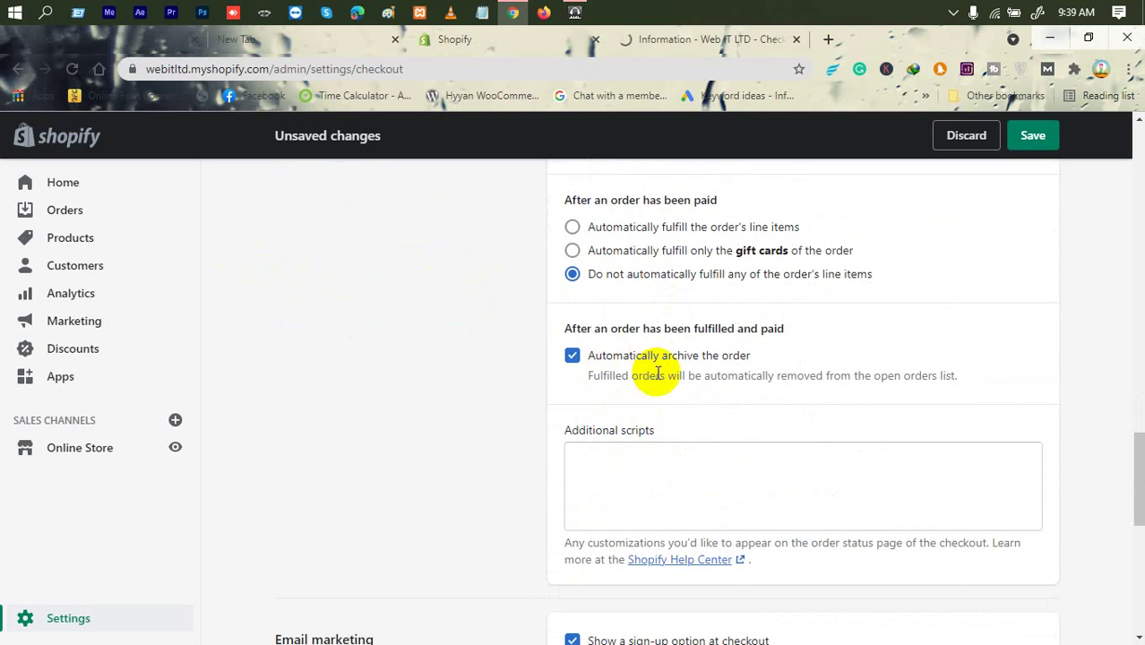
{"action": "scroll", "coordinate": [656, 432], "scroll_direction": "down", "scroll_amount": 2}
{"action": "scroll", "coordinate": [658, 436], "scroll_direction": "down", "scroll_amount": 1}
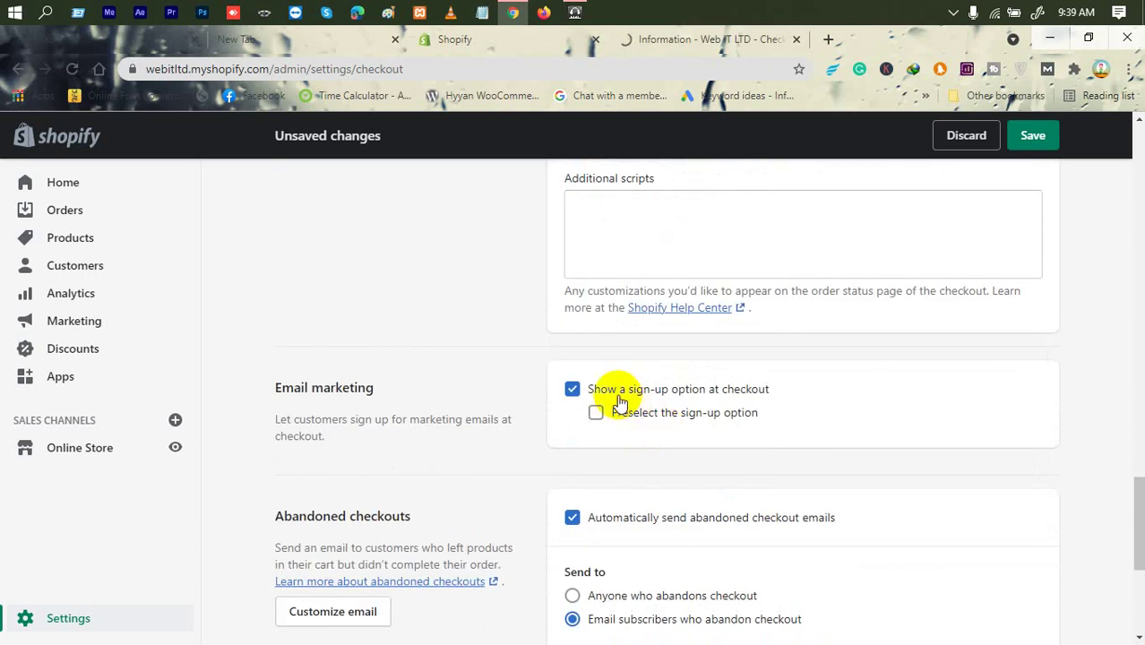
{"action": "left_click", "coordinate": [679, 40]}
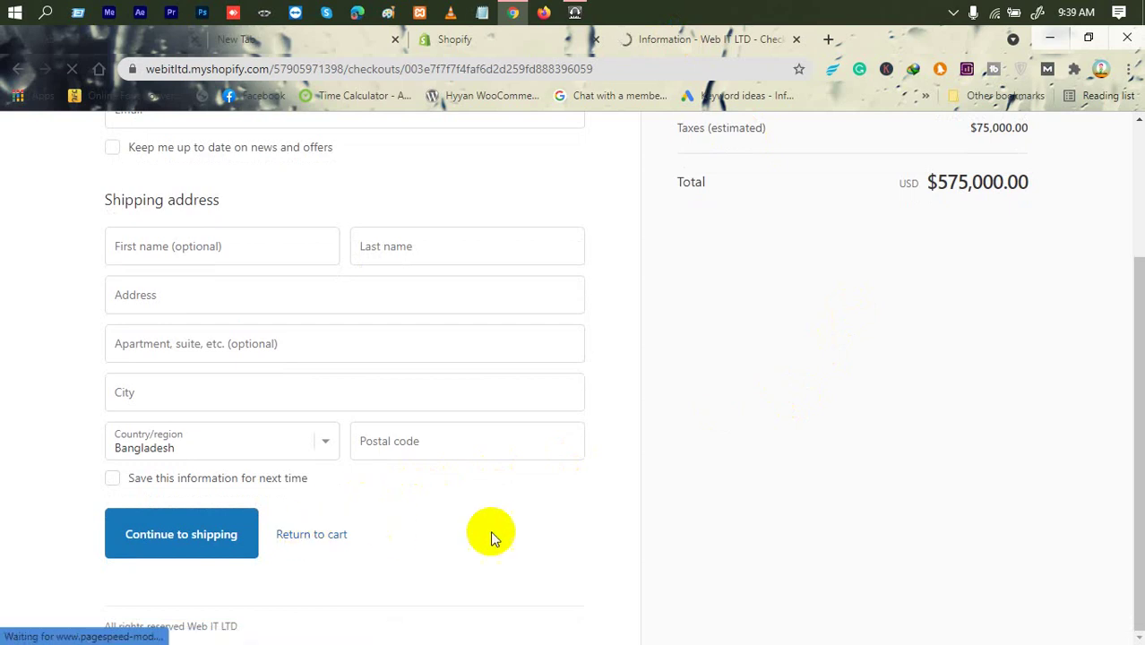
{"action": "left_click", "coordinate": [540, 36]}
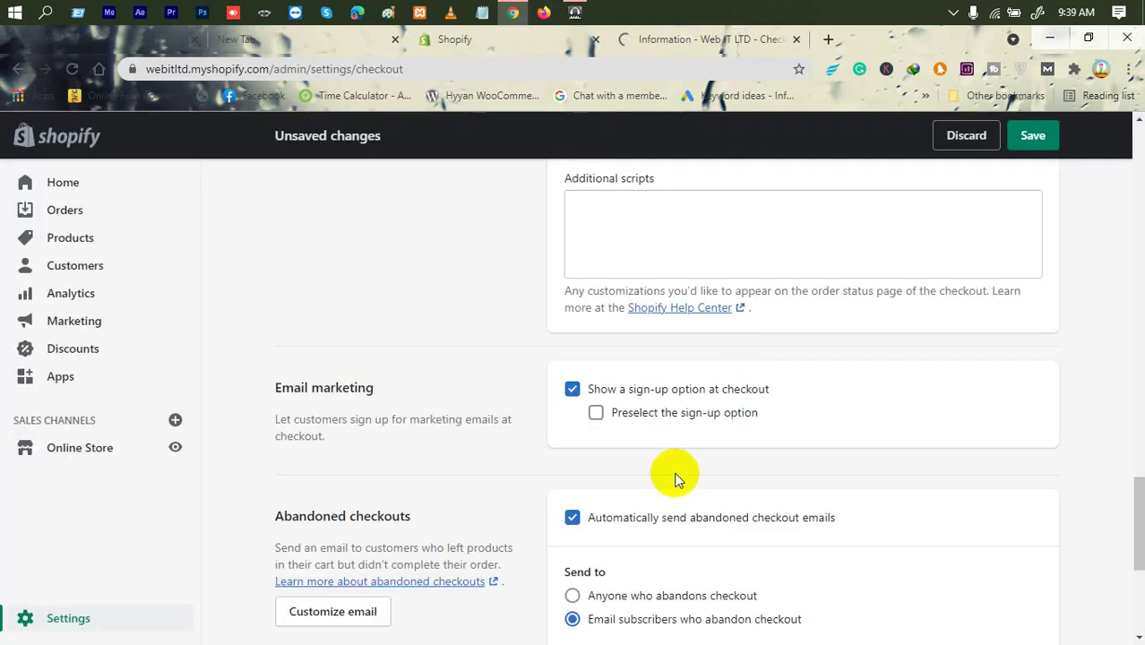
{"action": "left_click", "coordinate": [645, 413]}
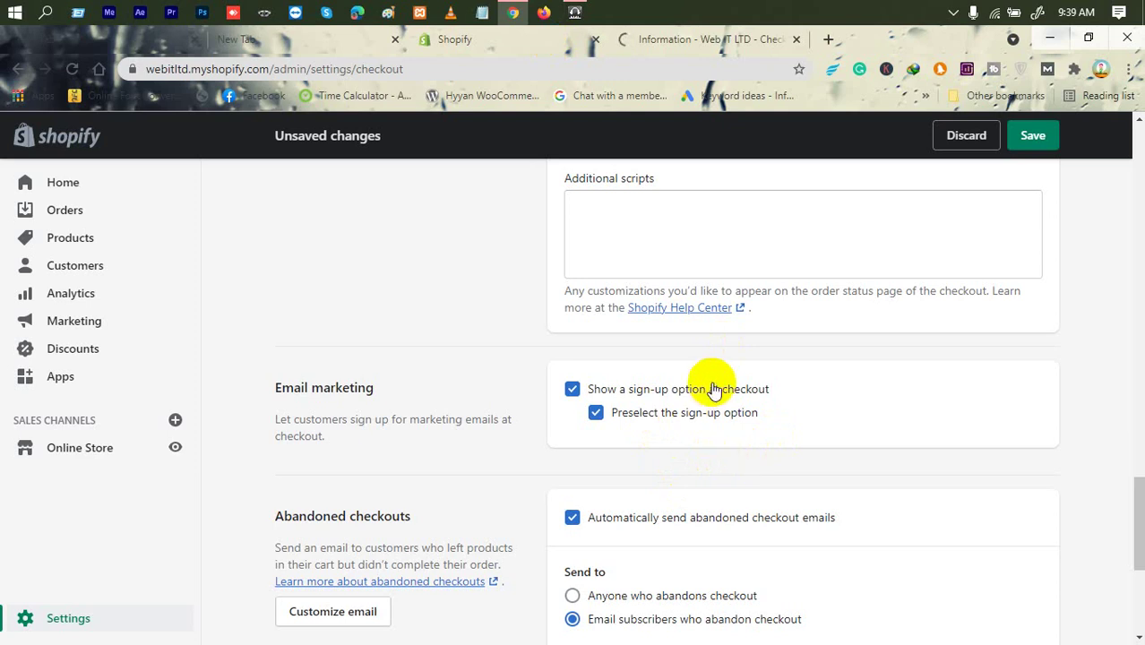
Review the Abandoned checkouts email settings and open the store's checkout language management
{"action": "scroll", "coordinate": [696, 430], "scroll_direction": "up", "scroll_amount": 1}
{"action": "scroll", "coordinate": [698, 437], "scroll_direction": "down", "scroll_amount": 4}
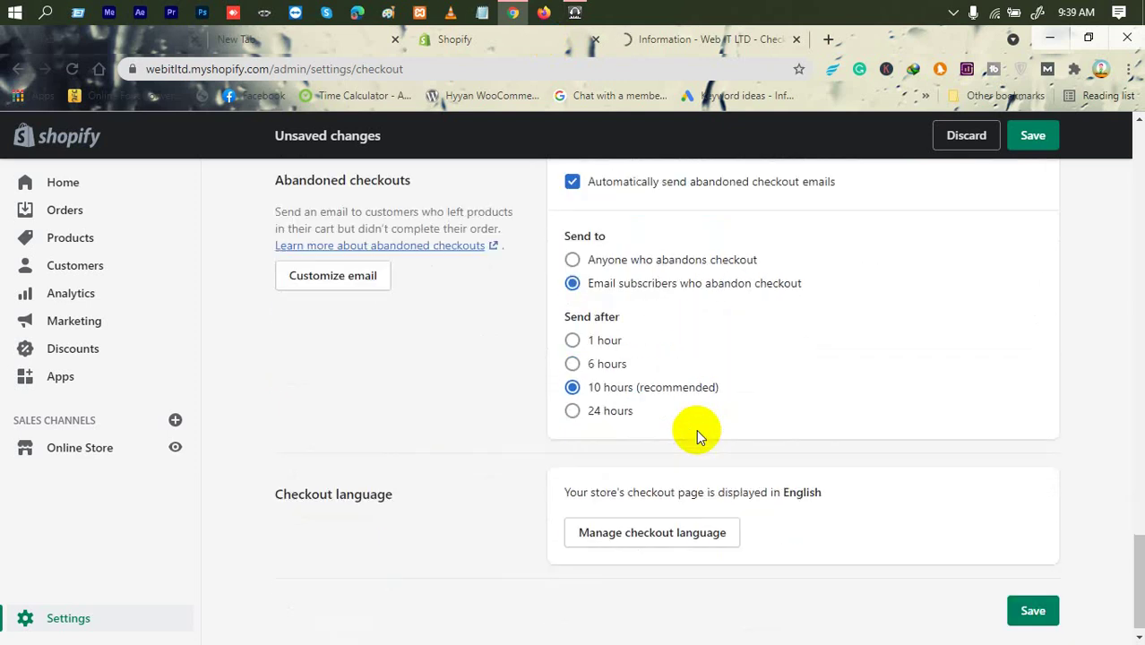
{"action": "scroll", "coordinate": [697, 431], "scroll_direction": "up", "scroll_amount": 2}
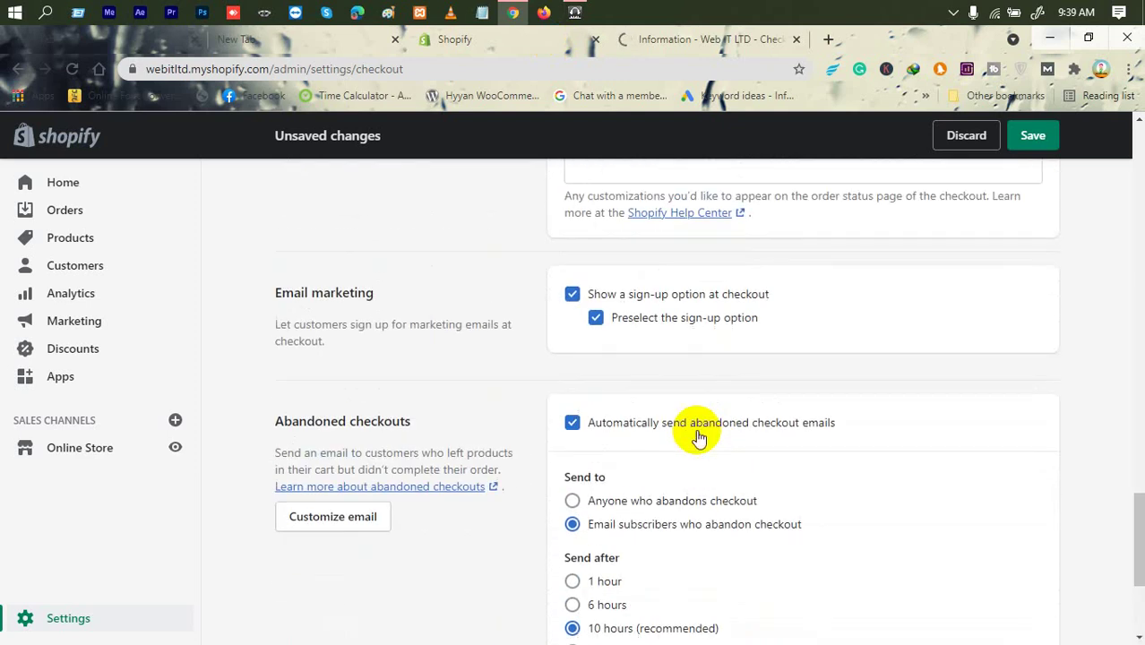
{"action": "scroll", "coordinate": [698, 431], "scroll_direction": "down", "scroll_amount": 2}
{"action": "left_click", "coordinate": [640, 523]}
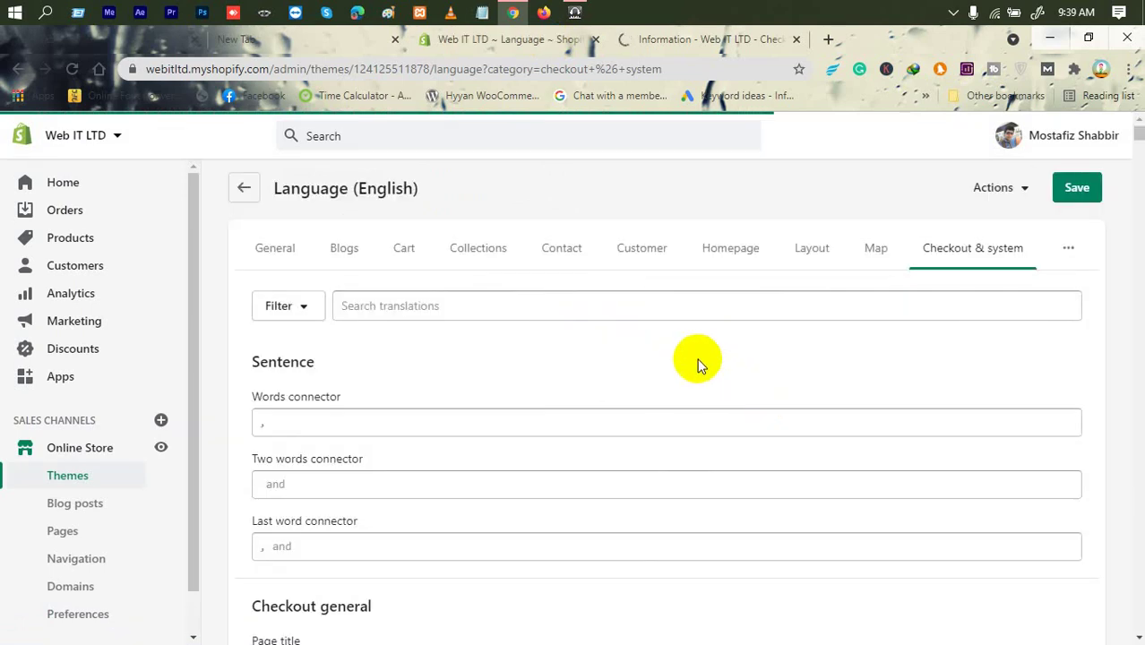
Look through the Checkout & system translation fields on the English language page
{"action": "scroll", "coordinate": [672, 363], "scroll_direction": "down", "scroll_amount": 1}
{"action": "scroll", "coordinate": [646, 357], "scroll_direction": "up", "scroll_amount": 1}
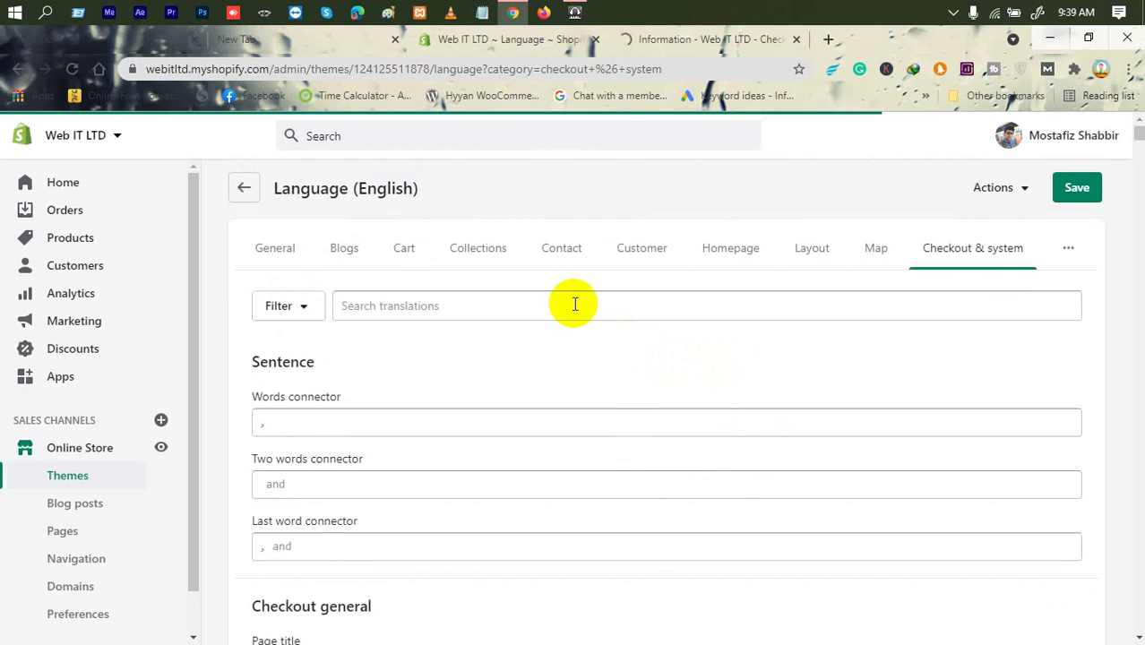
{"action": "scroll", "coordinate": [269, 327], "scroll_direction": "down", "scroll_amount": 15}
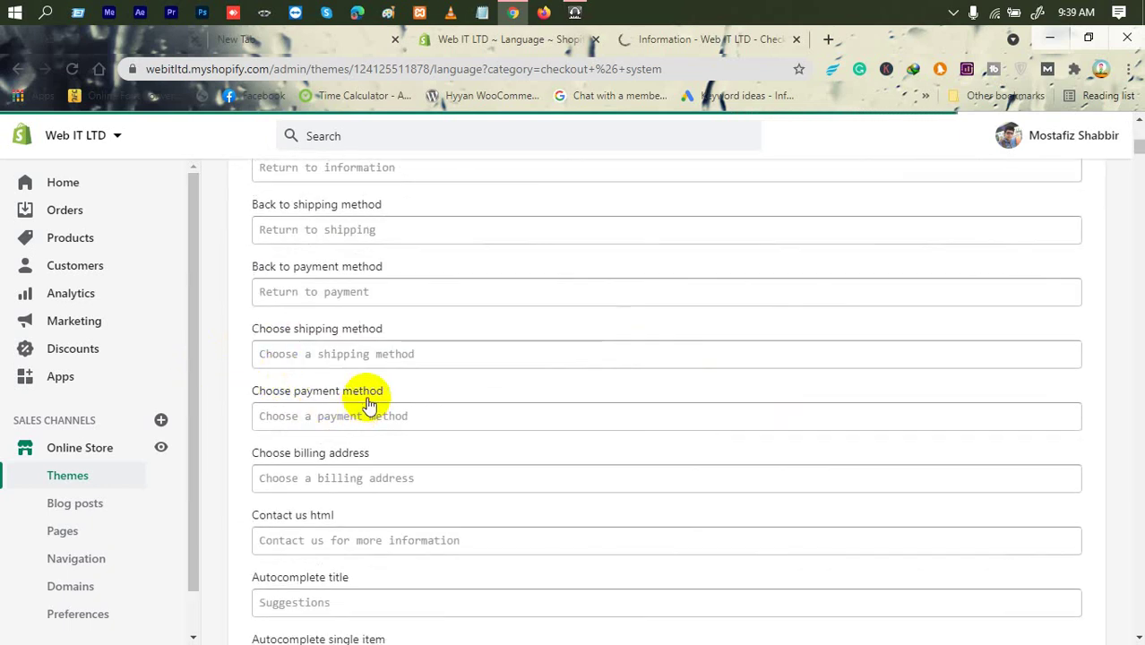
{"action": "scroll", "coordinate": [363, 403], "scroll_direction": "up", "scroll_amount": 15}
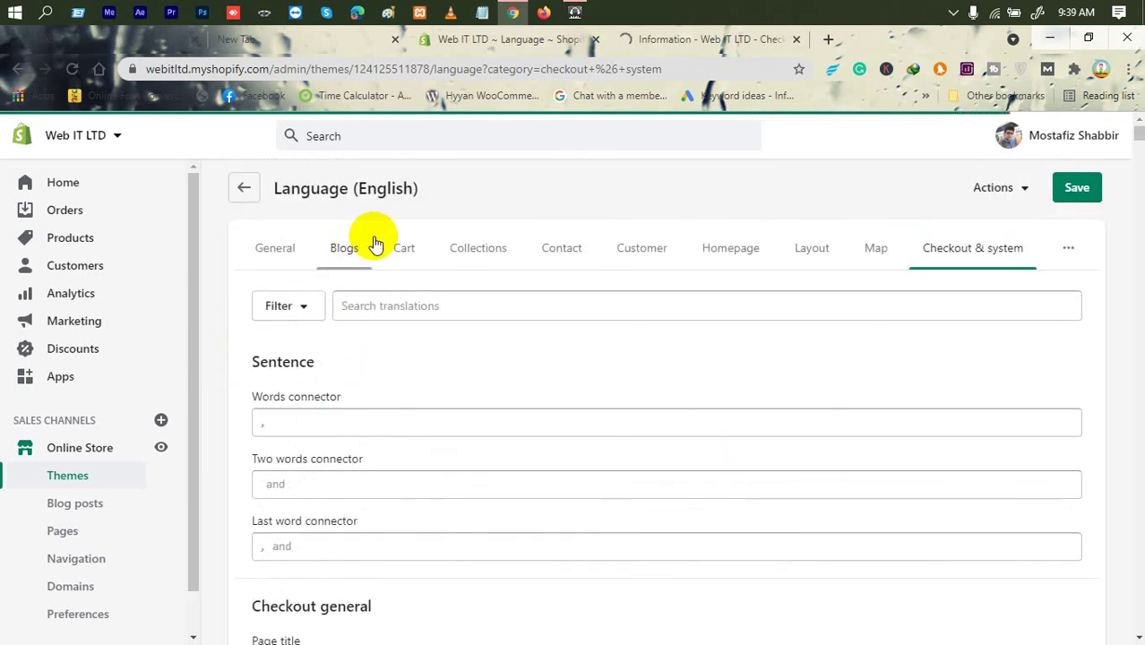
Show the Map translations on the language page and check the storefront checkout page before returning to them
{"action": "left_click", "coordinate": [874, 243]}
{"action": "scroll", "coordinate": [420, 376], "scroll_direction": "down", "scroll_amount": 5}
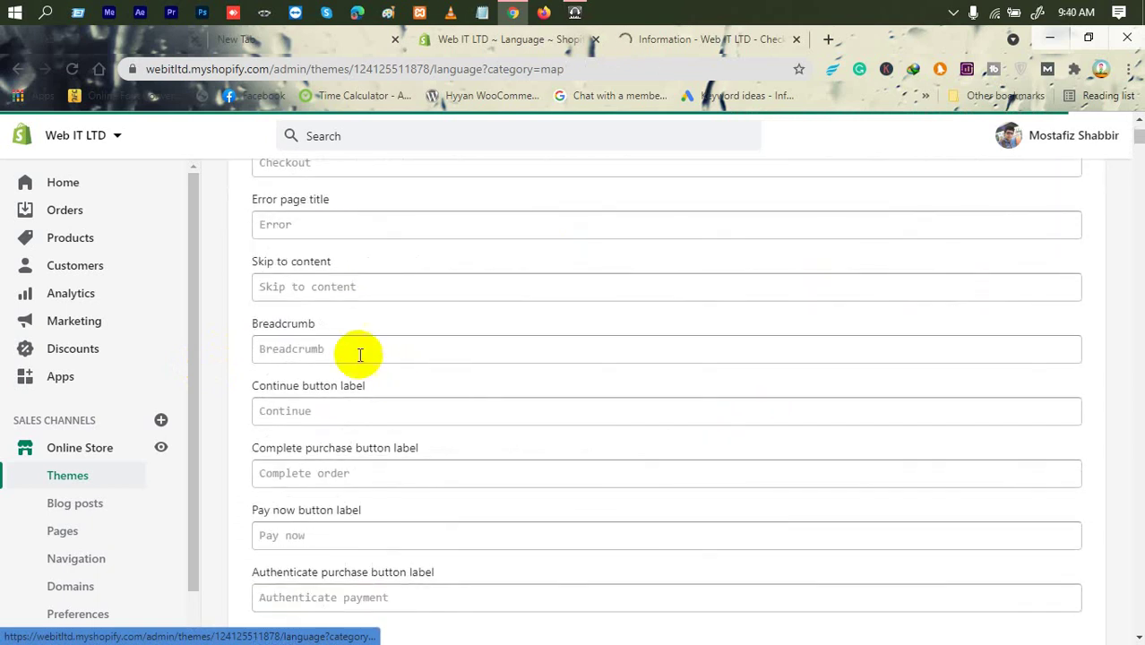
{"action": "scroll", "coordinate": [591, 346], "scroll_direction": "up", "scroll_amount": 10}
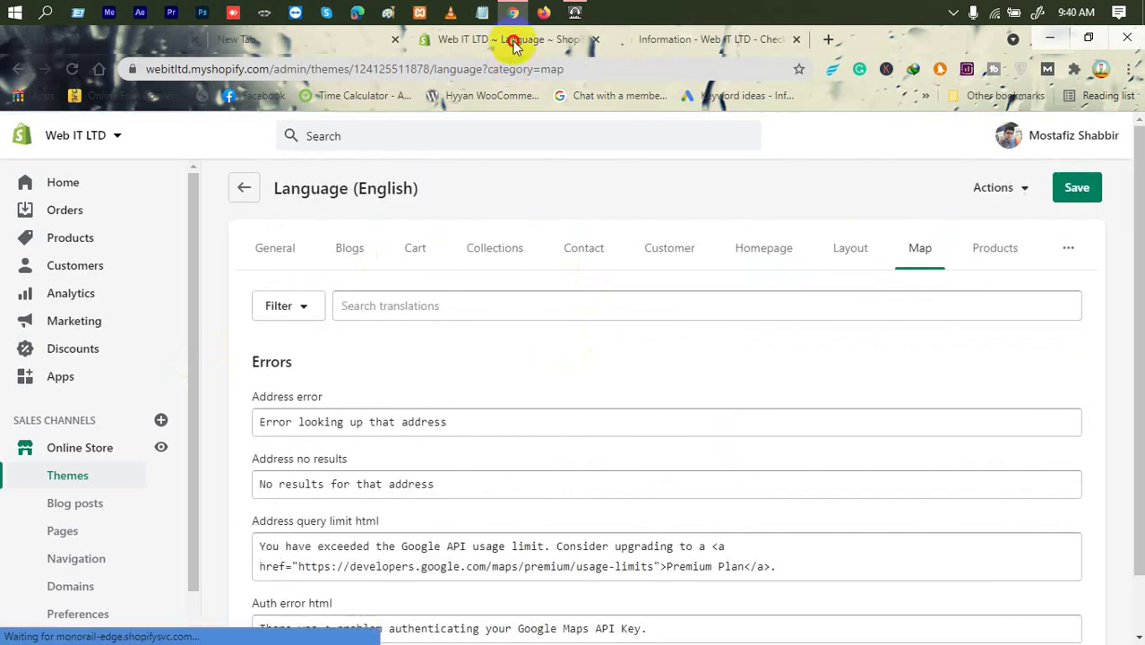
{"action": "left_click", "coordinate": [710, 49]}
{"action": "left_click", "coordinate": [528, 49]}
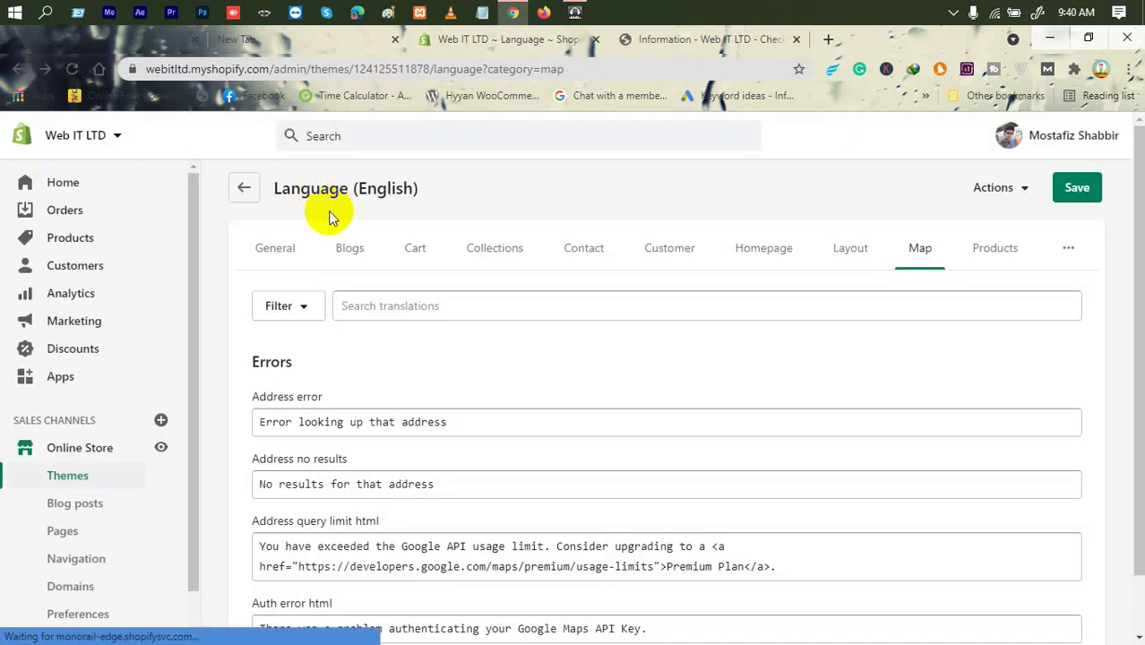
Leave the theme's English language page and open the store's Checkout settings
{"action": "left_click", "coordinate": [320, 46]}
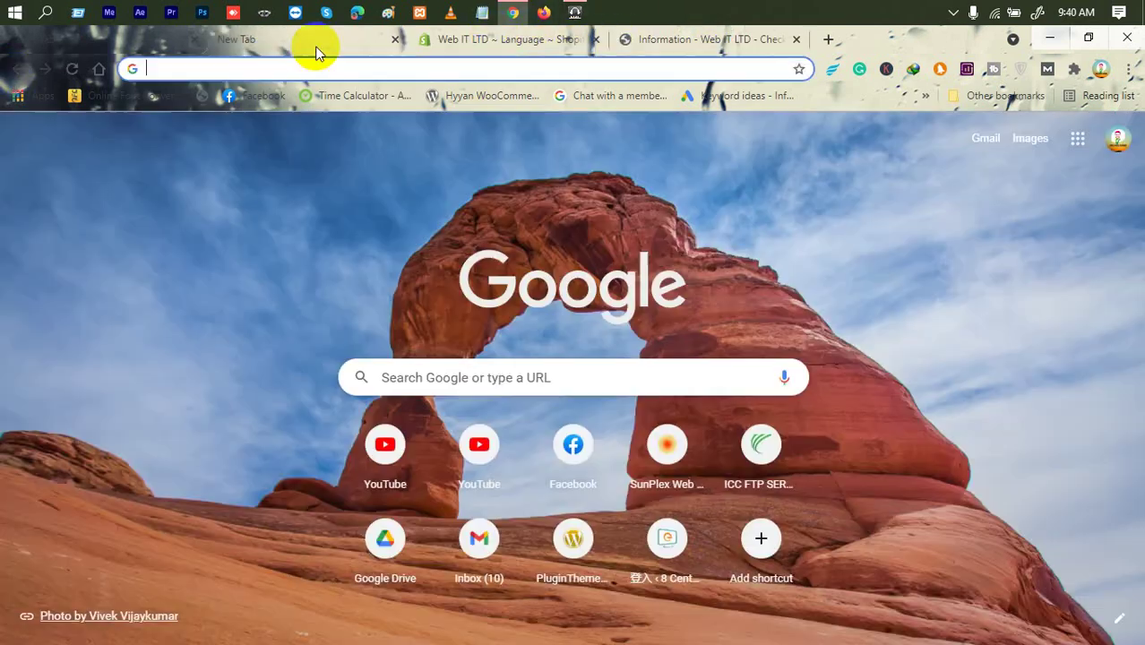
{"action": "left_click", "coordinate": [515, 45]}
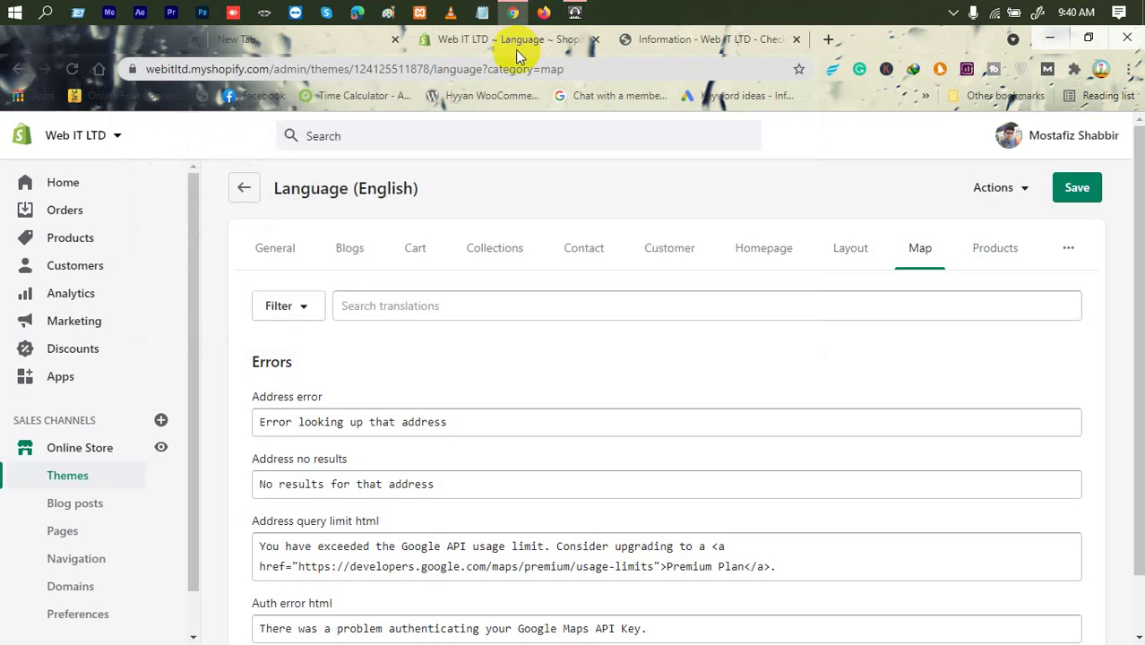
{"action": "left_click", "coordinate": [17, 72]}
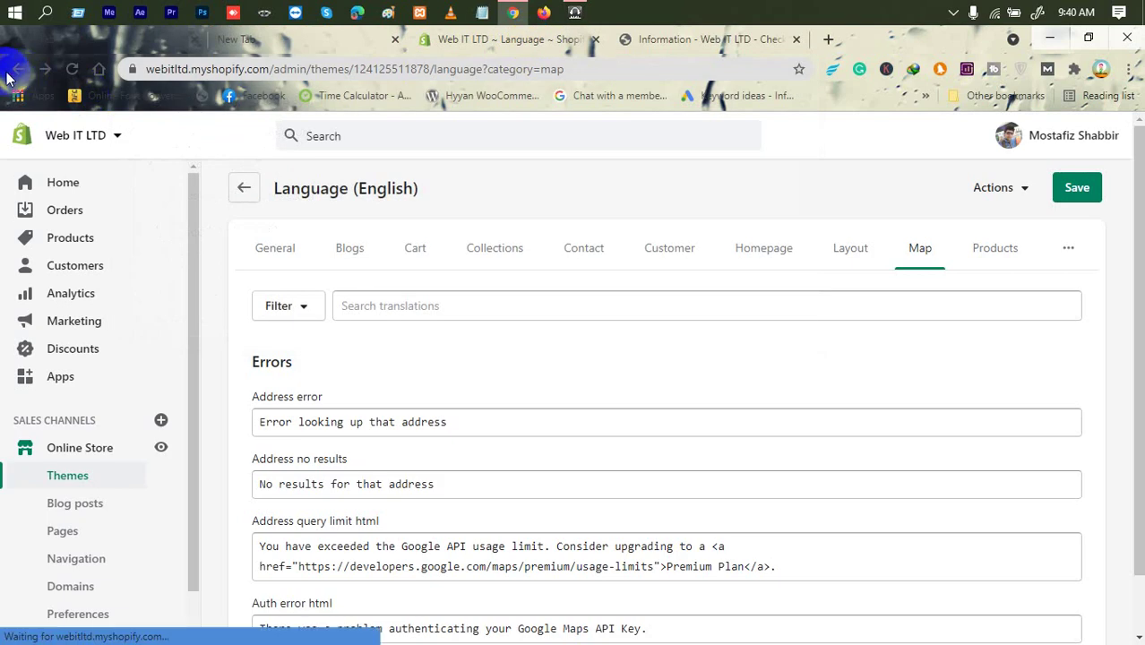
{"action": "left_click", "coordinate": [243, 191]}
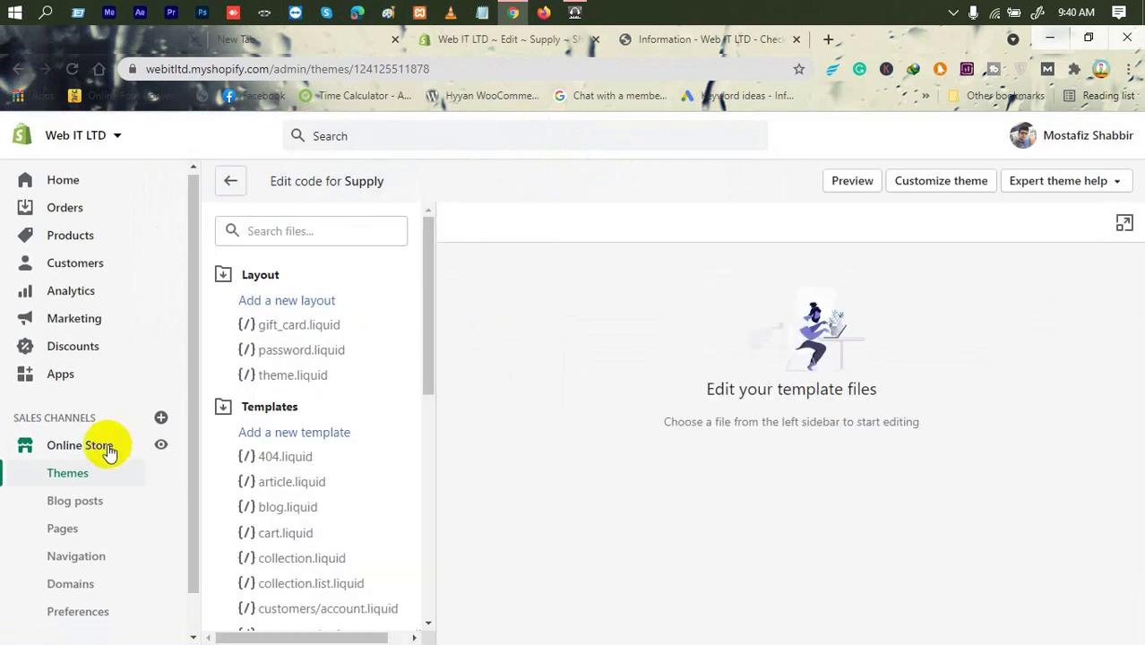
{"action": "scroll", "coordinate": [99, 502], "scroll_direction": "down", "scroll_amount": 1}
{"action": "left_click", "coordinate": [69, 617]}
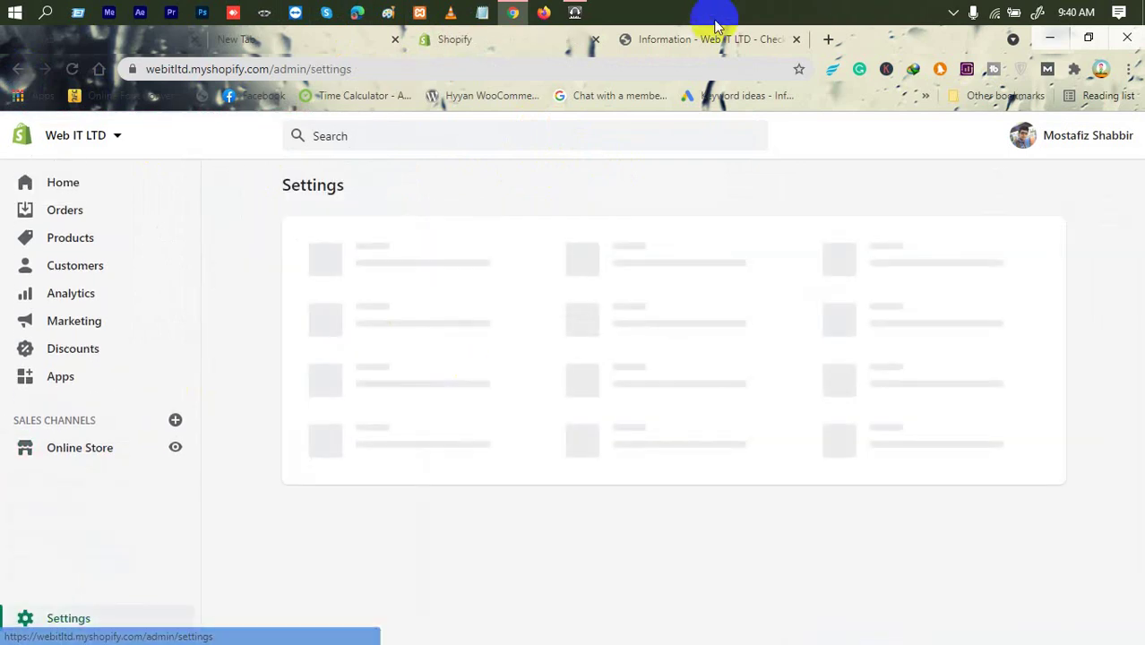
{"action": "left_click", "coordinate": [692, 36]}
{"action": "left_click", "coordinate": [502, 36]}
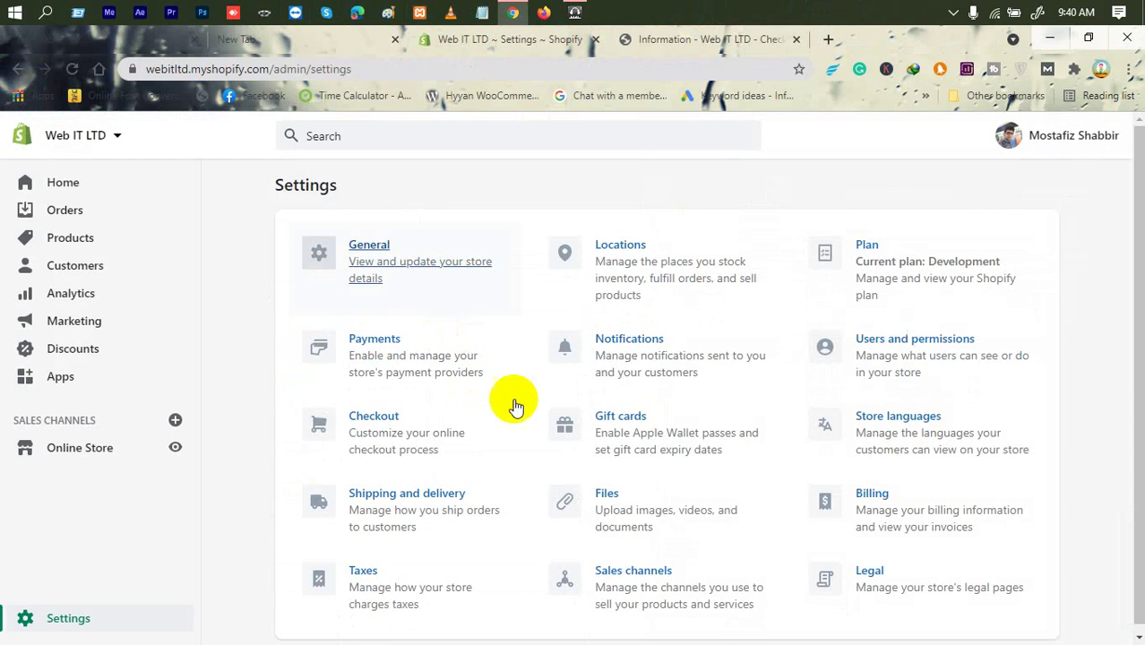
{"action": "left_click", "coordinate": [418, 410]}
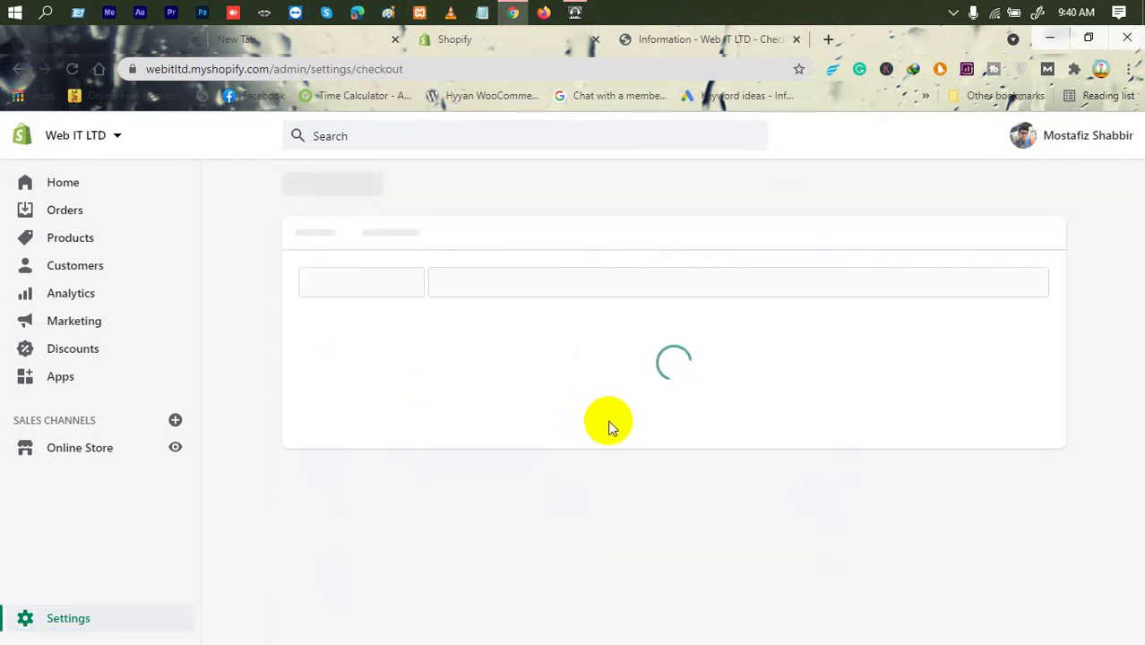
Under Form options, set the shipping address phone number and company name to Optional, and save the checkout settings
{"action": "scroll", "coordinate": [690, 421], "scroll_direction": "down", "scroll_amount": 20}
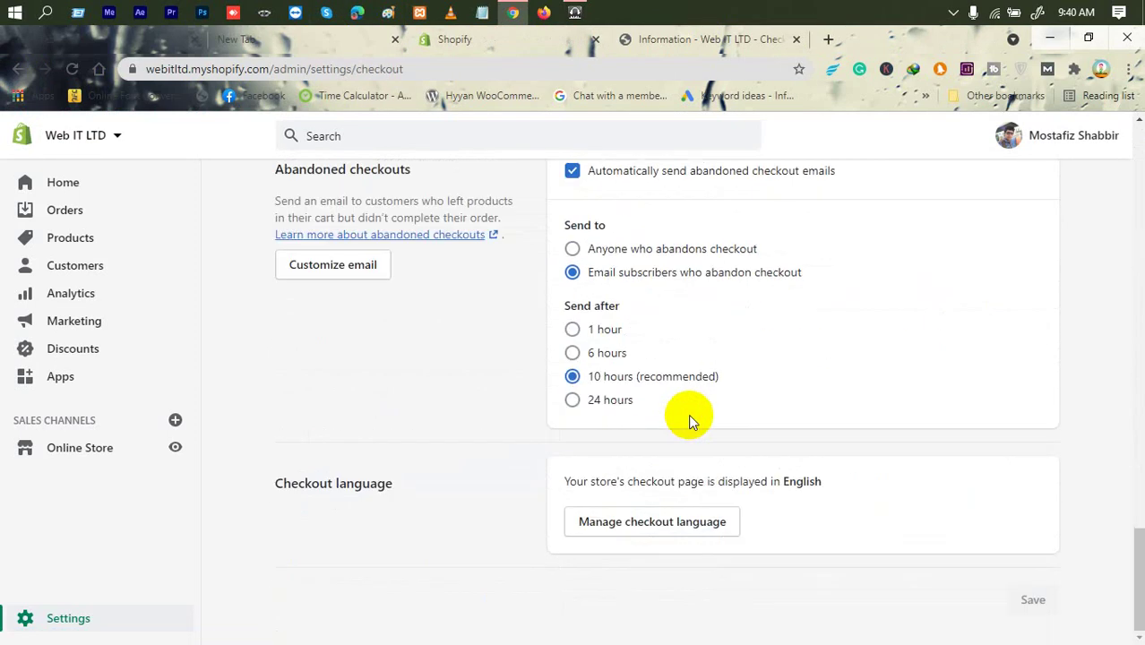
{"action": "scroll", "coordinate": [689, 414], "scroll_direction": "up", "scroll_amount": 8}
{"action": "scroll", "coordinate": [689, 415], "scroll_direction": "up", "scroll_amount": 6}
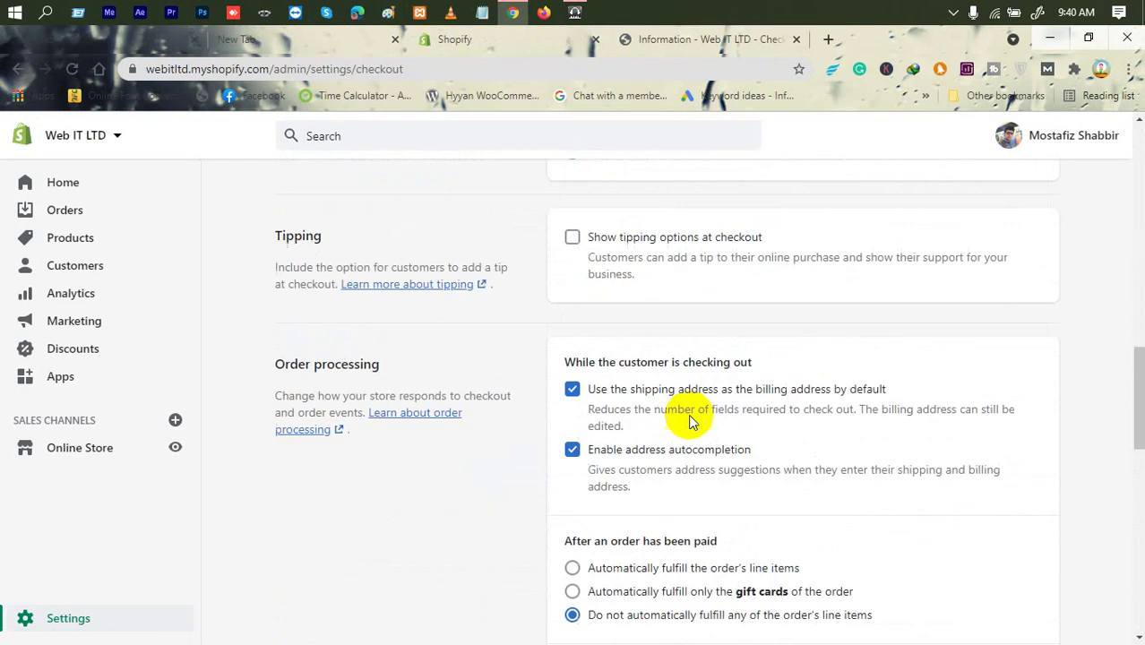
{"action": "left_click", "coordinate": [610, 367]}
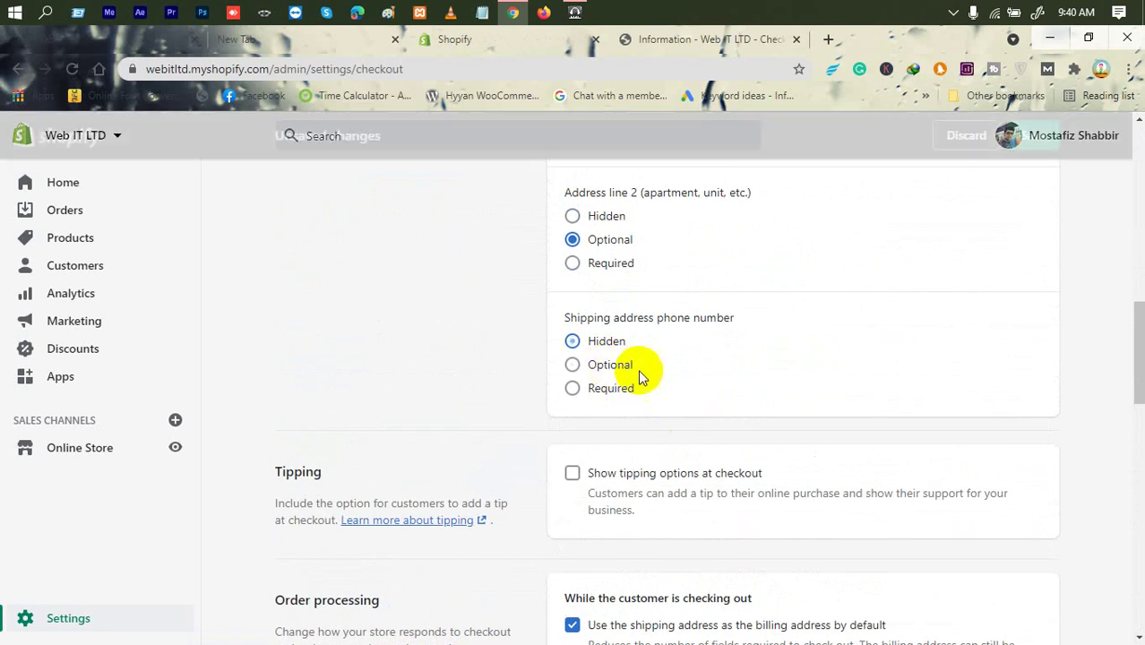
{"action": "scroll", "coordinate": [639, 369], "scroll_direction": "up", "scroll_amount": 4}
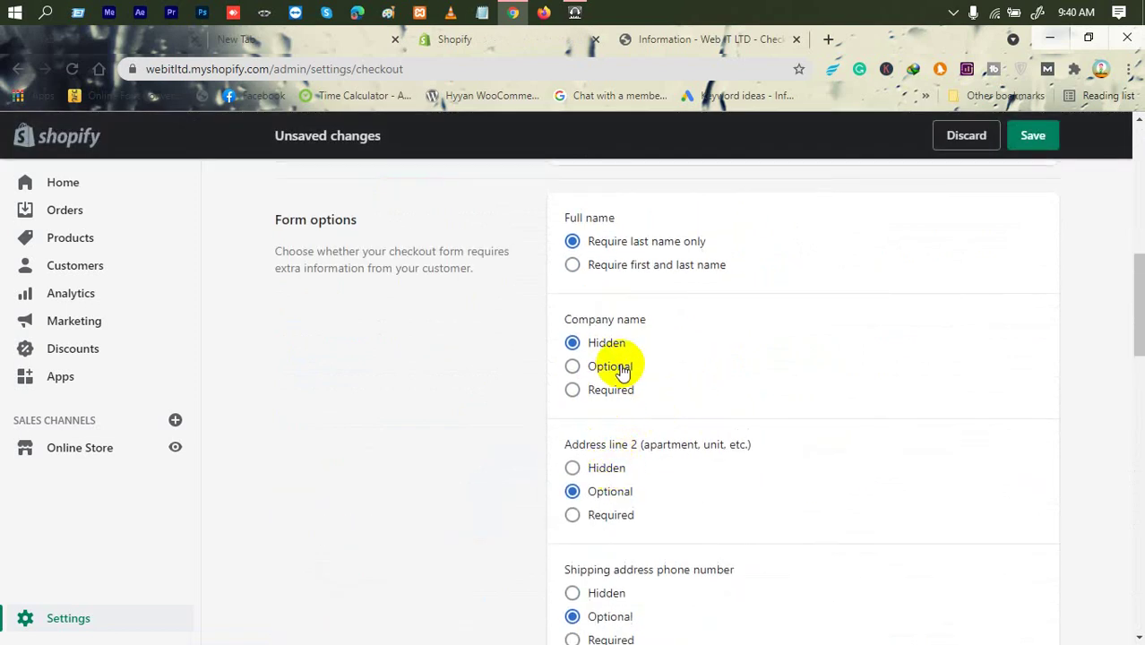
{"action": "left_click", "coordinate": [623, 369]}
{"action": "scroll", "coordinate": [723, 339], "scroll_direction": "down", "scroll_amount": 2}
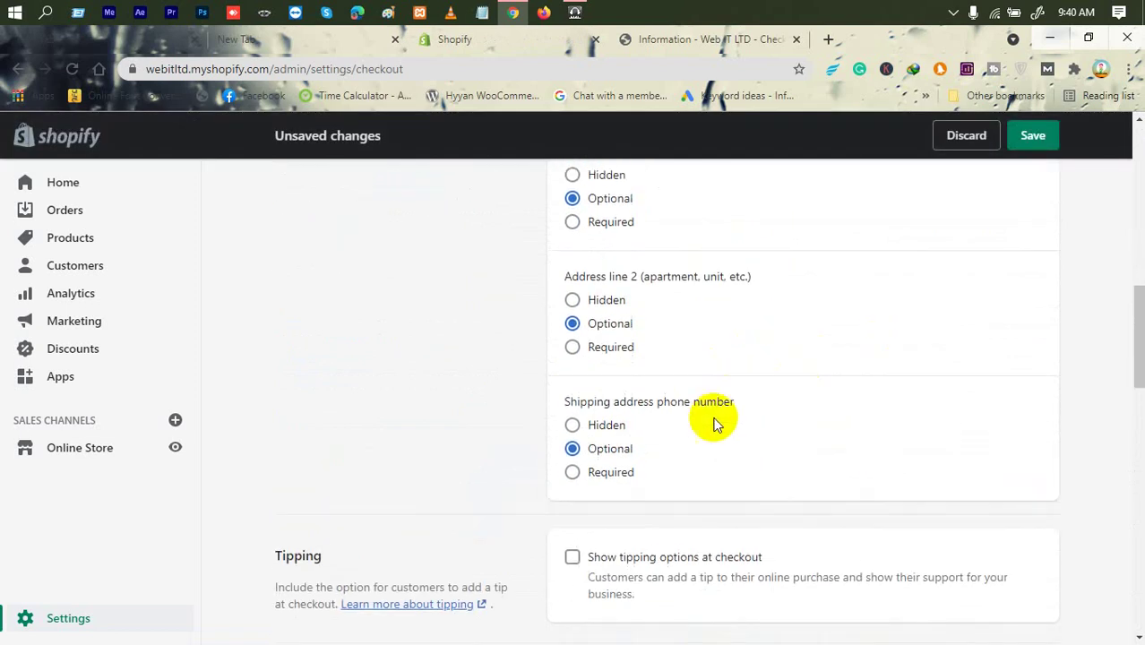
{"action": "left_click", "coordinate": [1033, 137]}
Reload the storefront checkout page and examine the company and phone fields in the shipping address form
{"action": "left_click", "coordinate": [691, 41]}
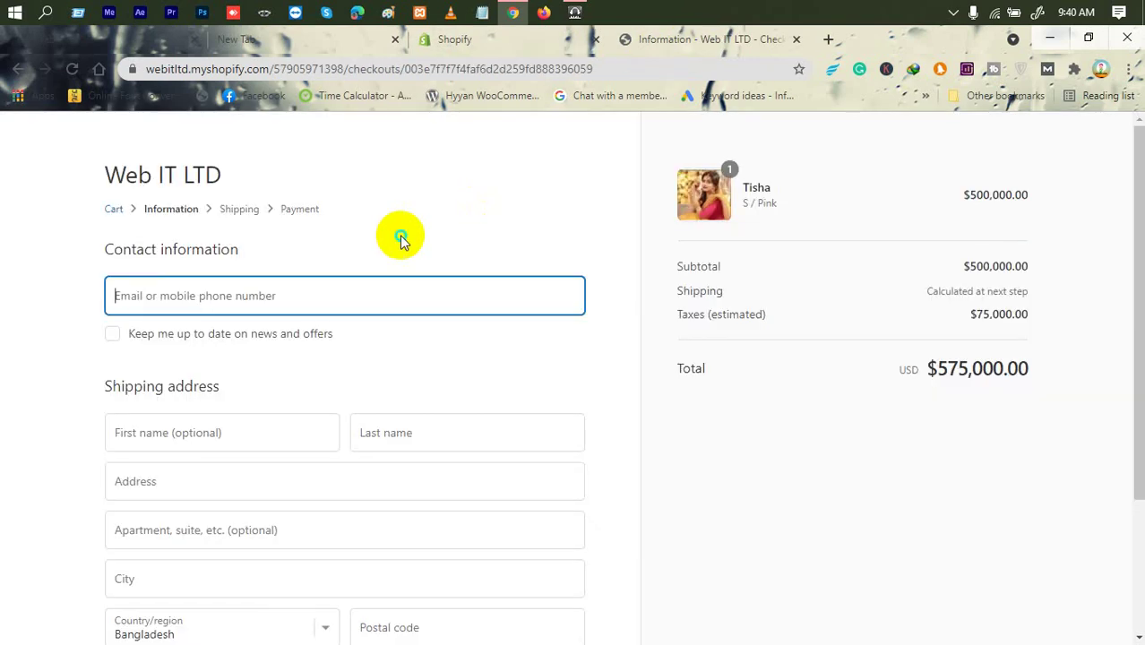
{"action": "right_click", "coordinate": [398, 237]}
{"action": "left_click", "coordinate": [483, 299]}
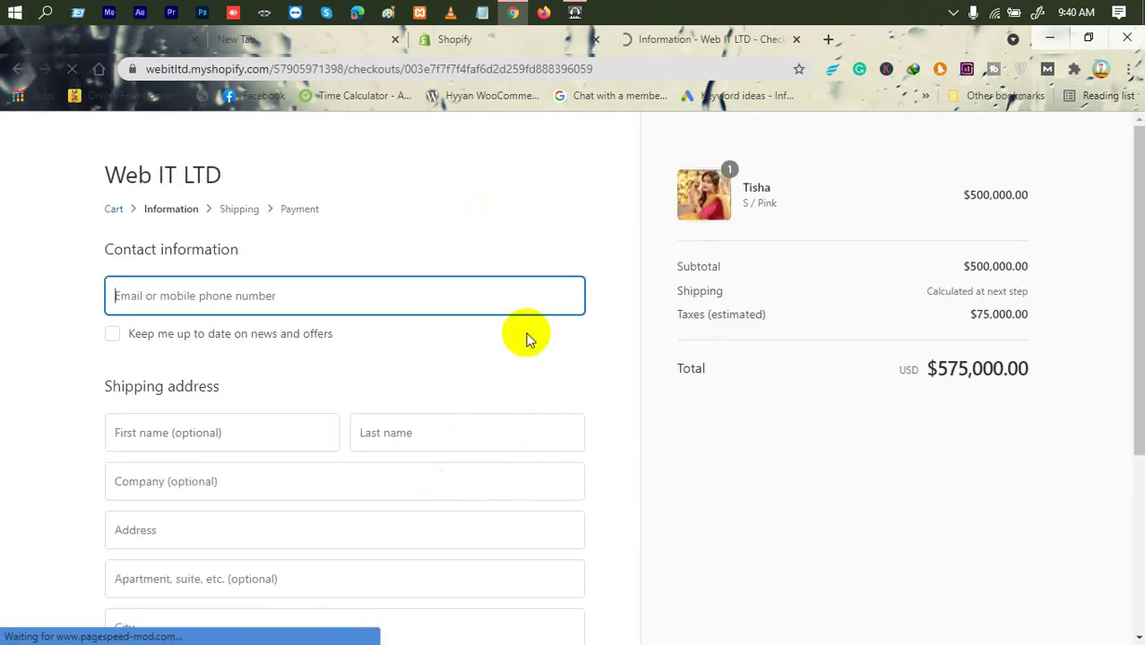
{"action": "scroll", "coordinate": [282, 469], "scroll_direction": "down", "scroll_amount": 2}
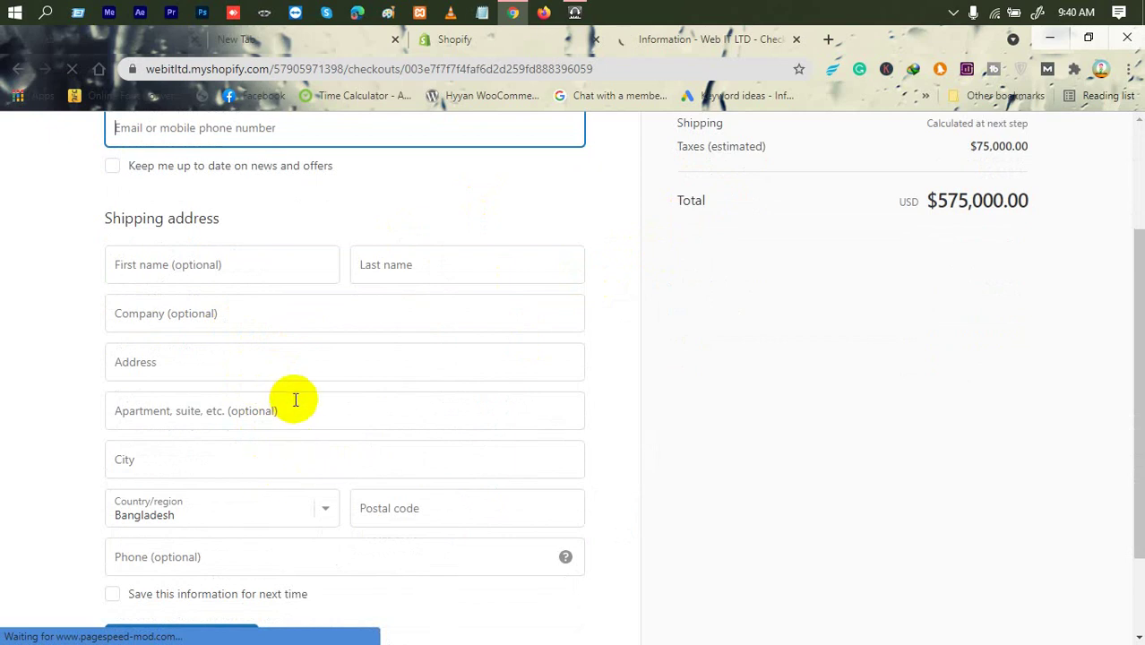
{"action": "scroll", "coordinate": [296, 386], "scroll_direction": "down", "scroll_amount": 2}
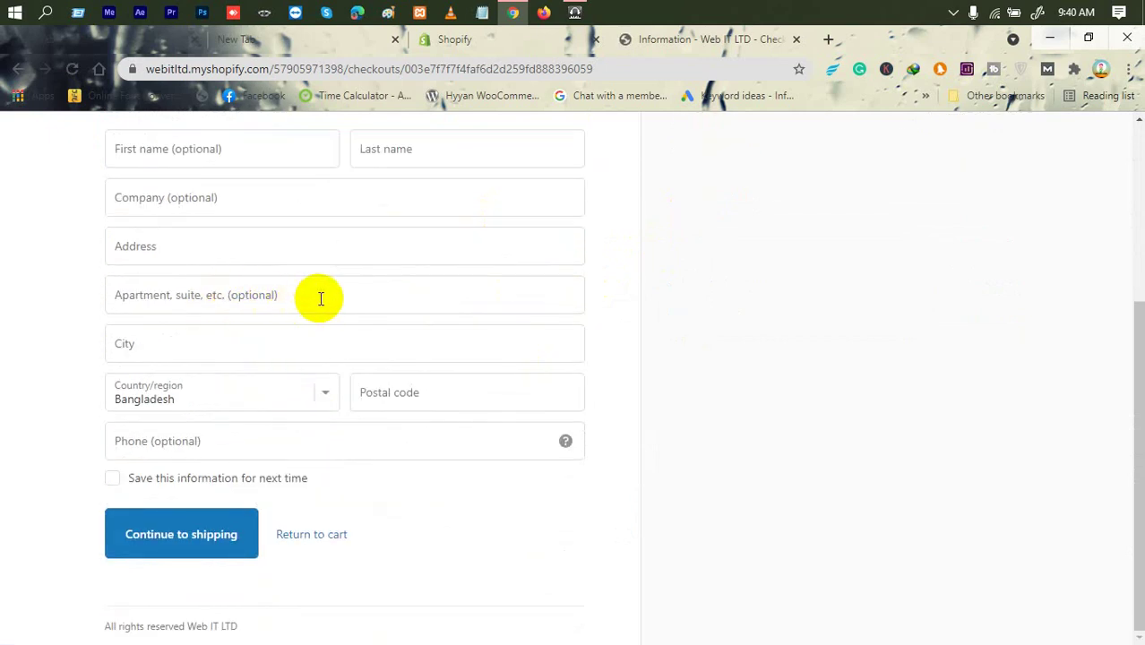
{"action": "left_click", "coordinate": [193, 441]}
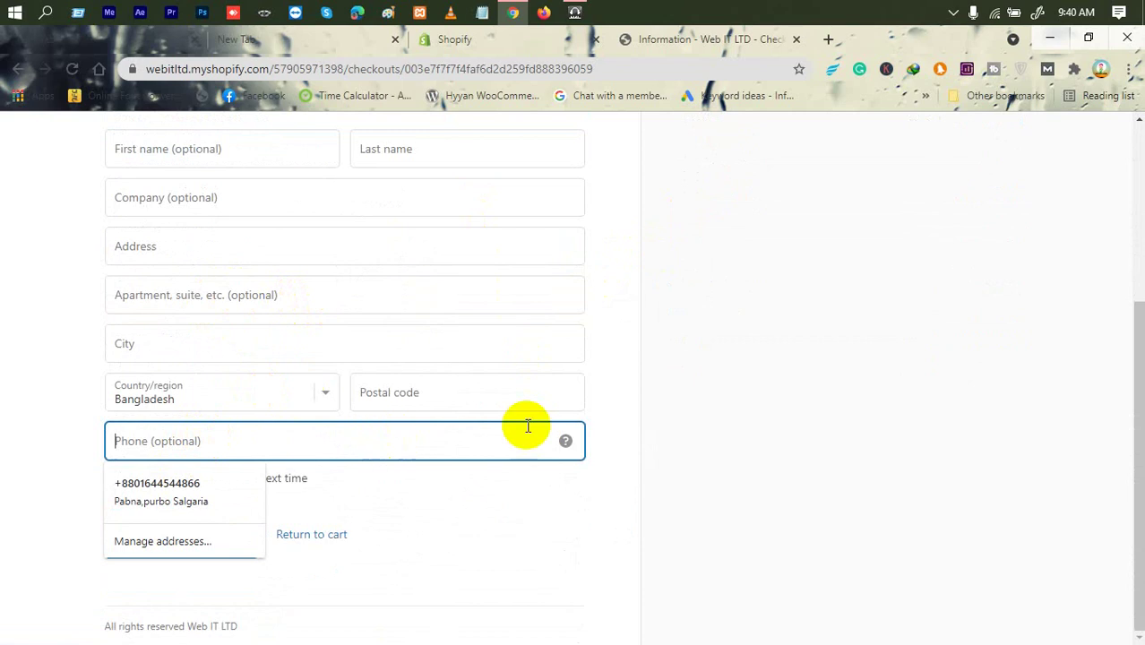
{"action": "left_click", "coordinate": [633, 418]}
{"action": "scroll", "coordinate": [729, 422], "scroll_direction": "up", "scroll_amount": 2}
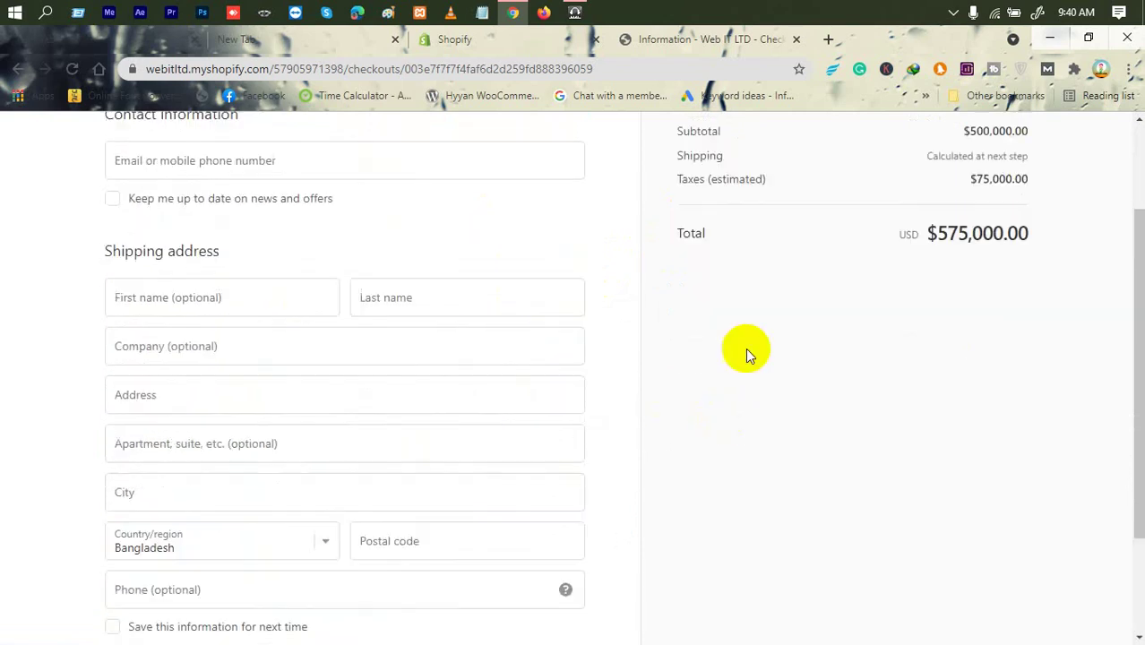
{"action": "scroll", "coordinate": [745, 354], "scroll_direction": "up", "scroll_amount": 2}
Review the Checkout settings from Style to Order processing once more, comparing them with the storefront checkout page
{"action": "left_click", "coordinate": [493, 44]}
{"action": "scroll", "coordinate": [672, 349], "scroll_direction": "down", "scroll_amount": 5}
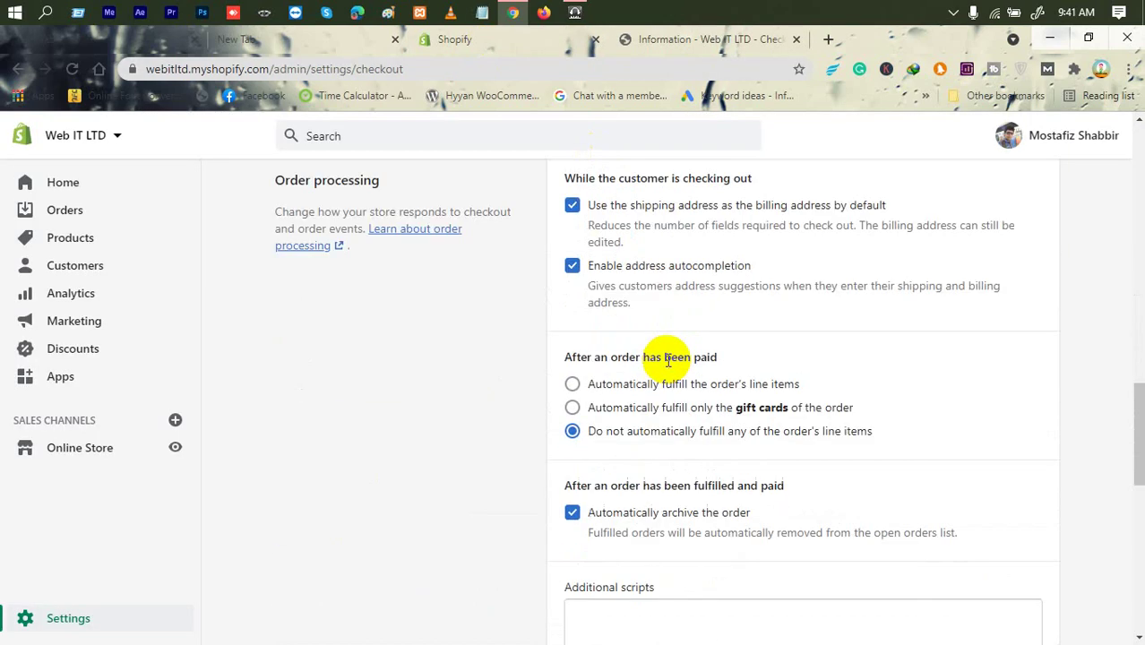
{"action": "scroll", "coordinate": [646, 354], "scroll_direction": "up", "scroll_amount": 10}
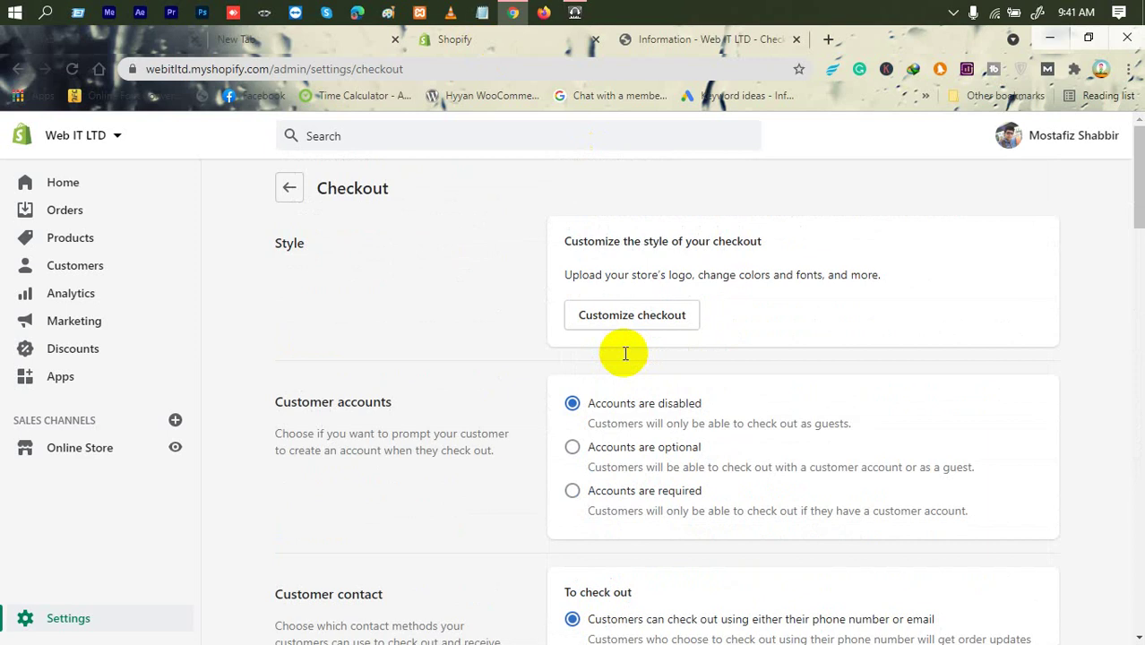
{"action": "left_click", "coordinate": [647, 41]}
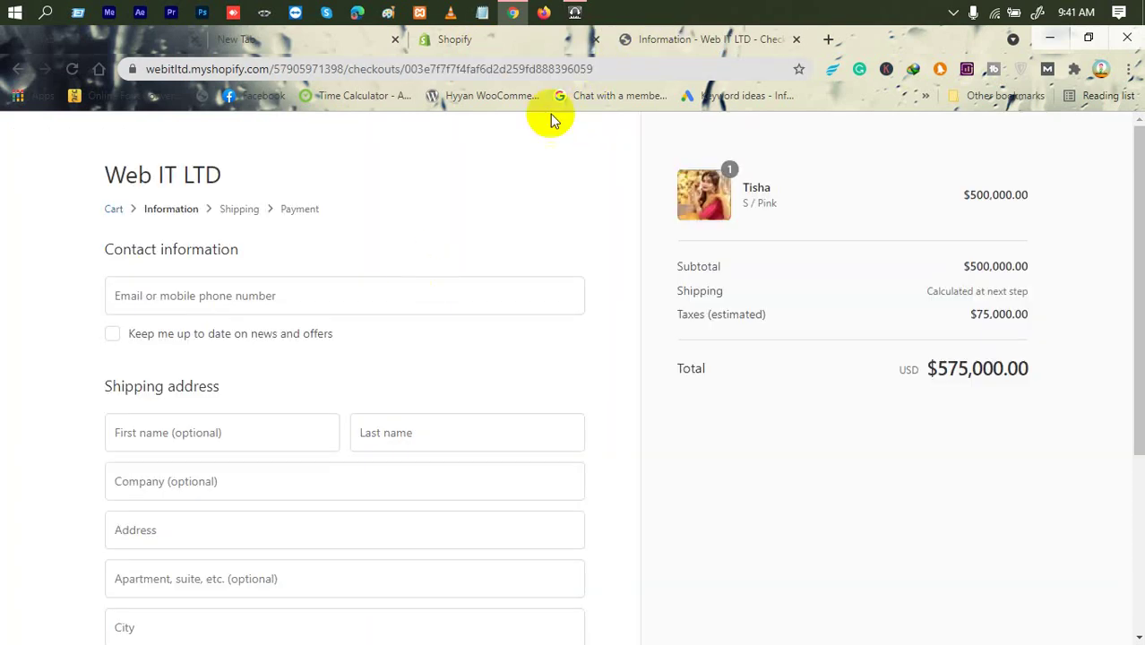
{"action": "left_click", "coordinate": [475, 38]}
{"action": "scroll", "coordinate": [18, 601], "scroll_direction": "down", "scroll_amount": 6}
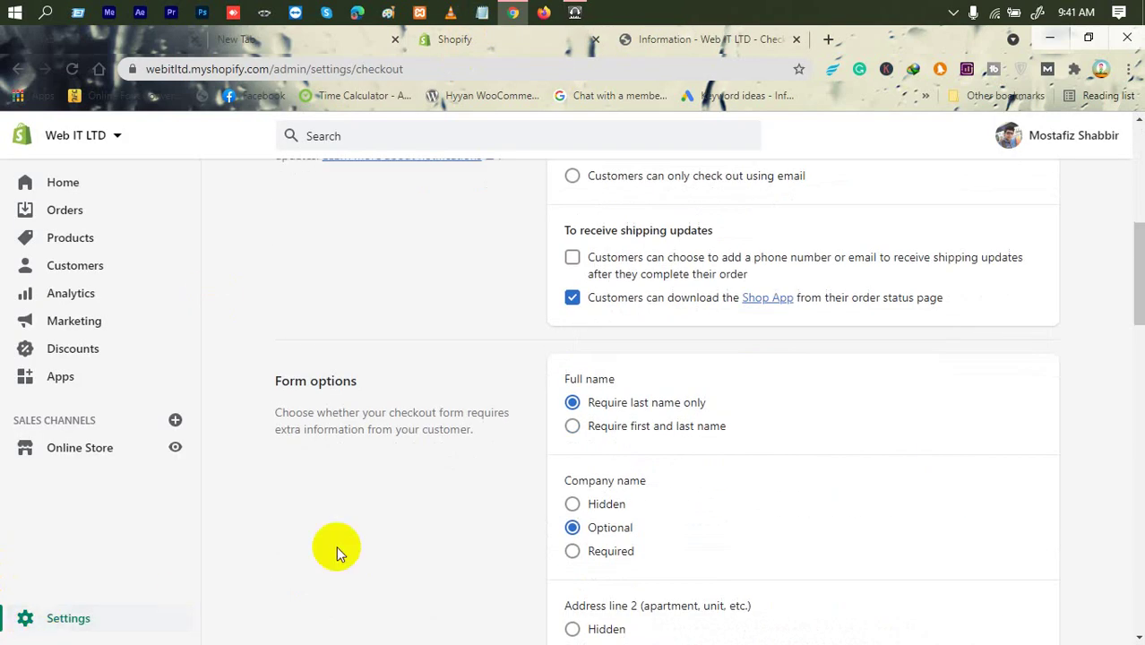
{"action": "scroll", "coordinate": [596, 266], "scroll_direction": "up", "scroll_amount": 6}
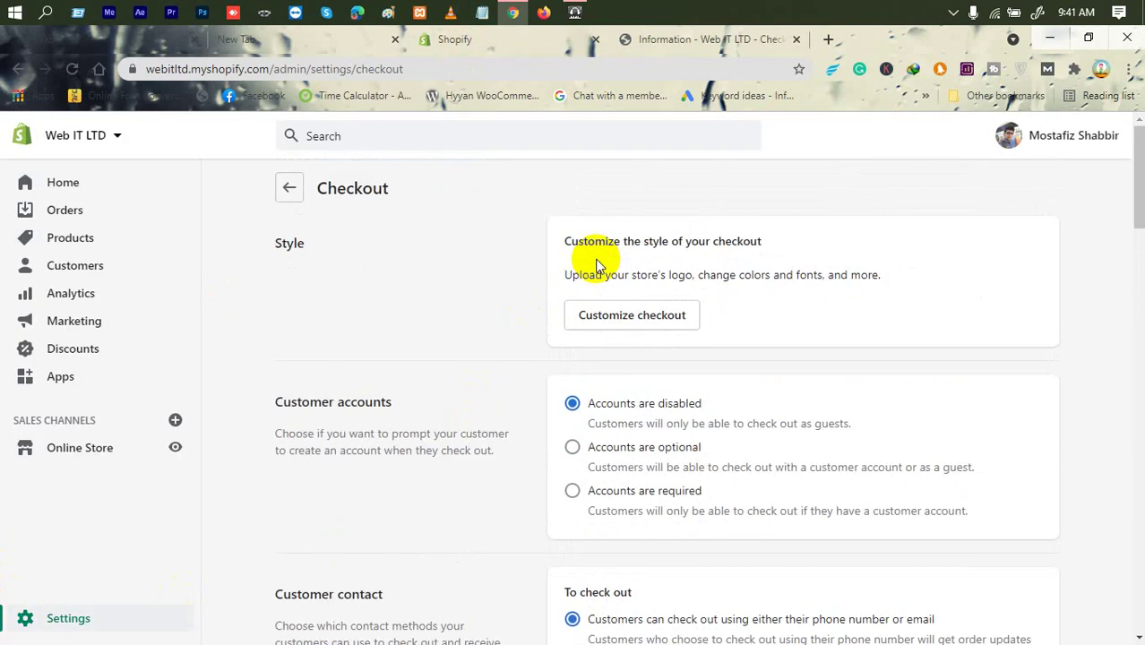